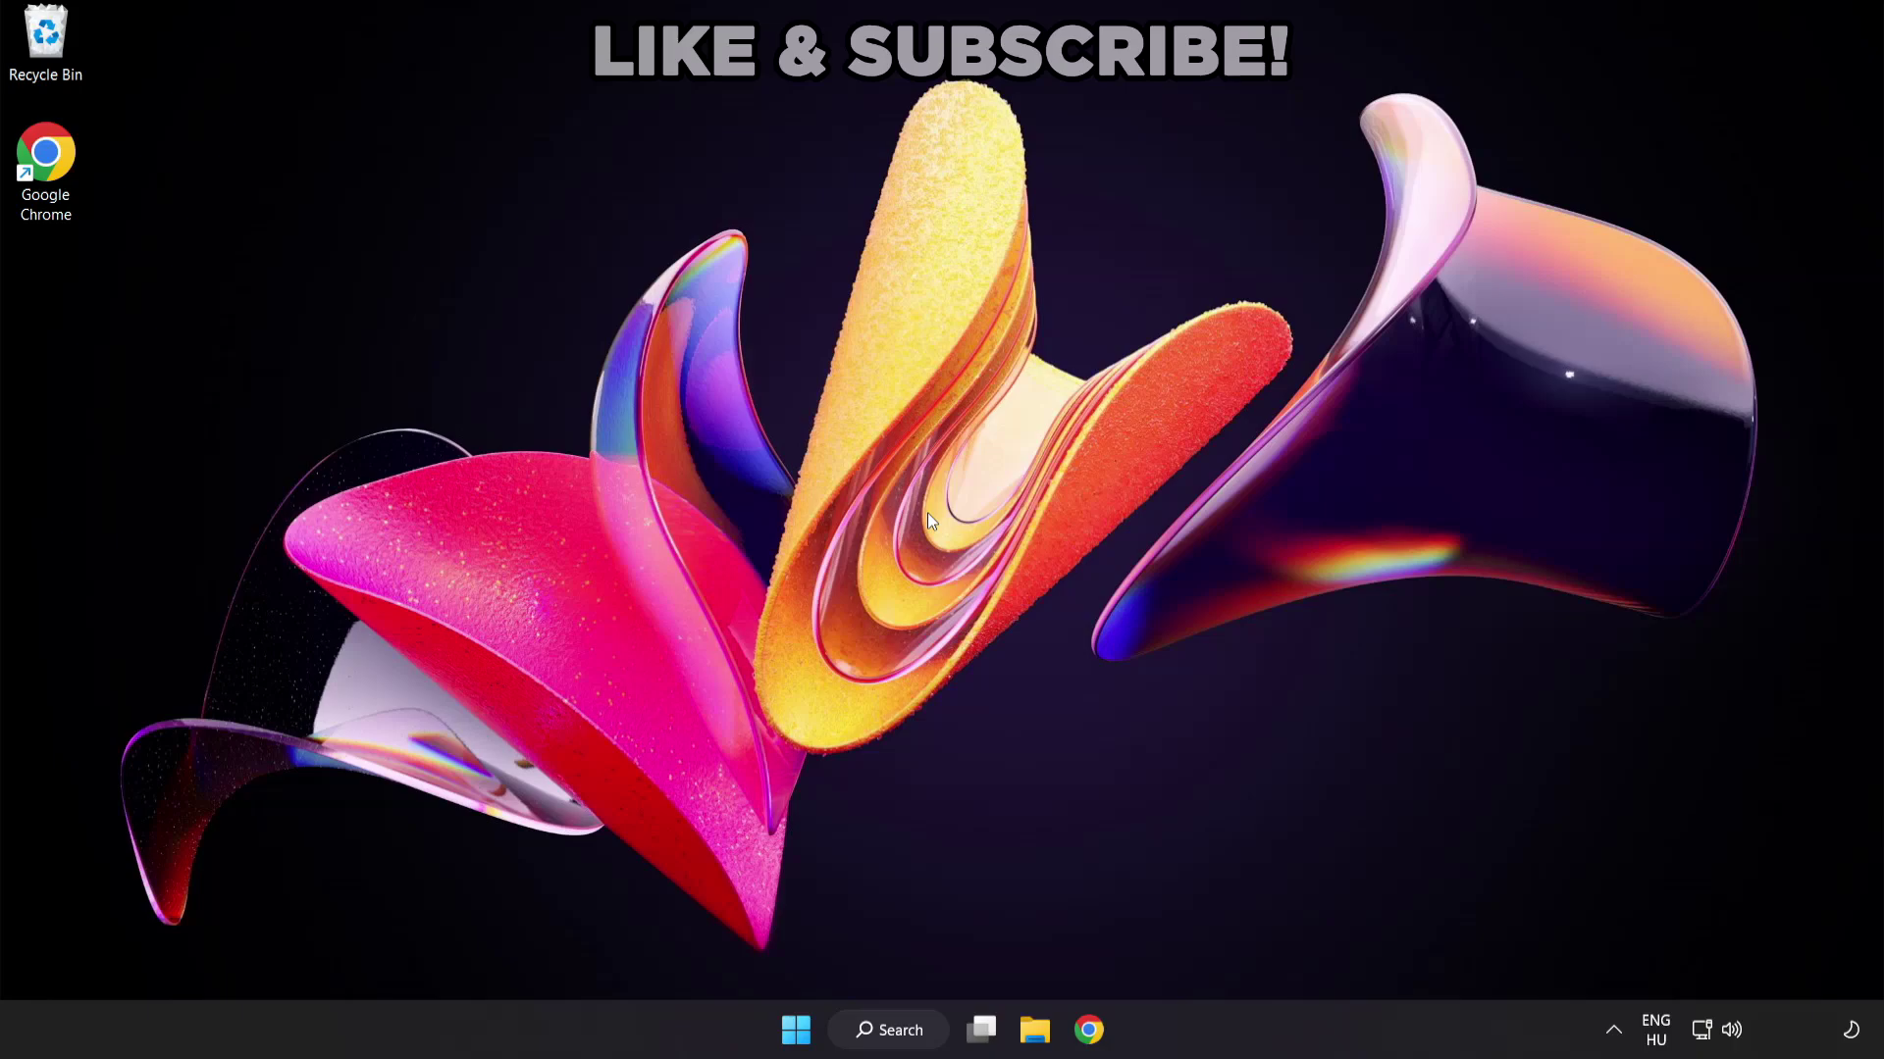
# - Search Windows for 'device manager' from the taskbar search box
pyautogui.click(910, 1039)
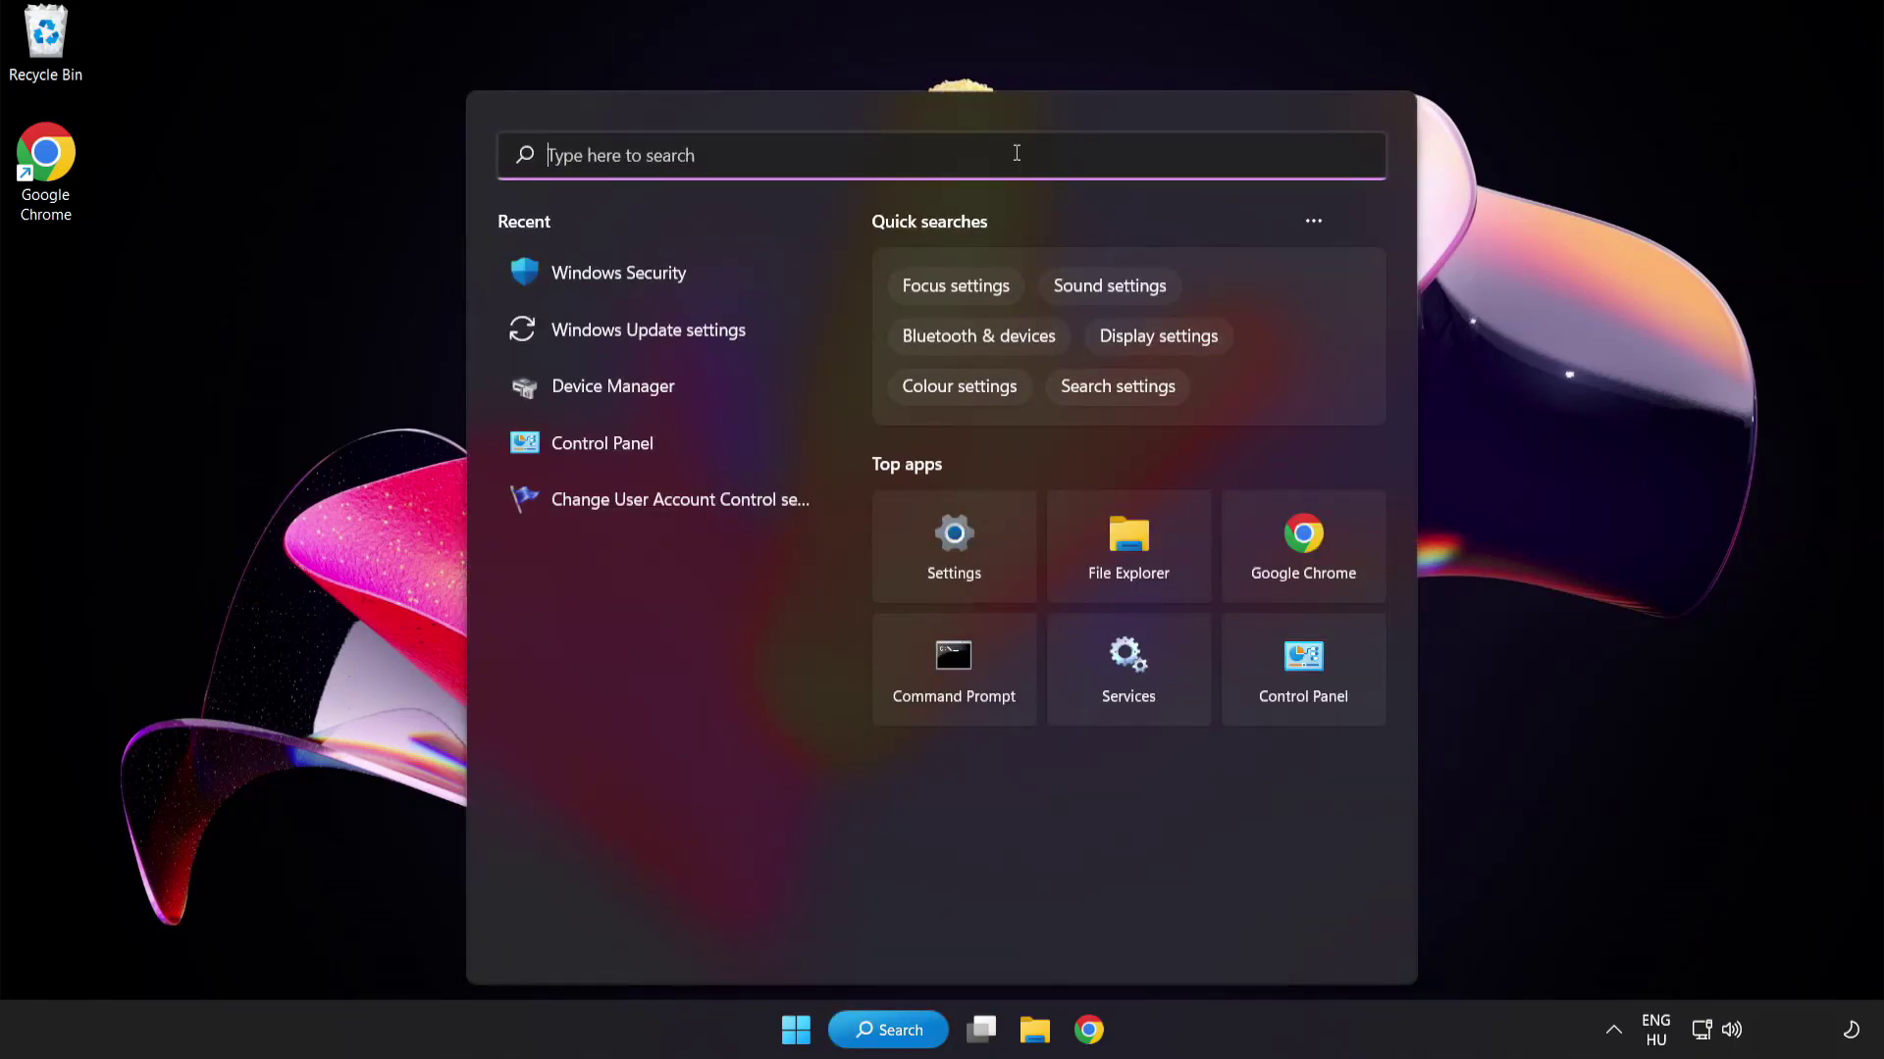
pyautogui.write('device manager')
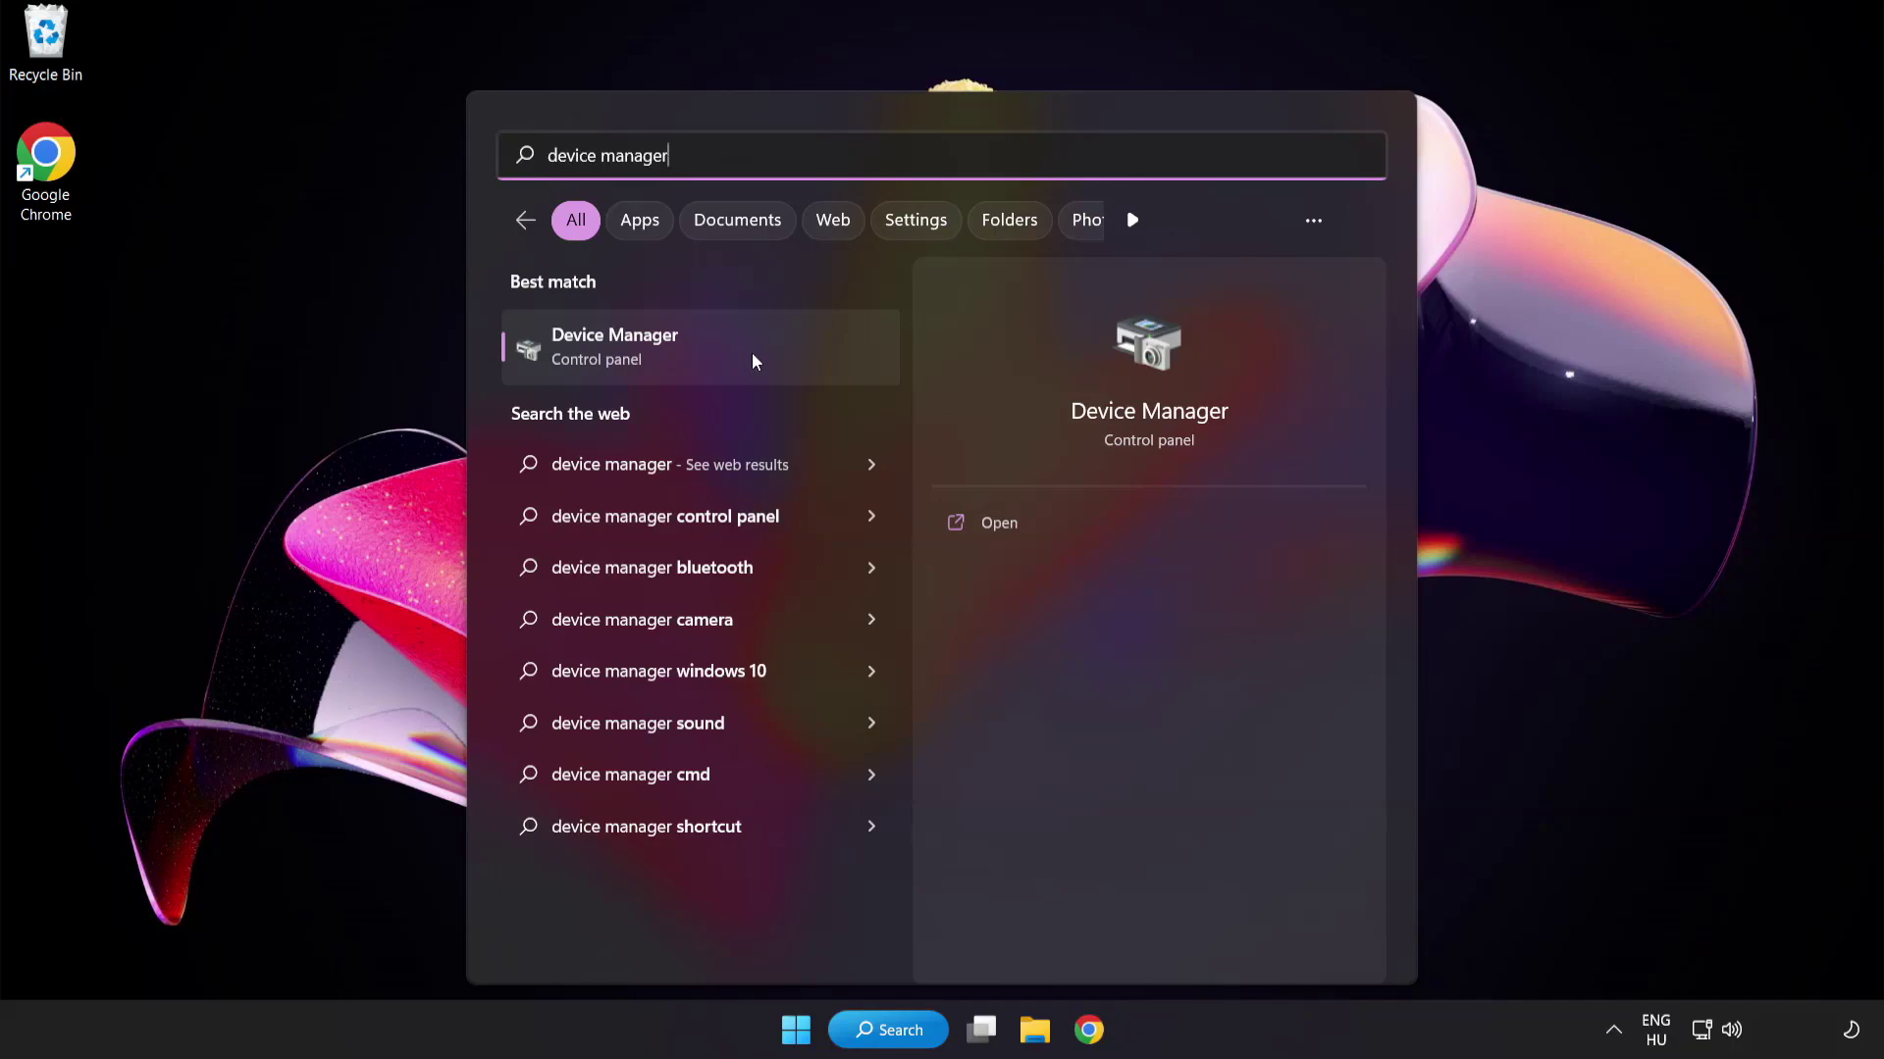
# - Open Device Manager and select VMware SVGA 3D under Display adapters
pyautogui.click(751, 351)
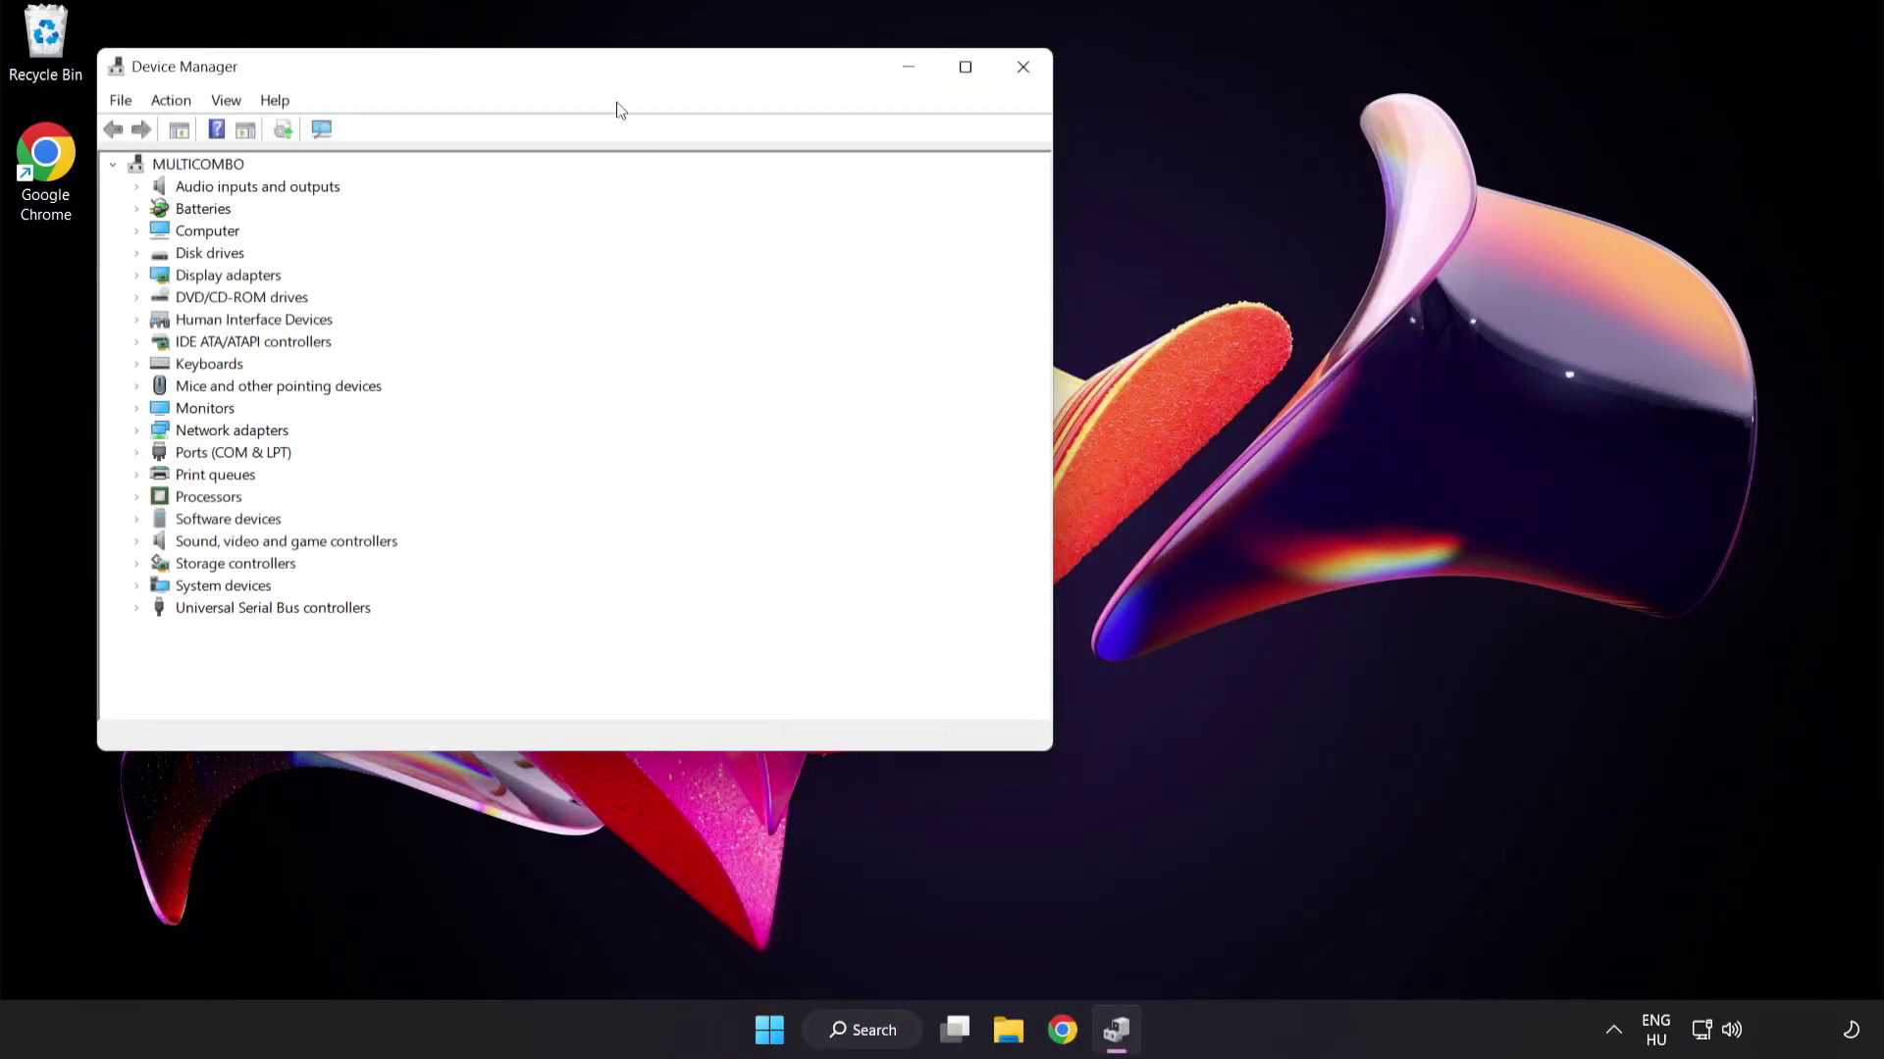
pyautogui.moveTo(605, 75); pyautogui.dragTo(923, 196)
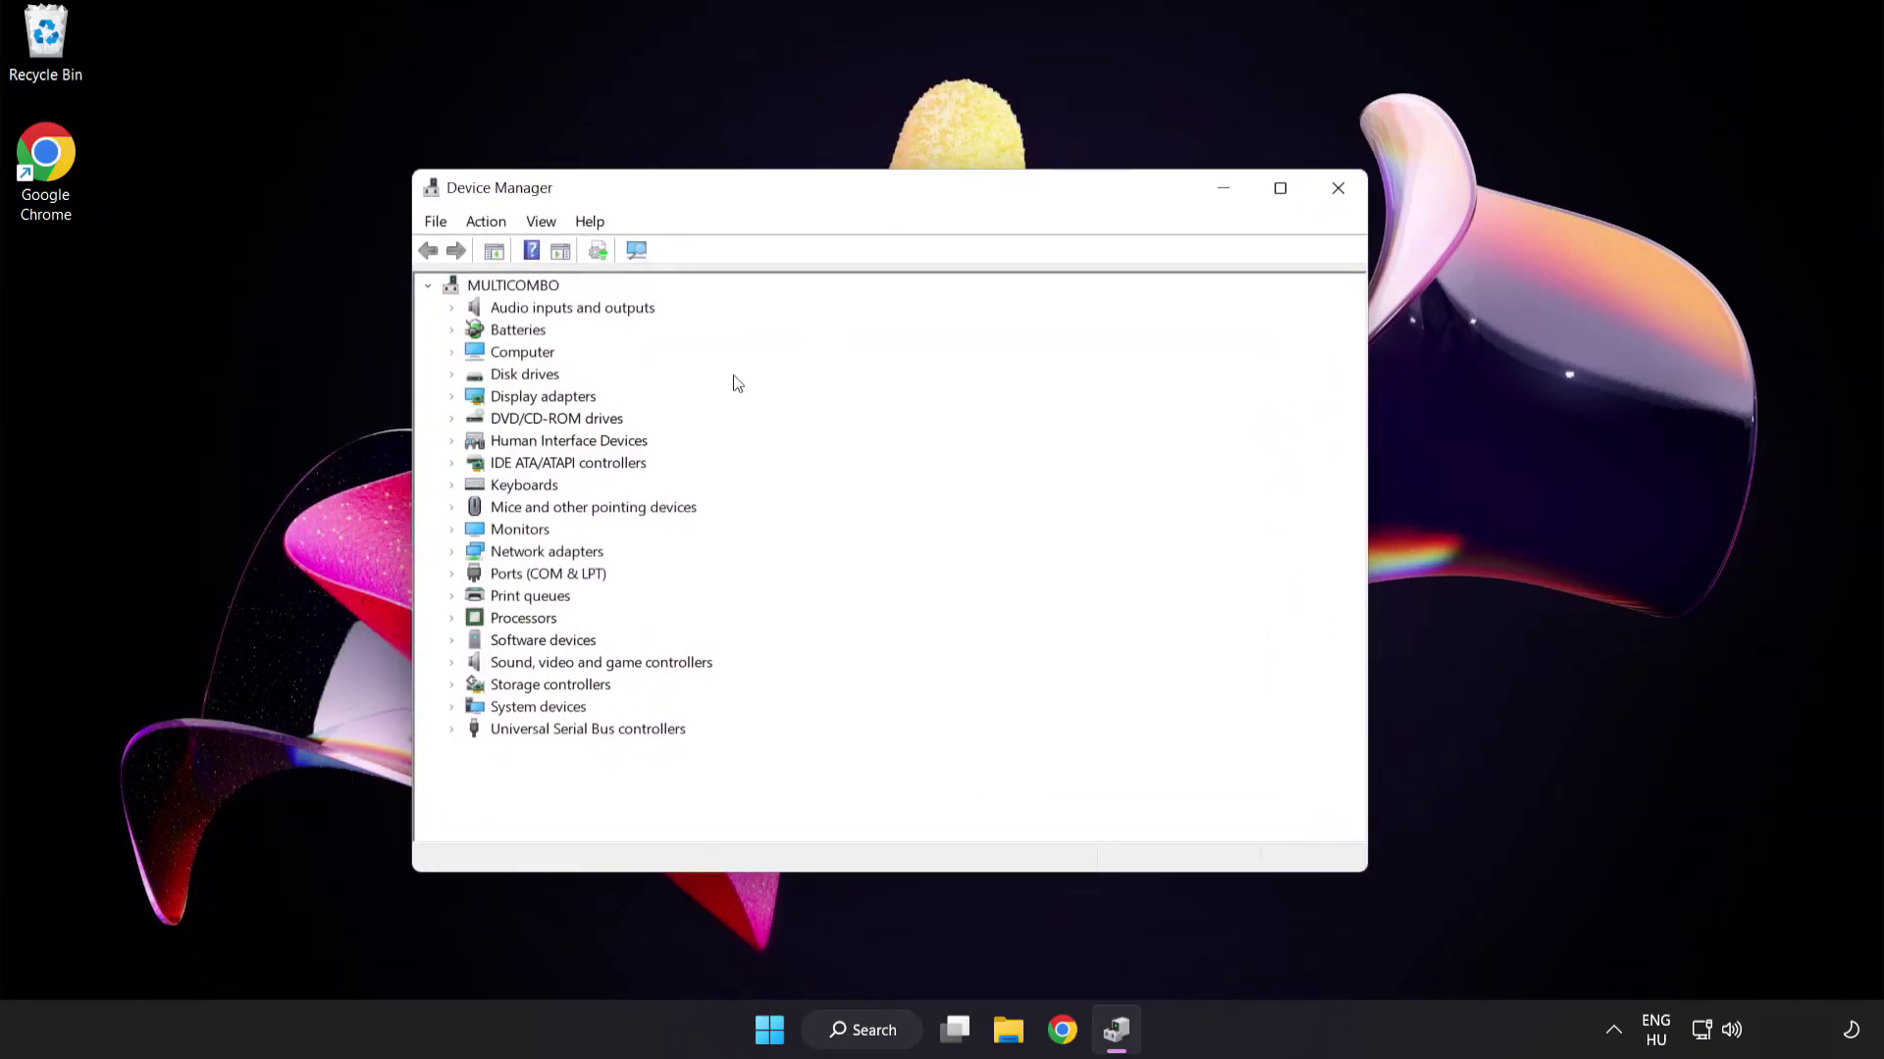
pyautogui.click(581, 400)
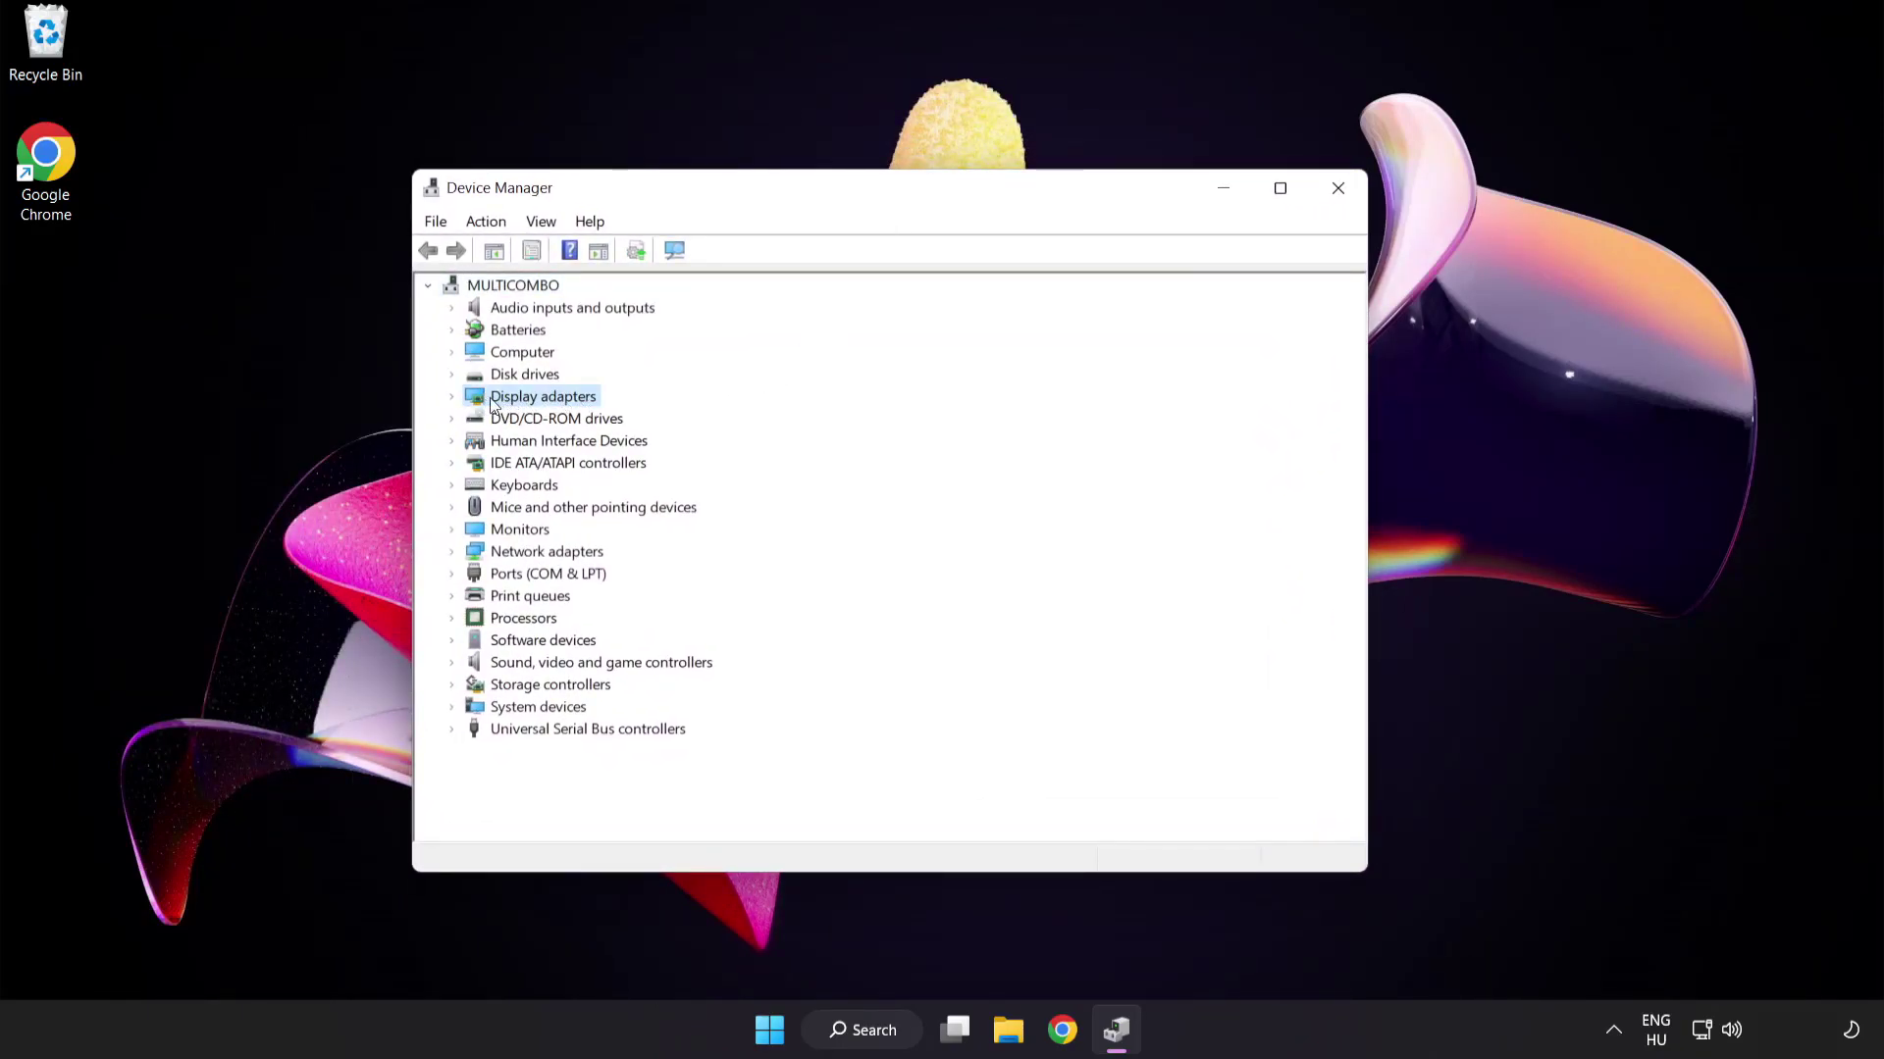
pyautogui.click(454, 398)
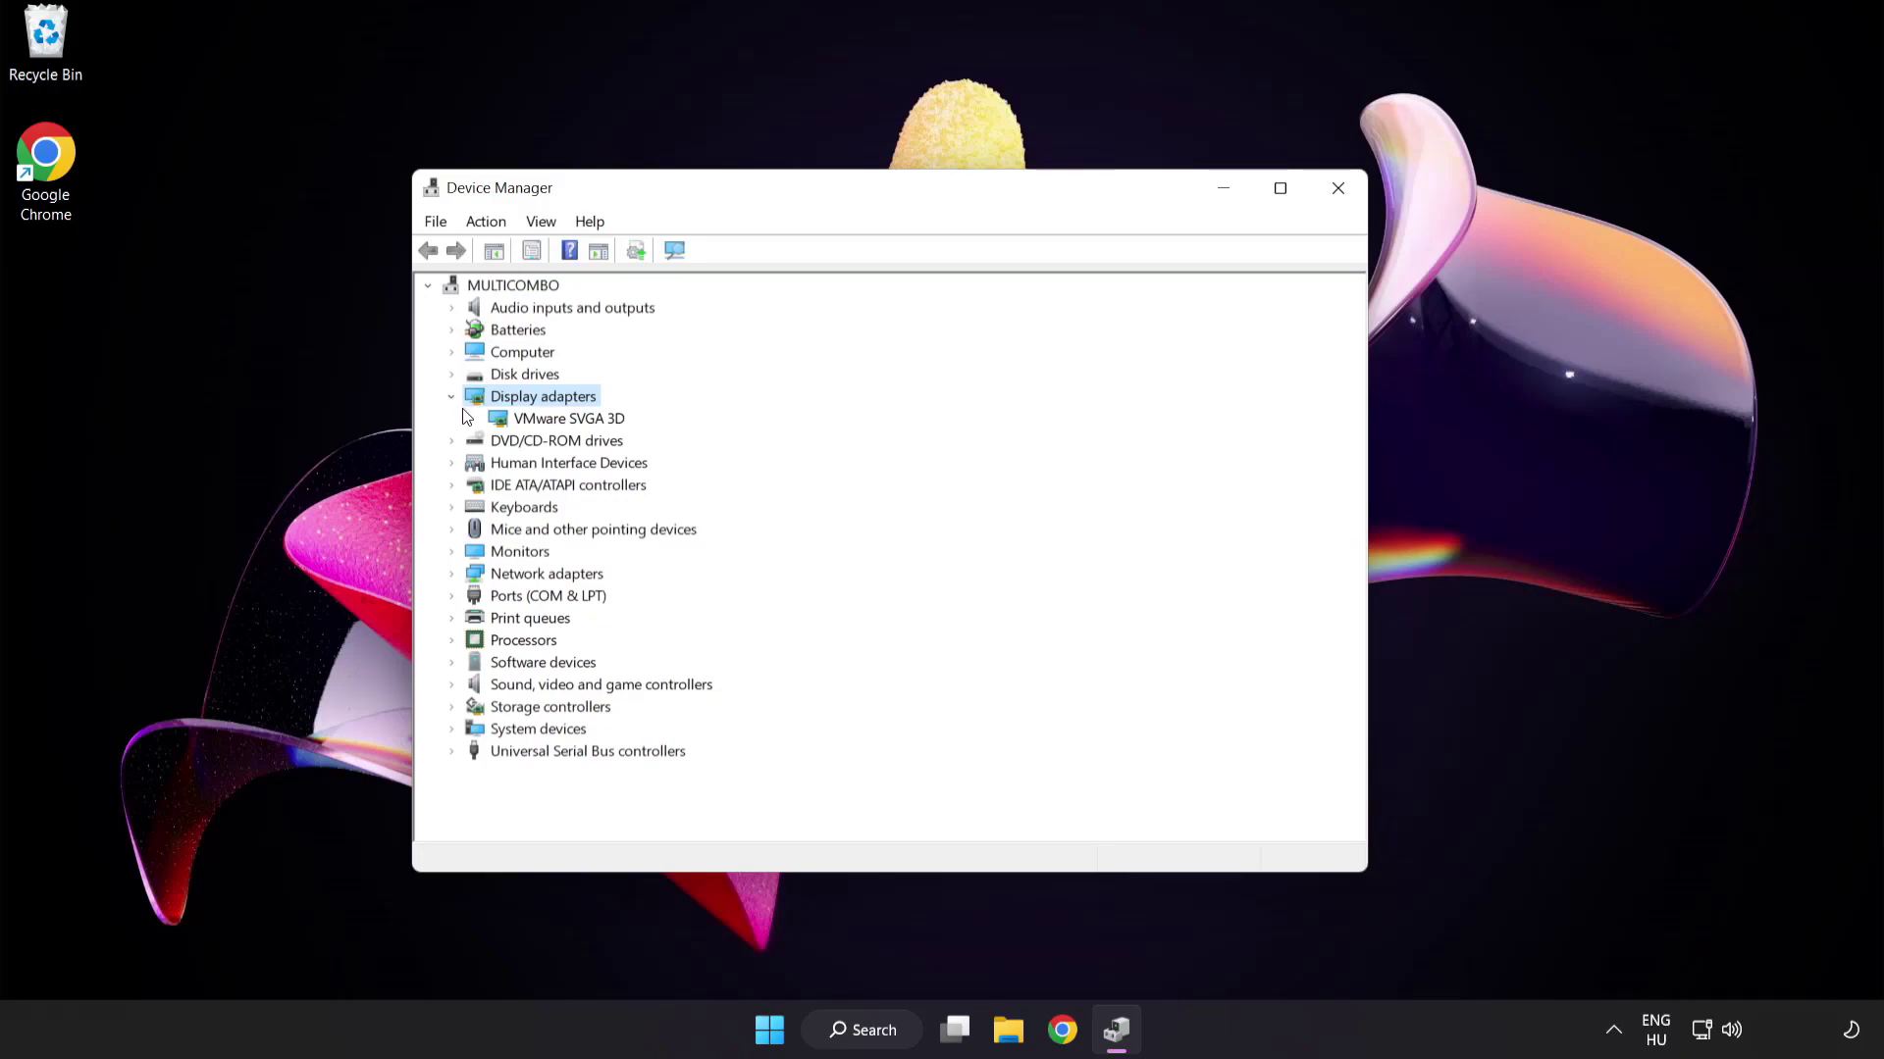
pyautogui.click(498, 426)
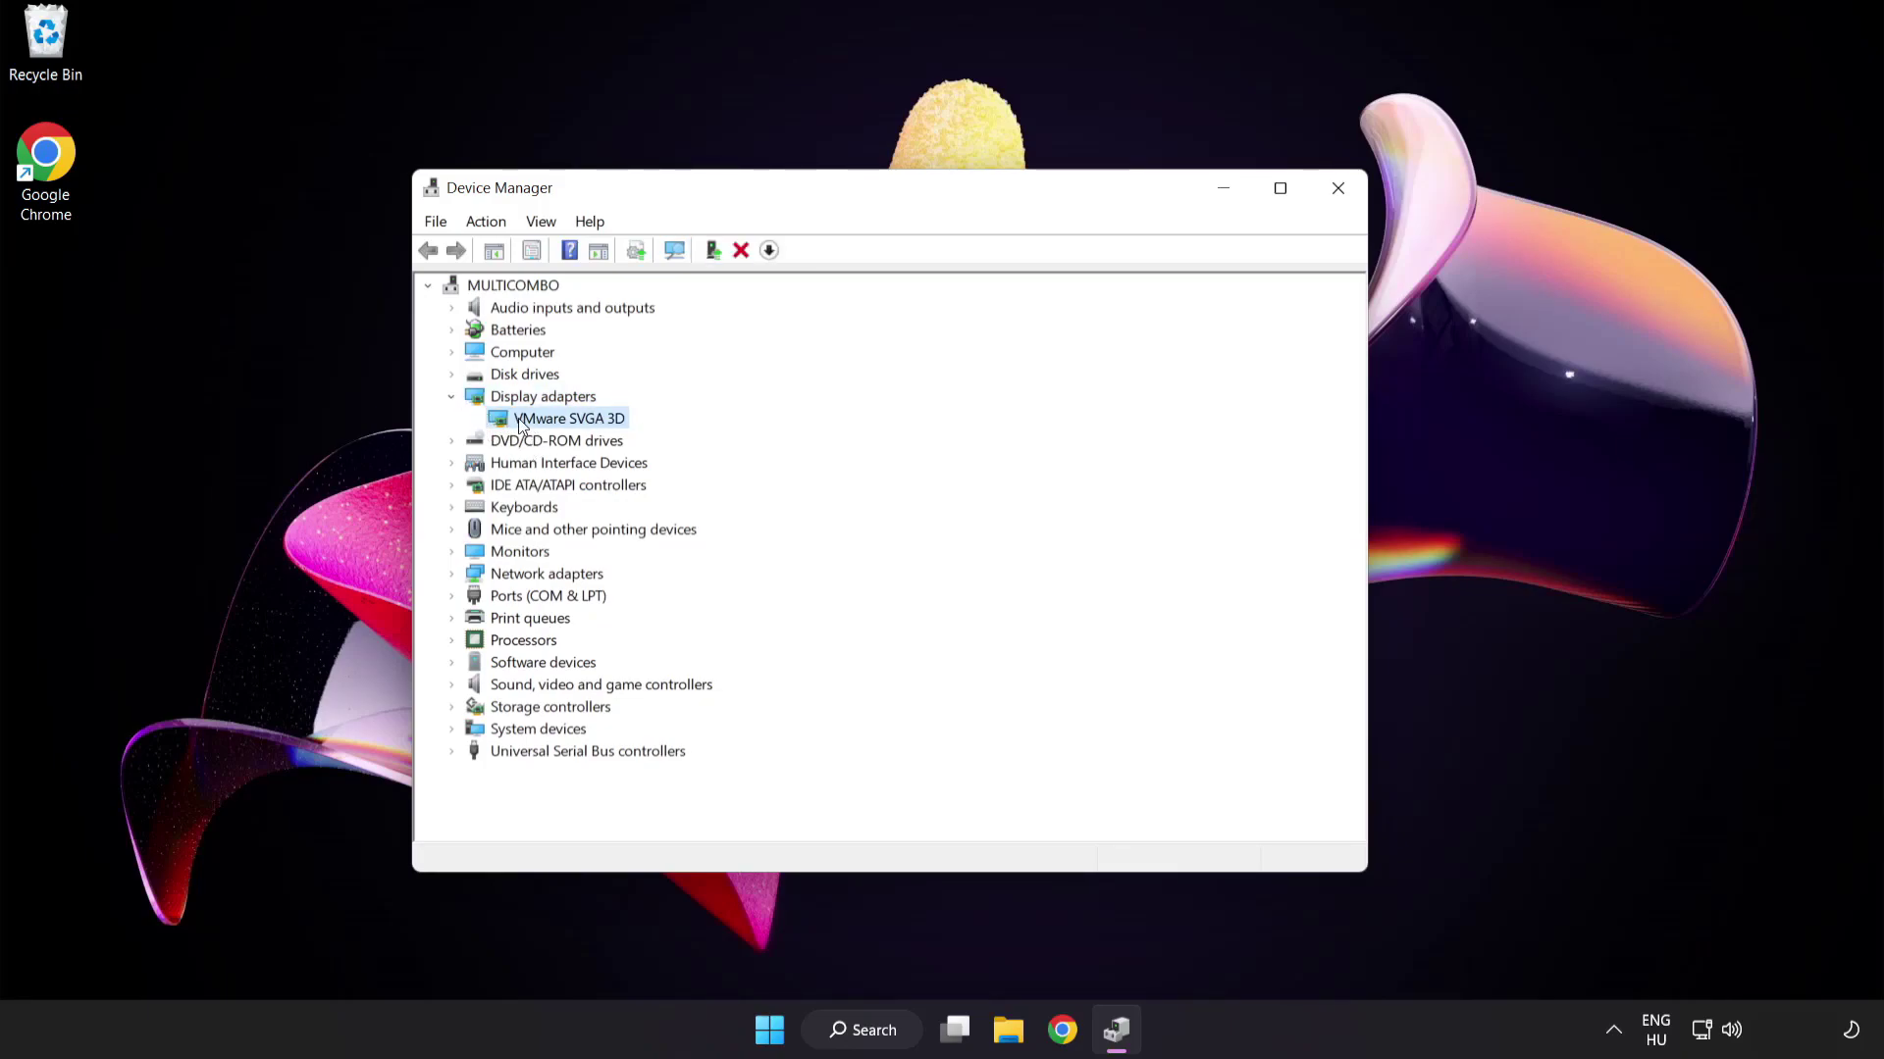
# - Search automatically for an updated VMware SVGA 3D driver, then close the wizard
pyautogui.rightClick(563, 423)
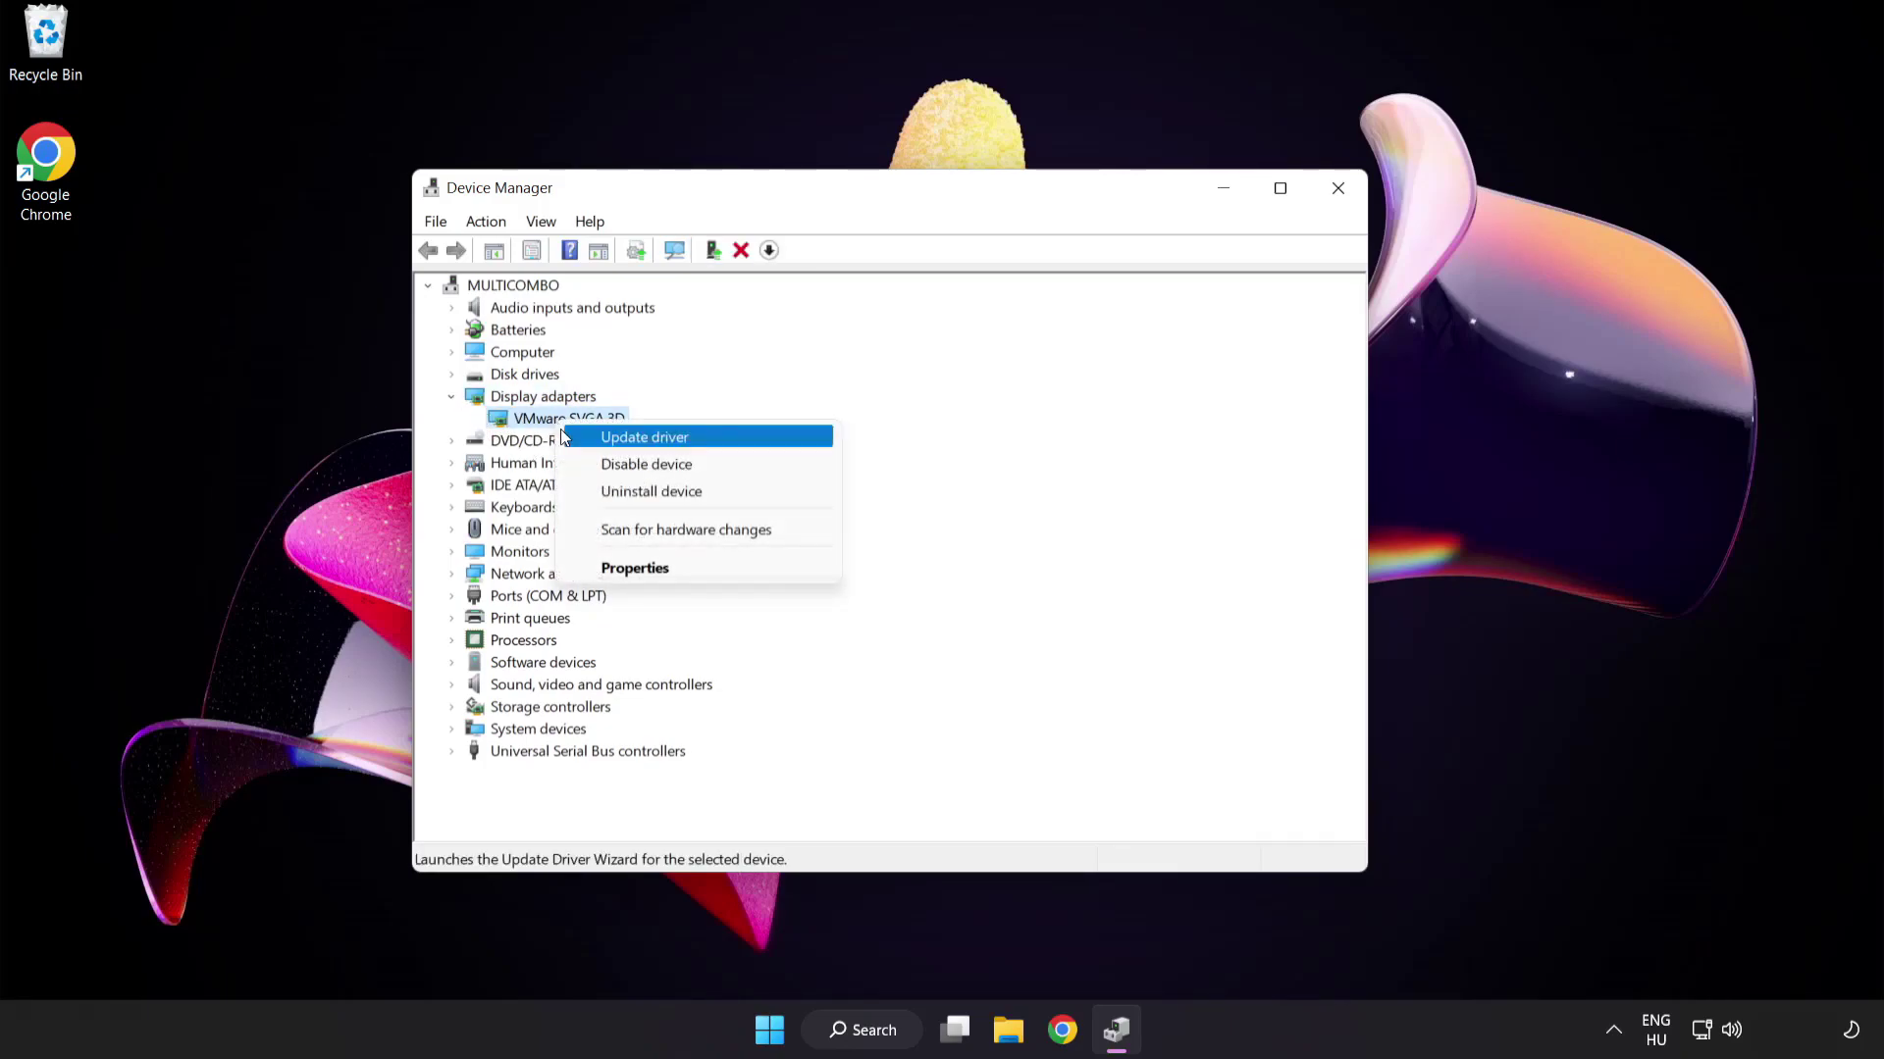
pyautogui.click(731, 437)
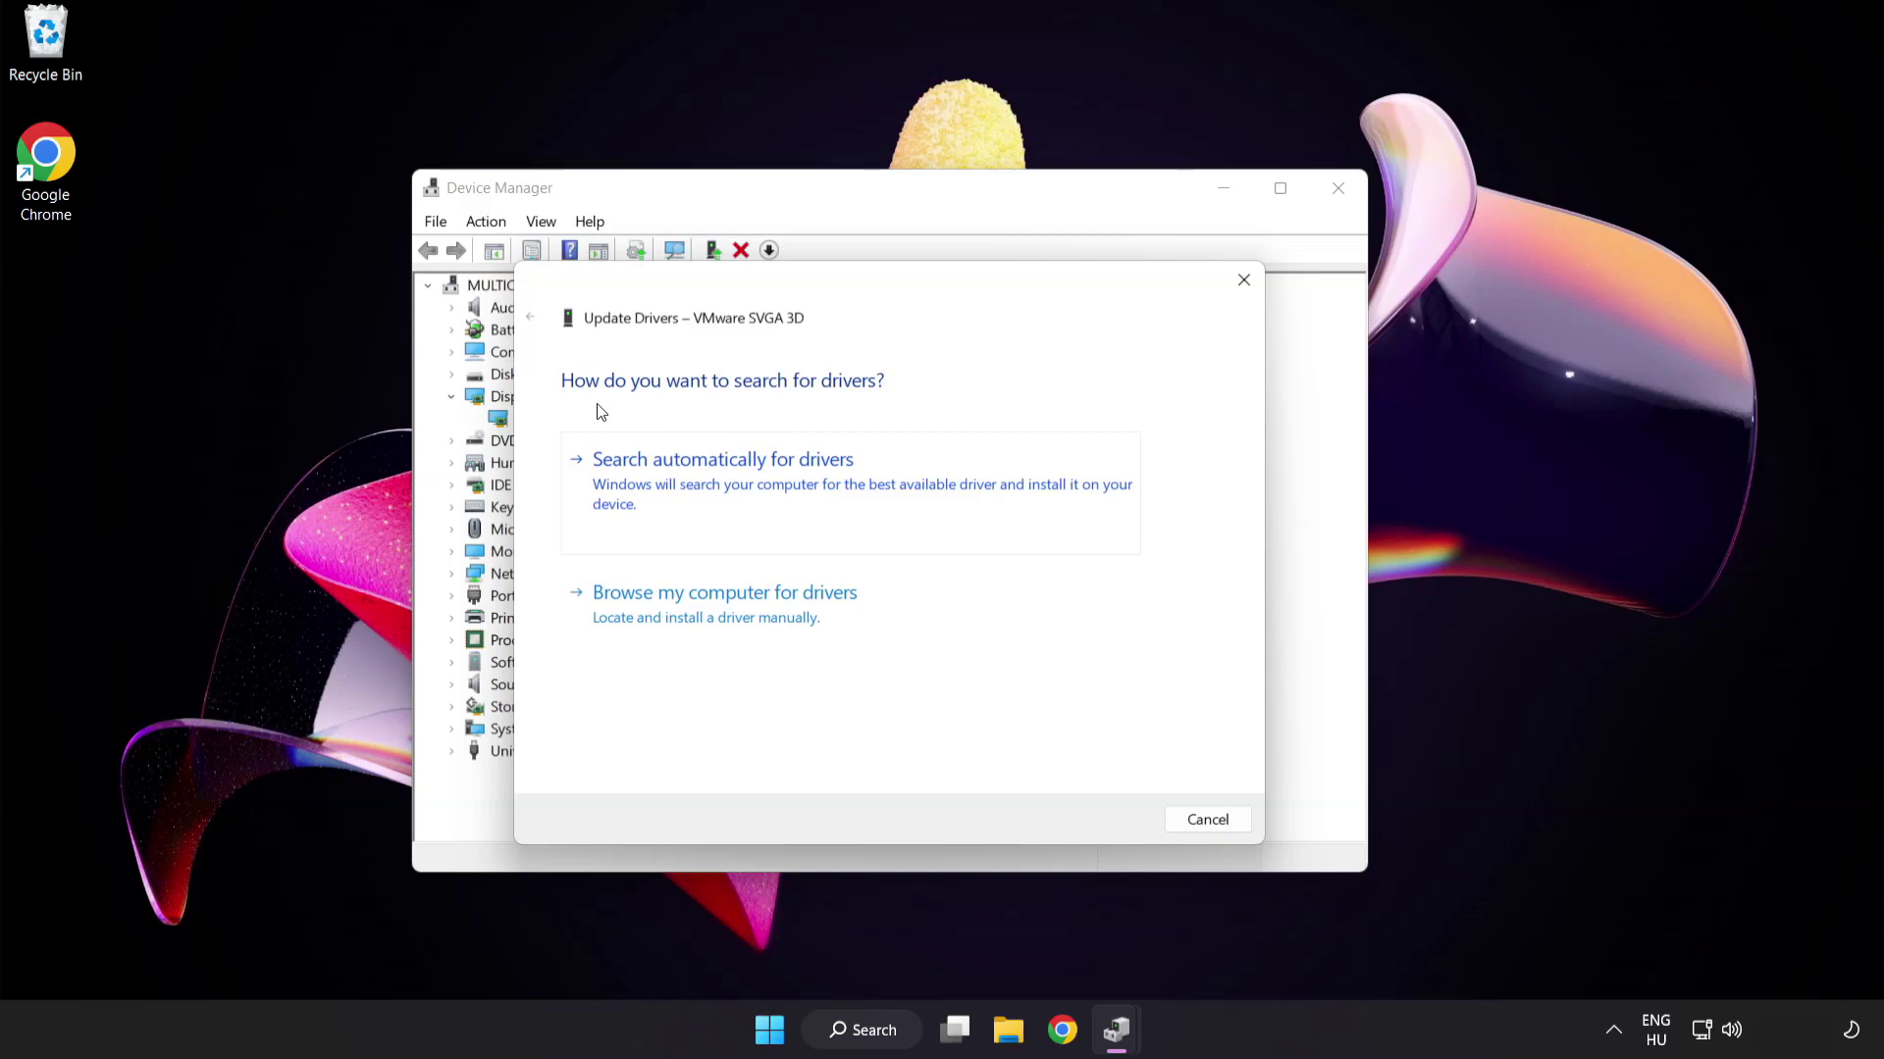
pyautogui.click(820, 481)
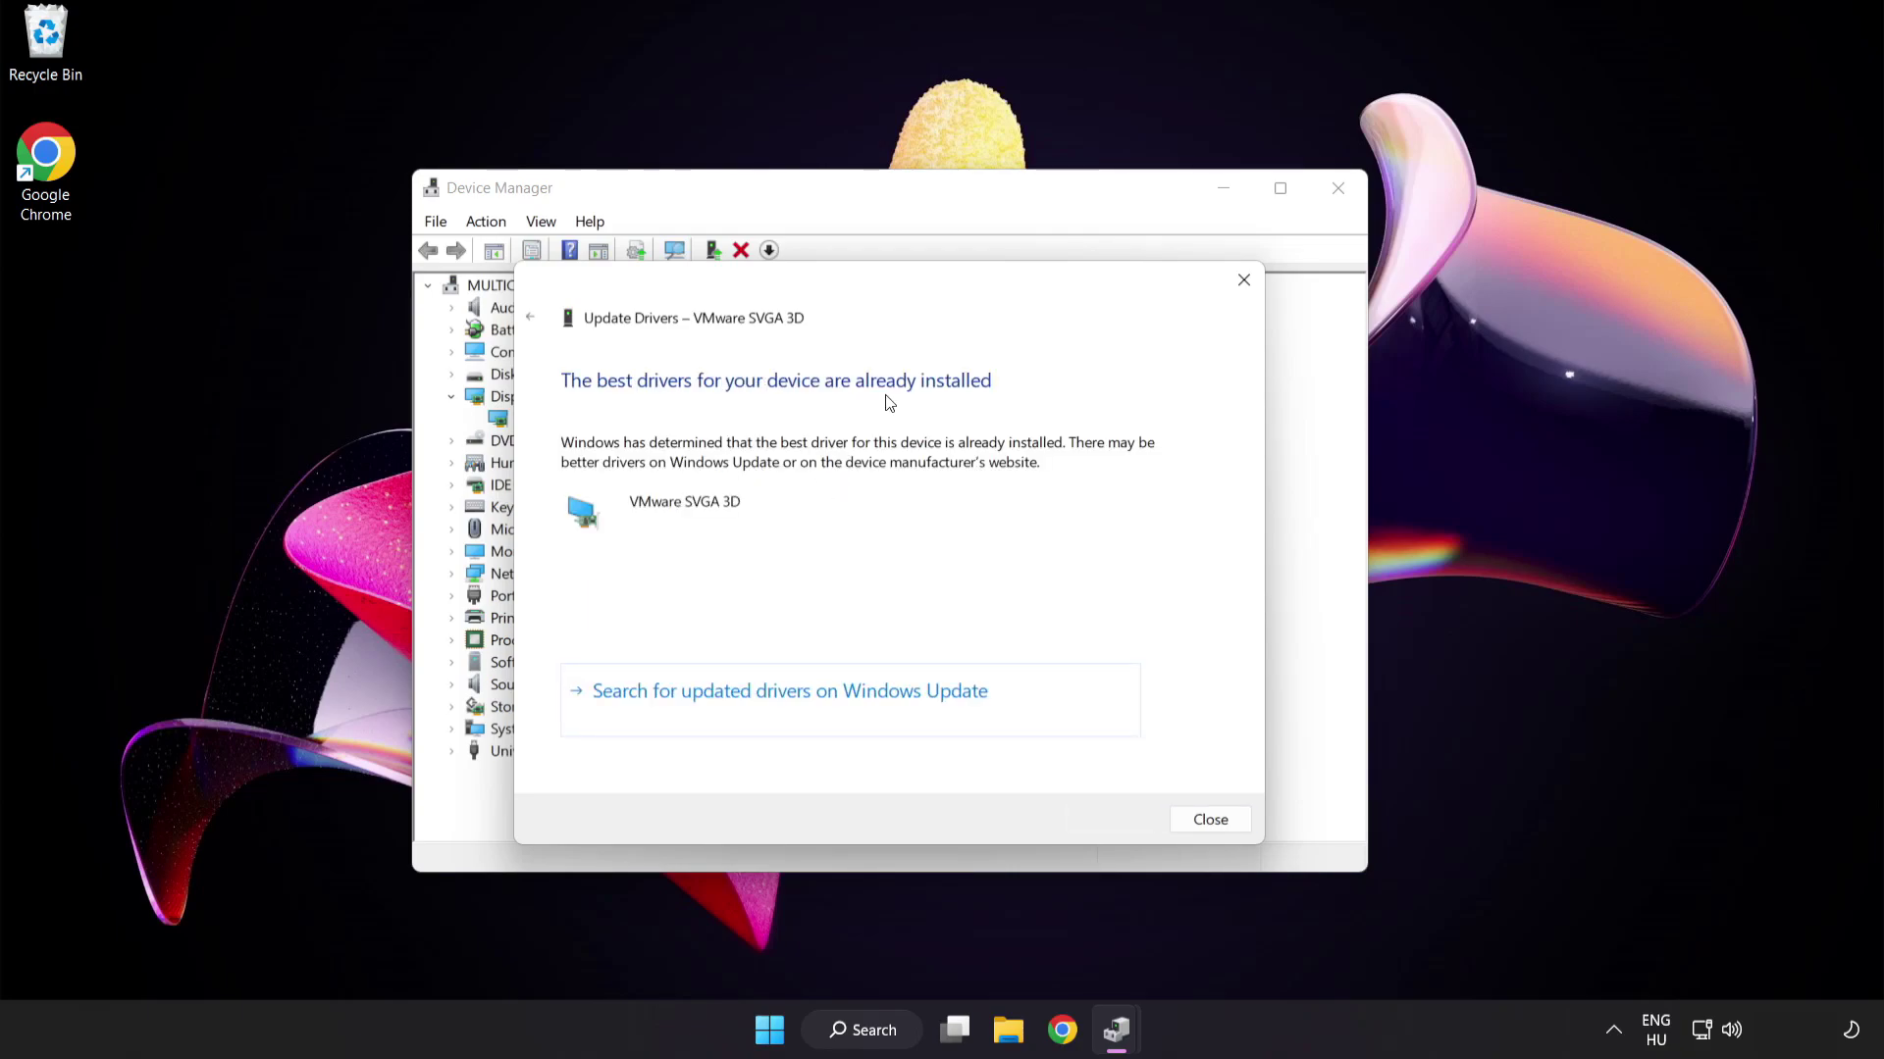
pyautogui.click(1207, 827)
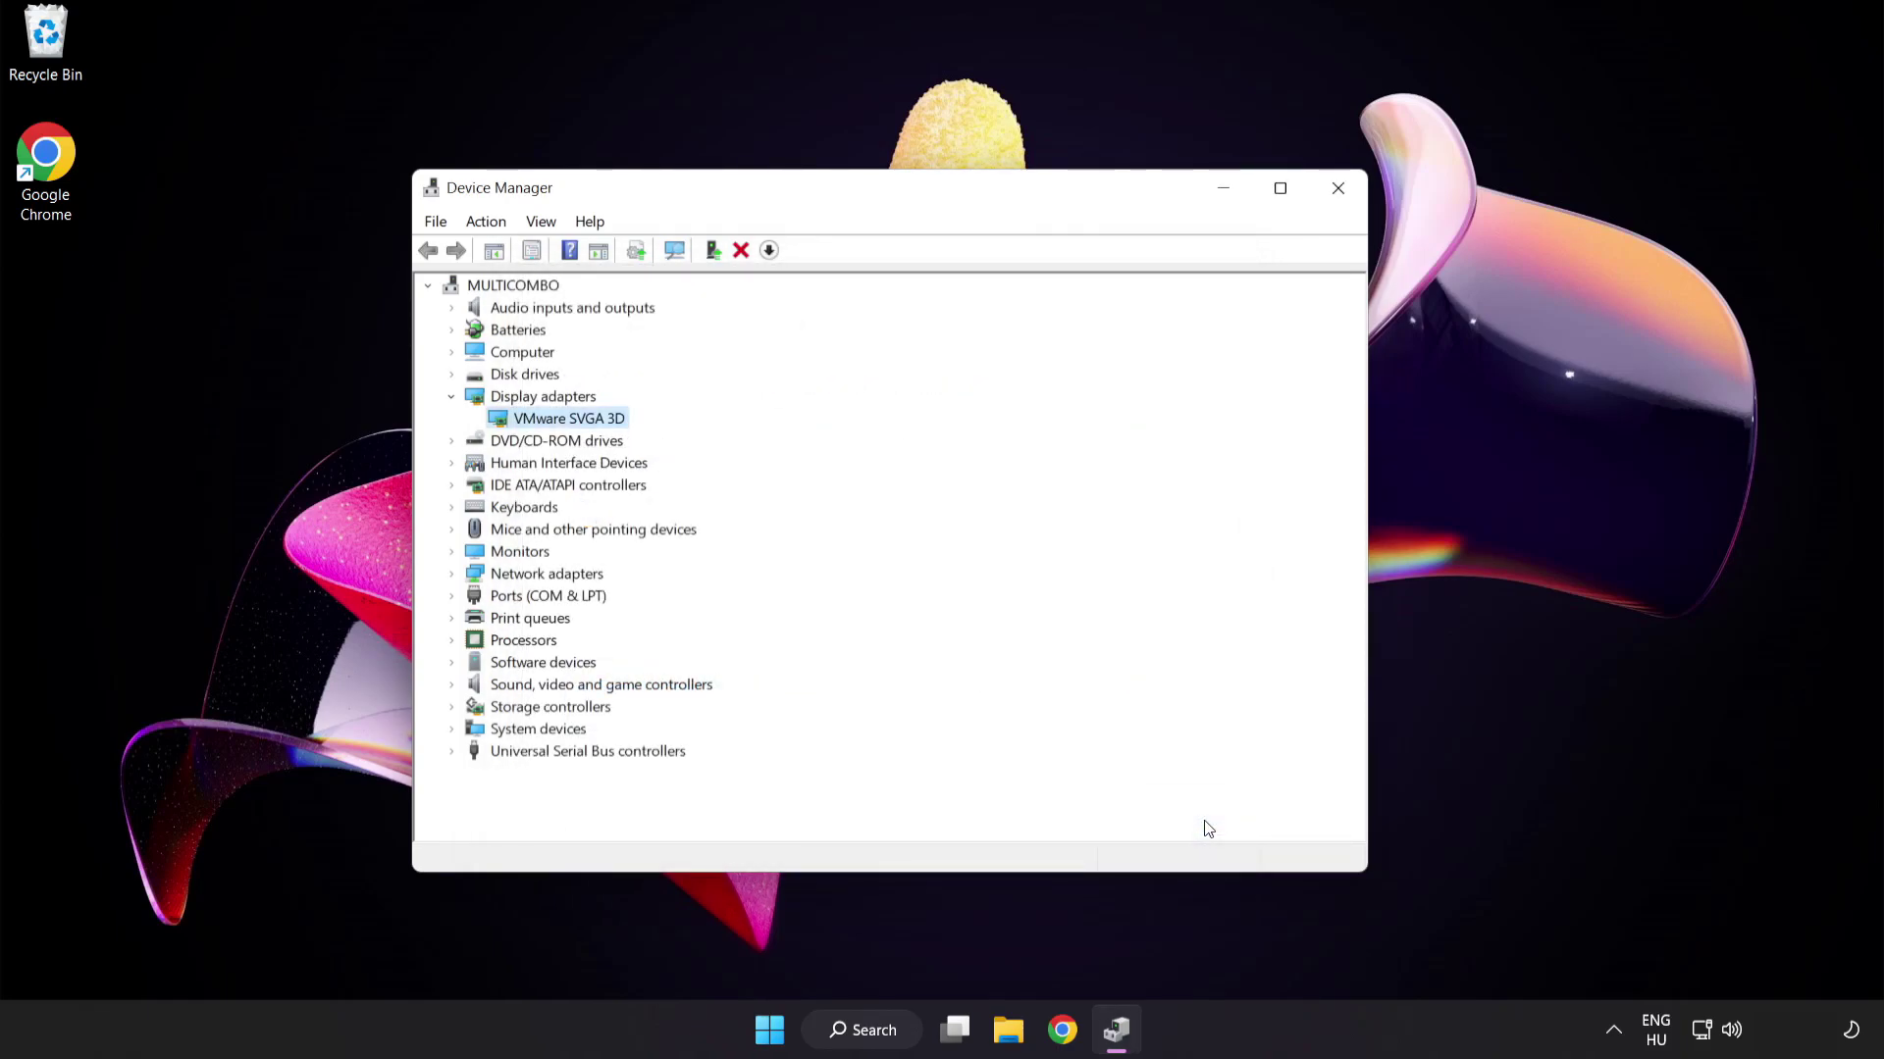
# - Close Device Manager, run Check for updates in Windows Update, then close Settings
pyautogui.click(1339, 192)
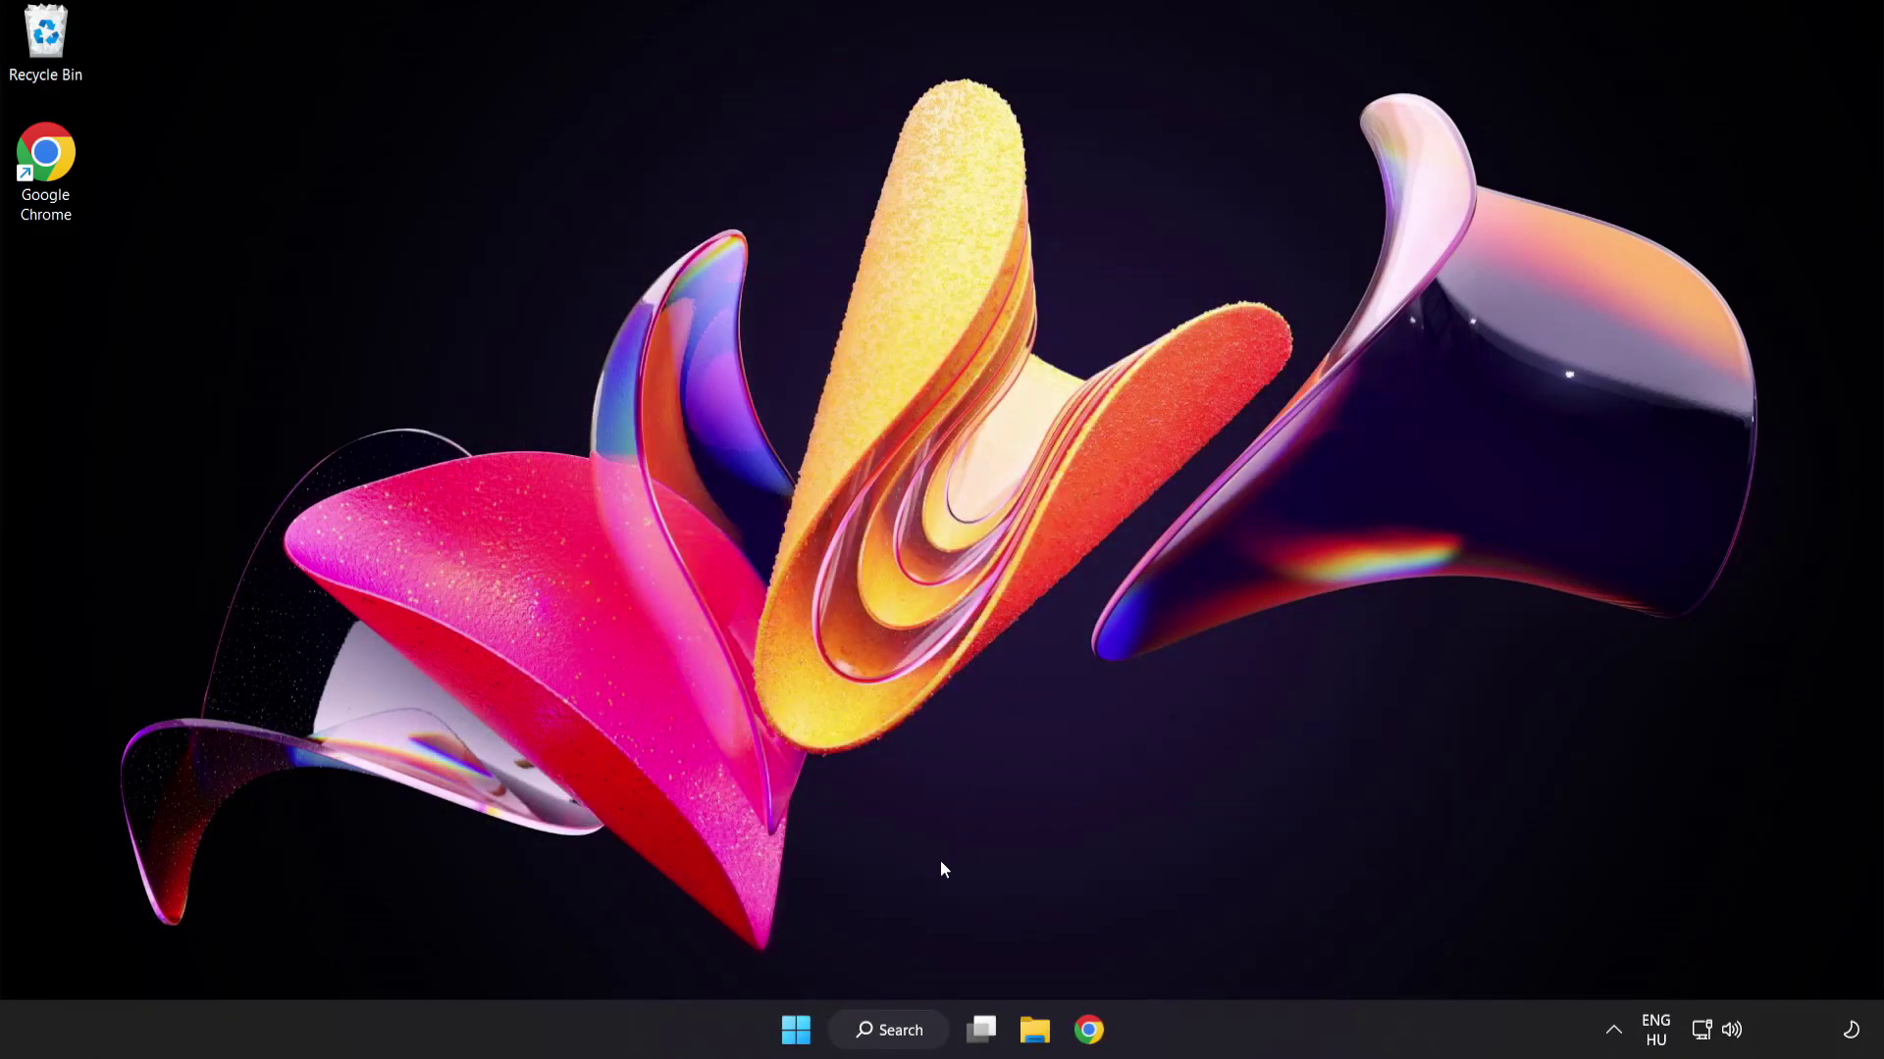
pyautogui.click(912, 1040)
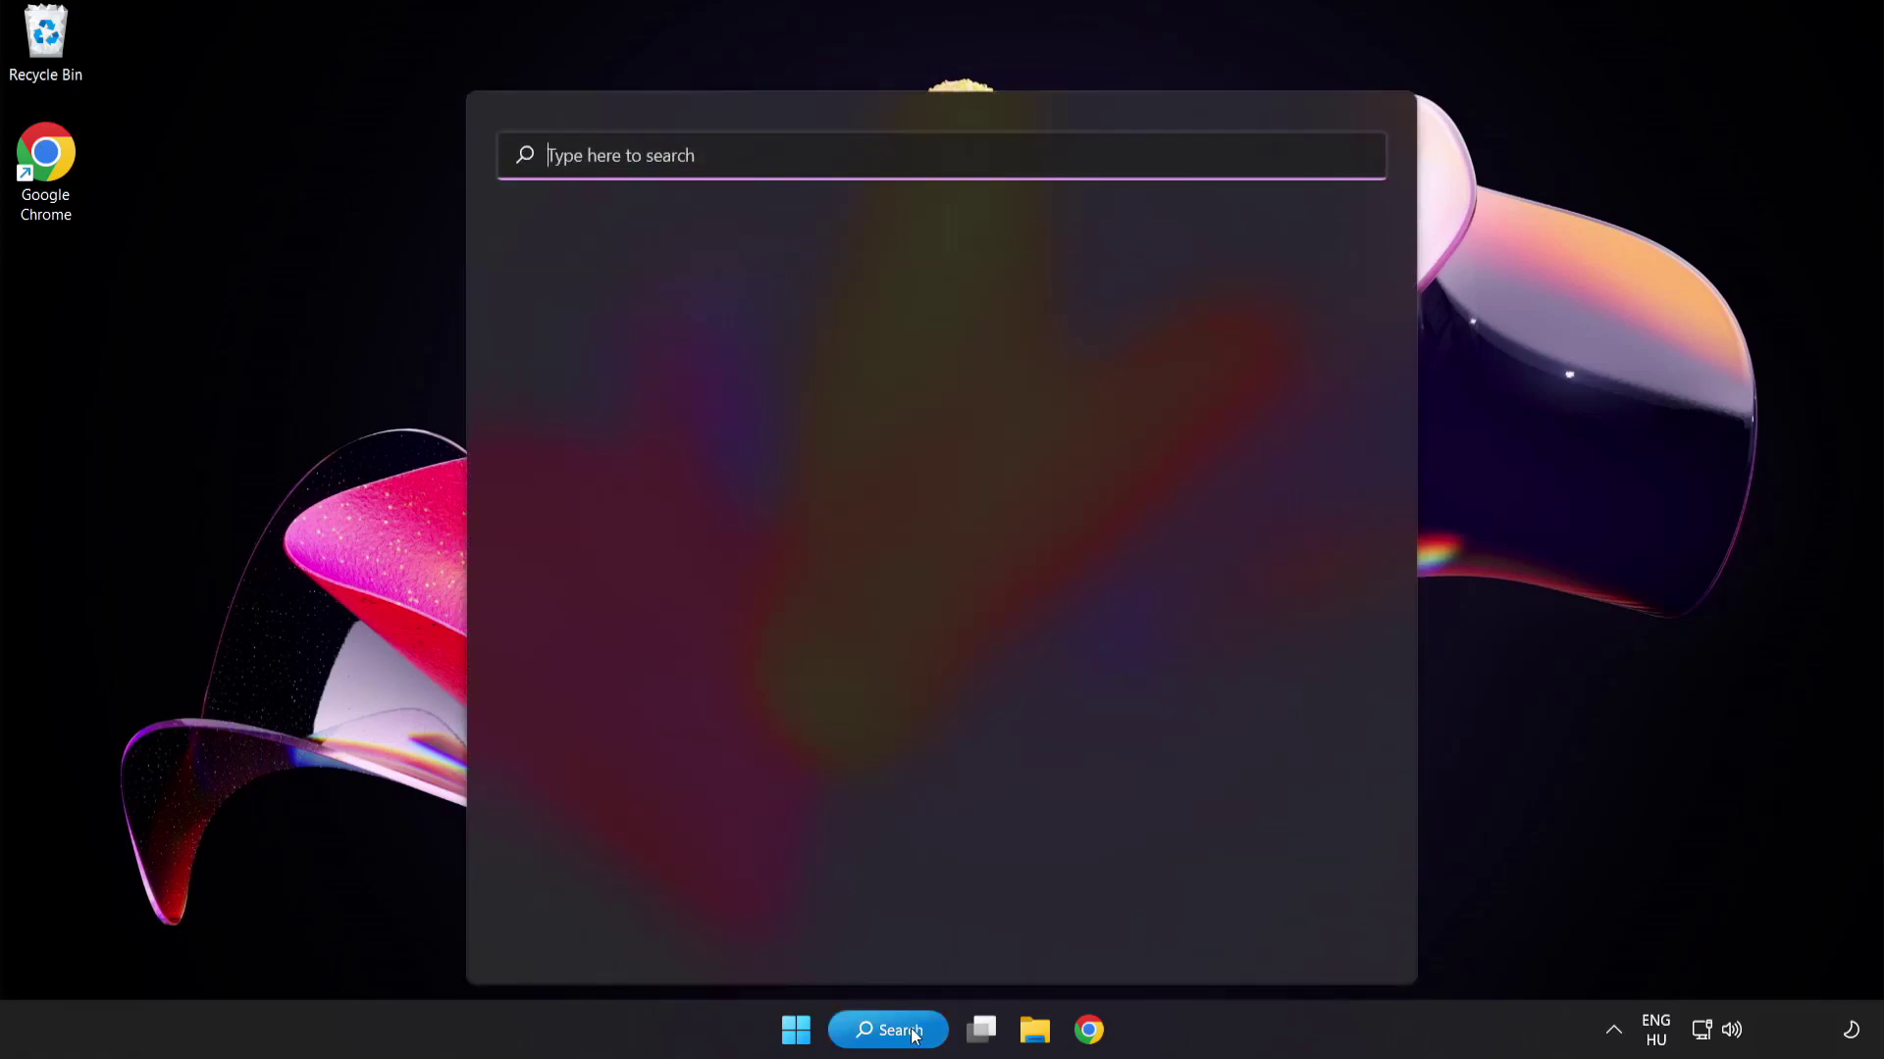
pyautogui.write('update')
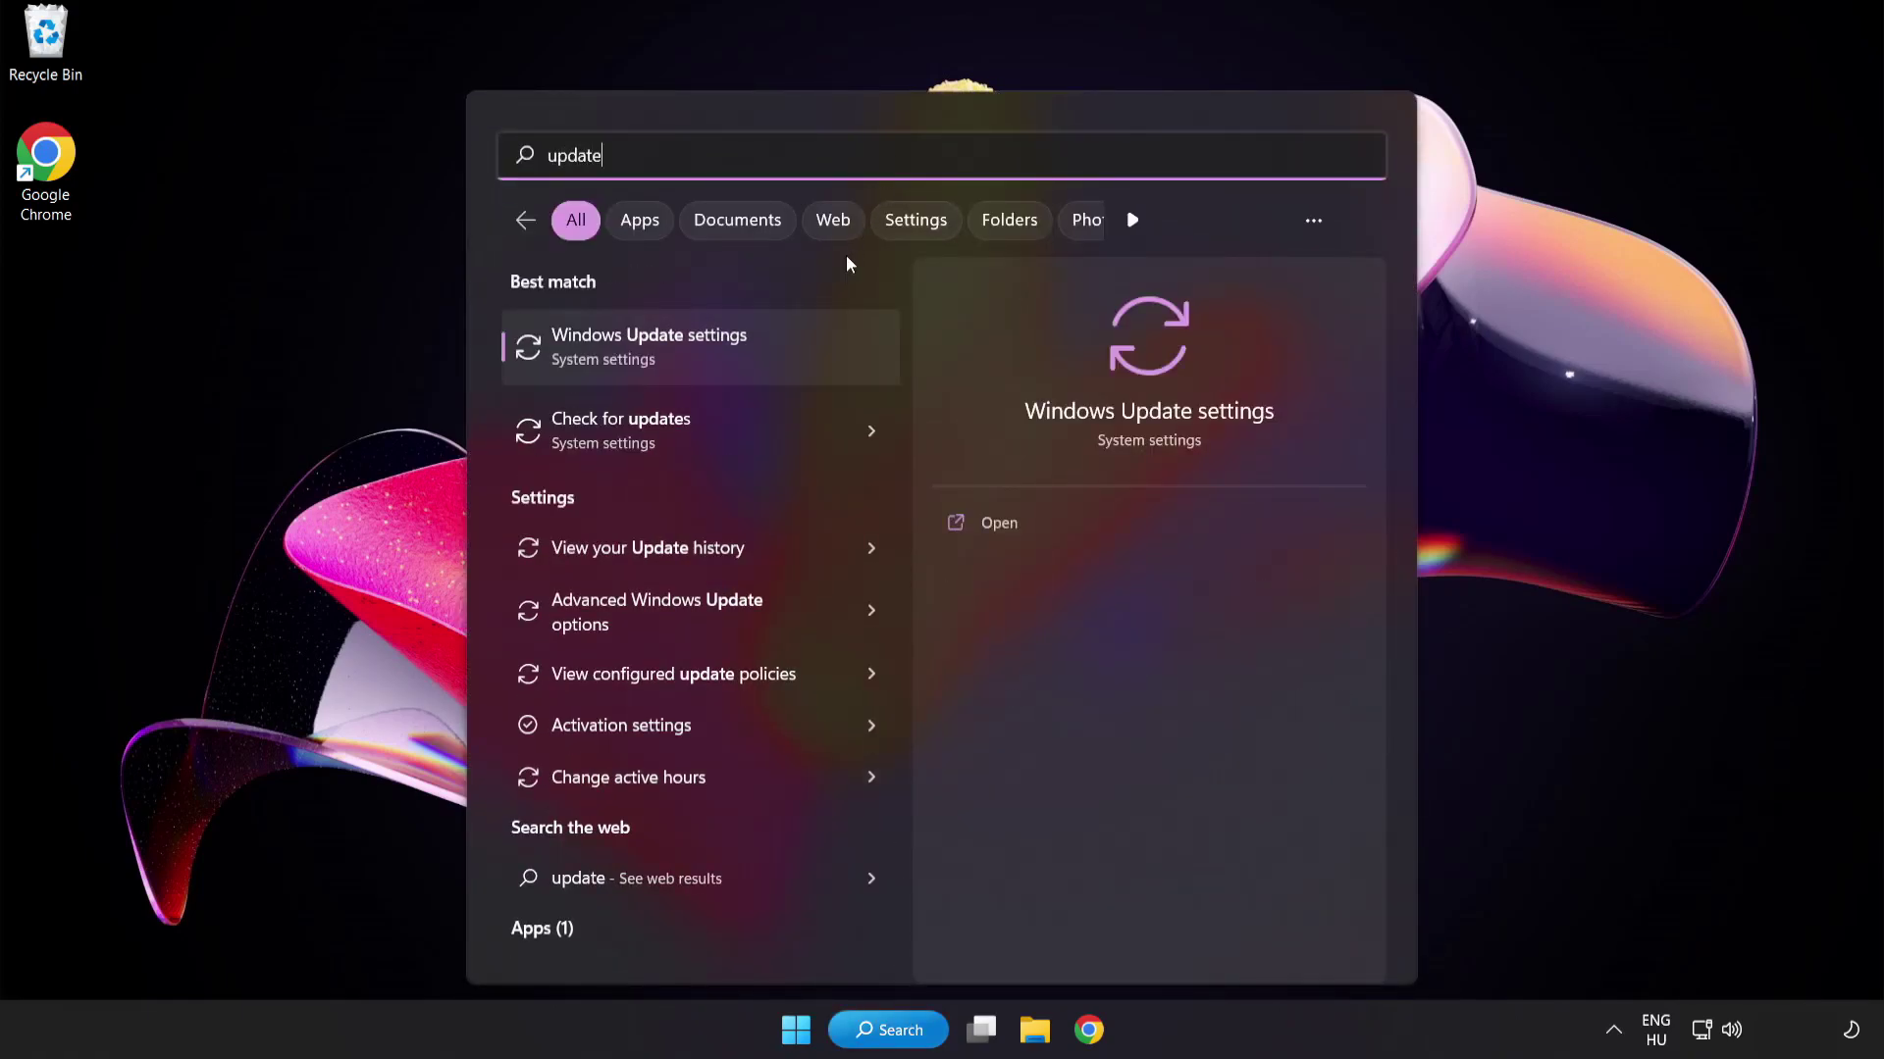
pyautogui.click(720, 357)
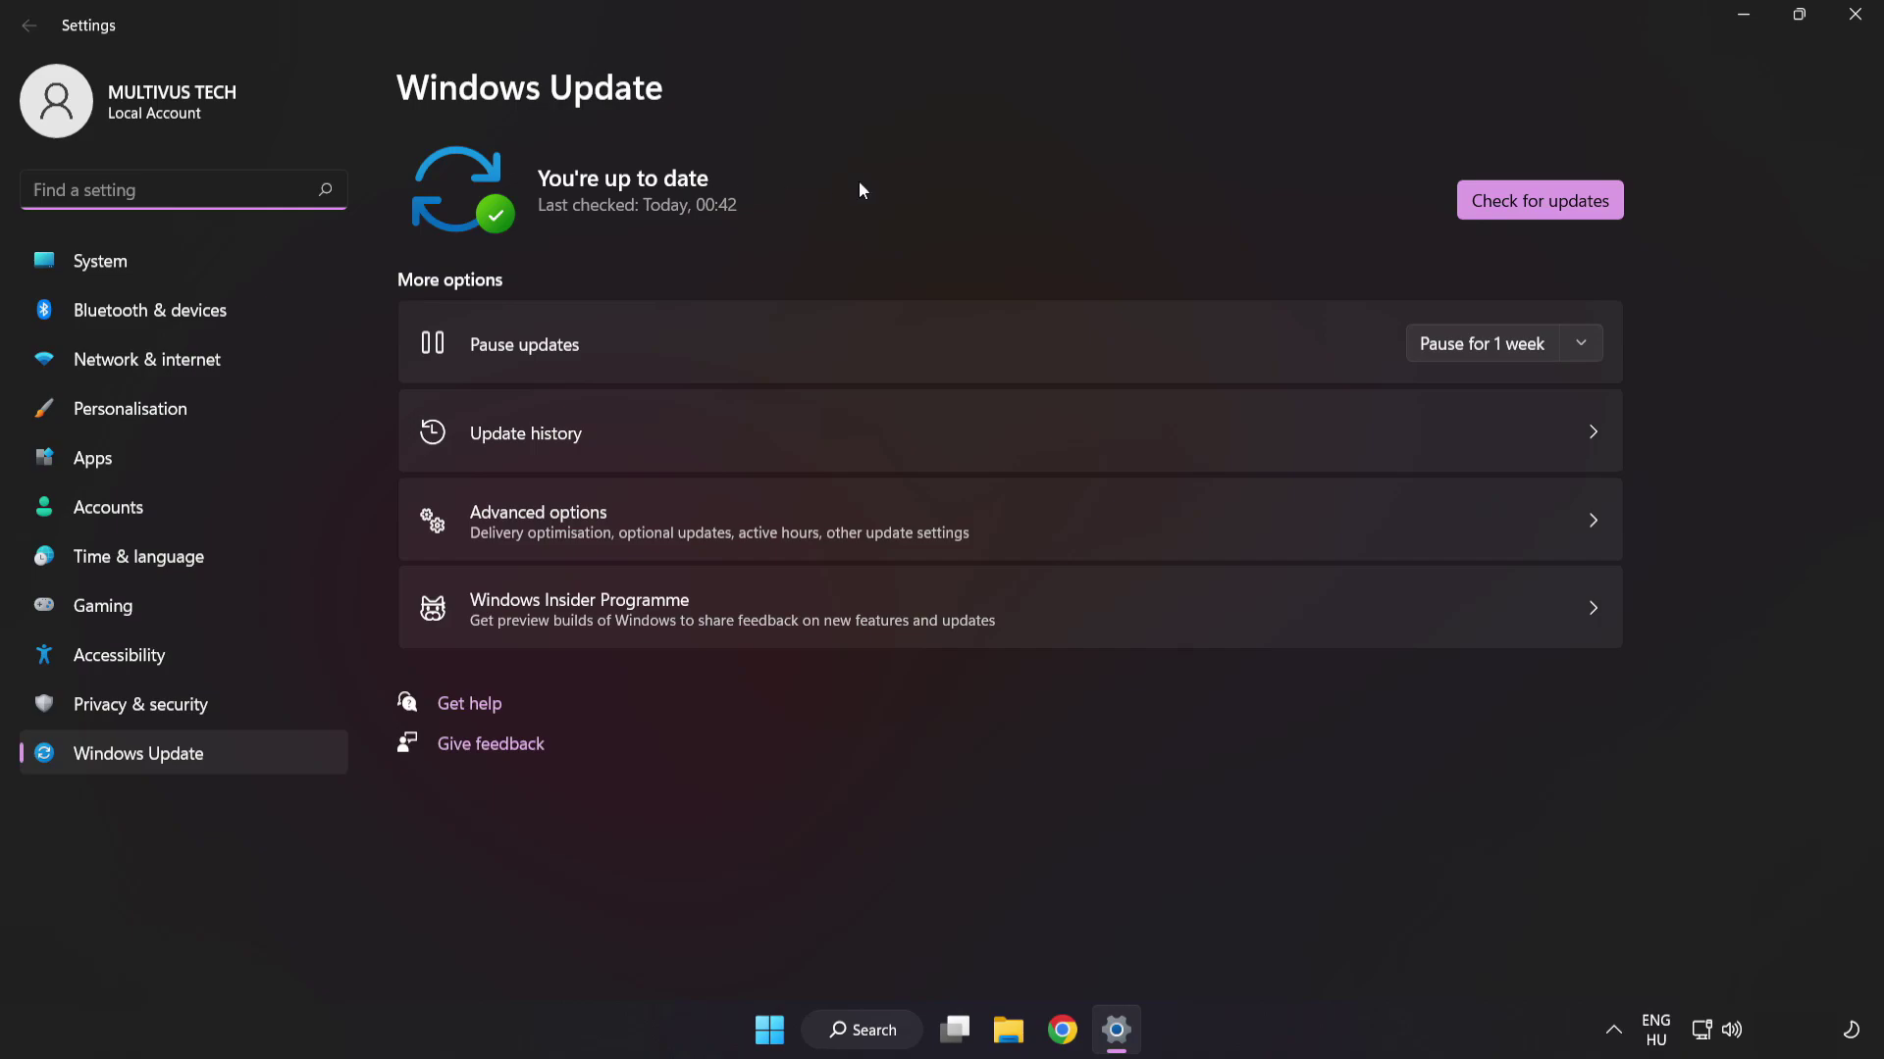
pyautogui.click(1533, 212)
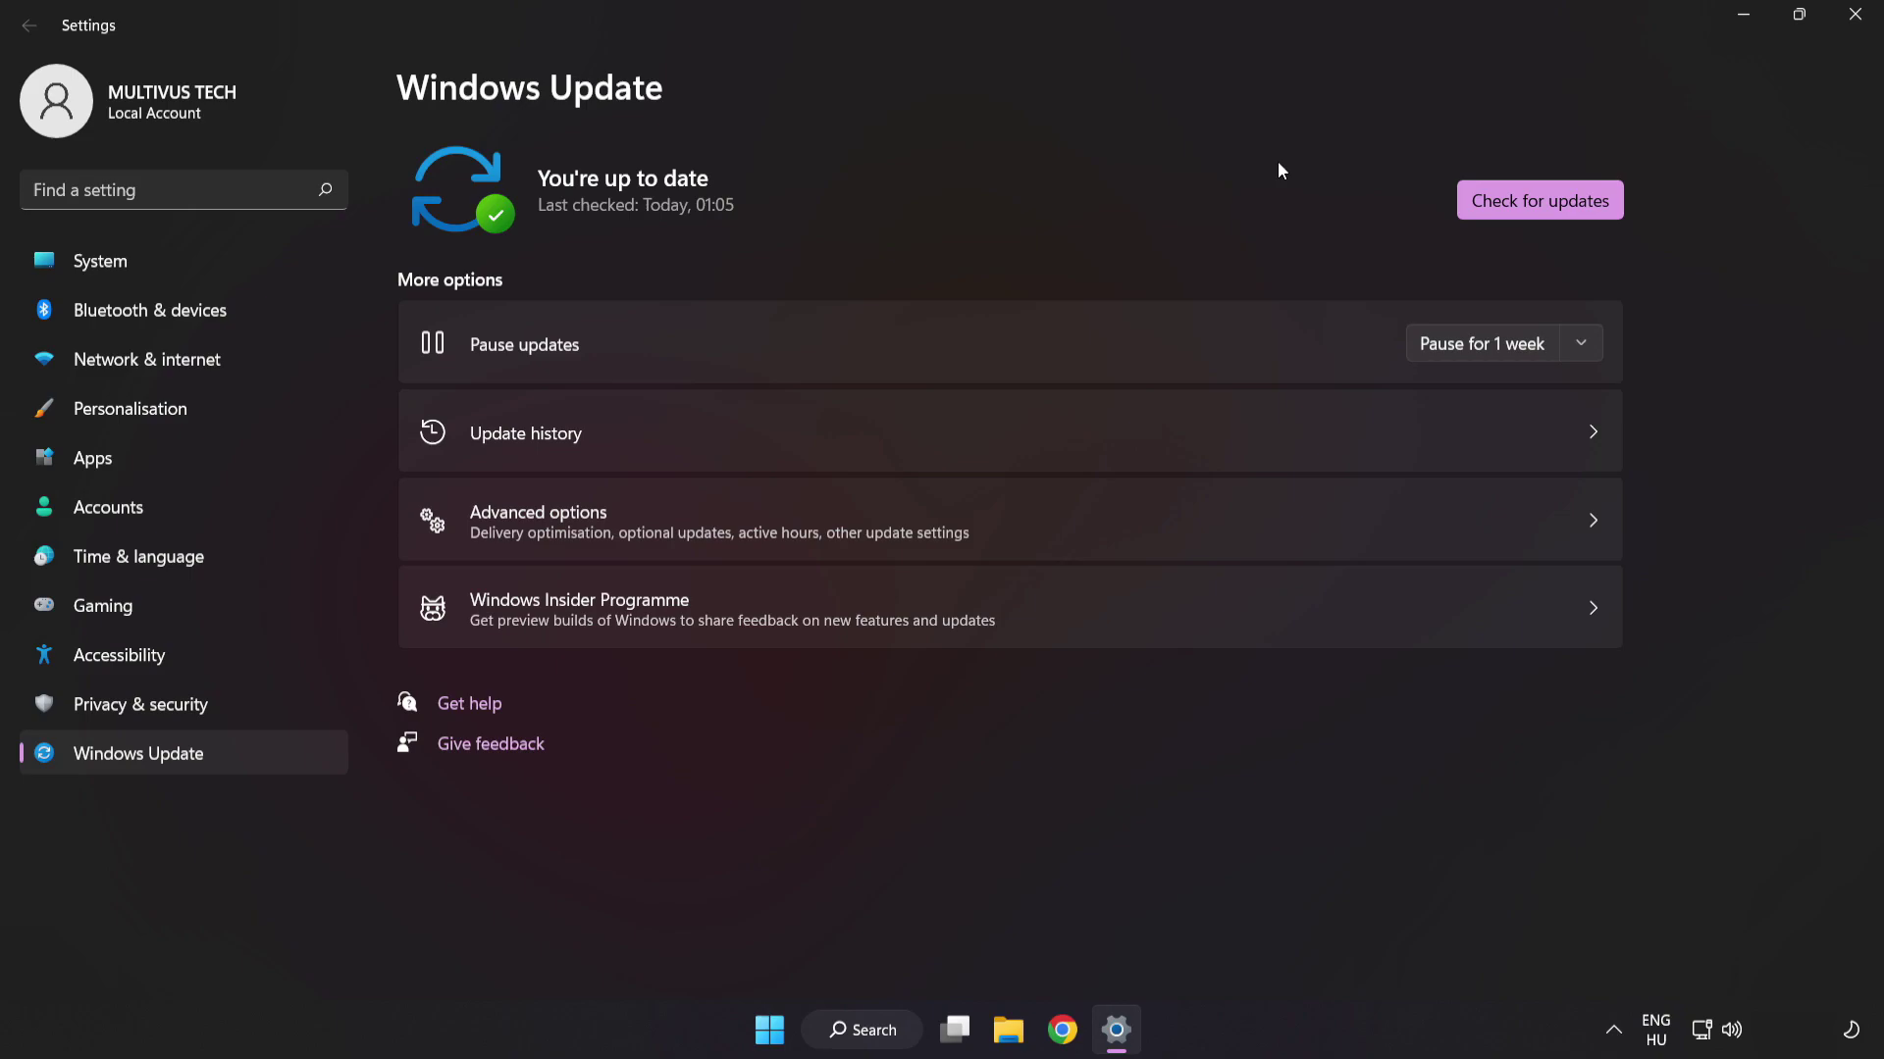
pyautogui.click(1852, 27)
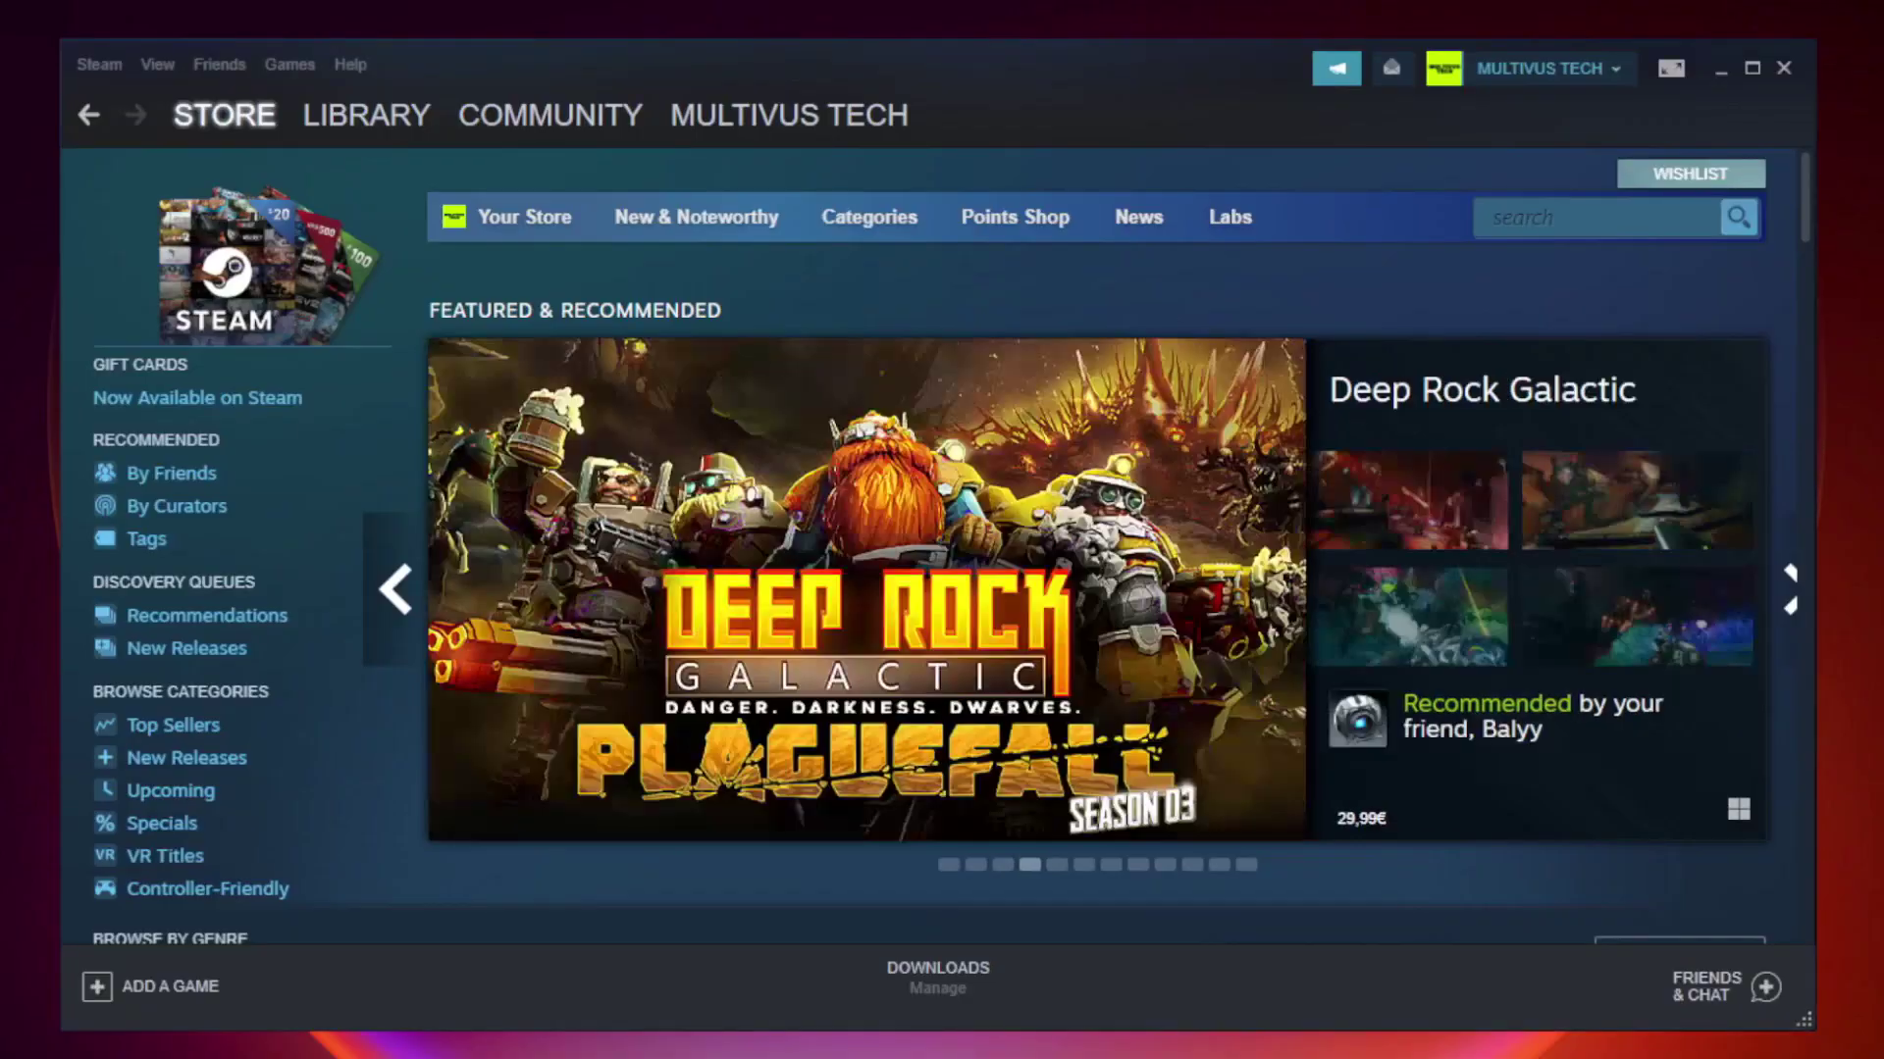
# - Verify integrity of Unturned's game files via Library > Properties > Local Files
pyautogui.moveTo(306, 120)
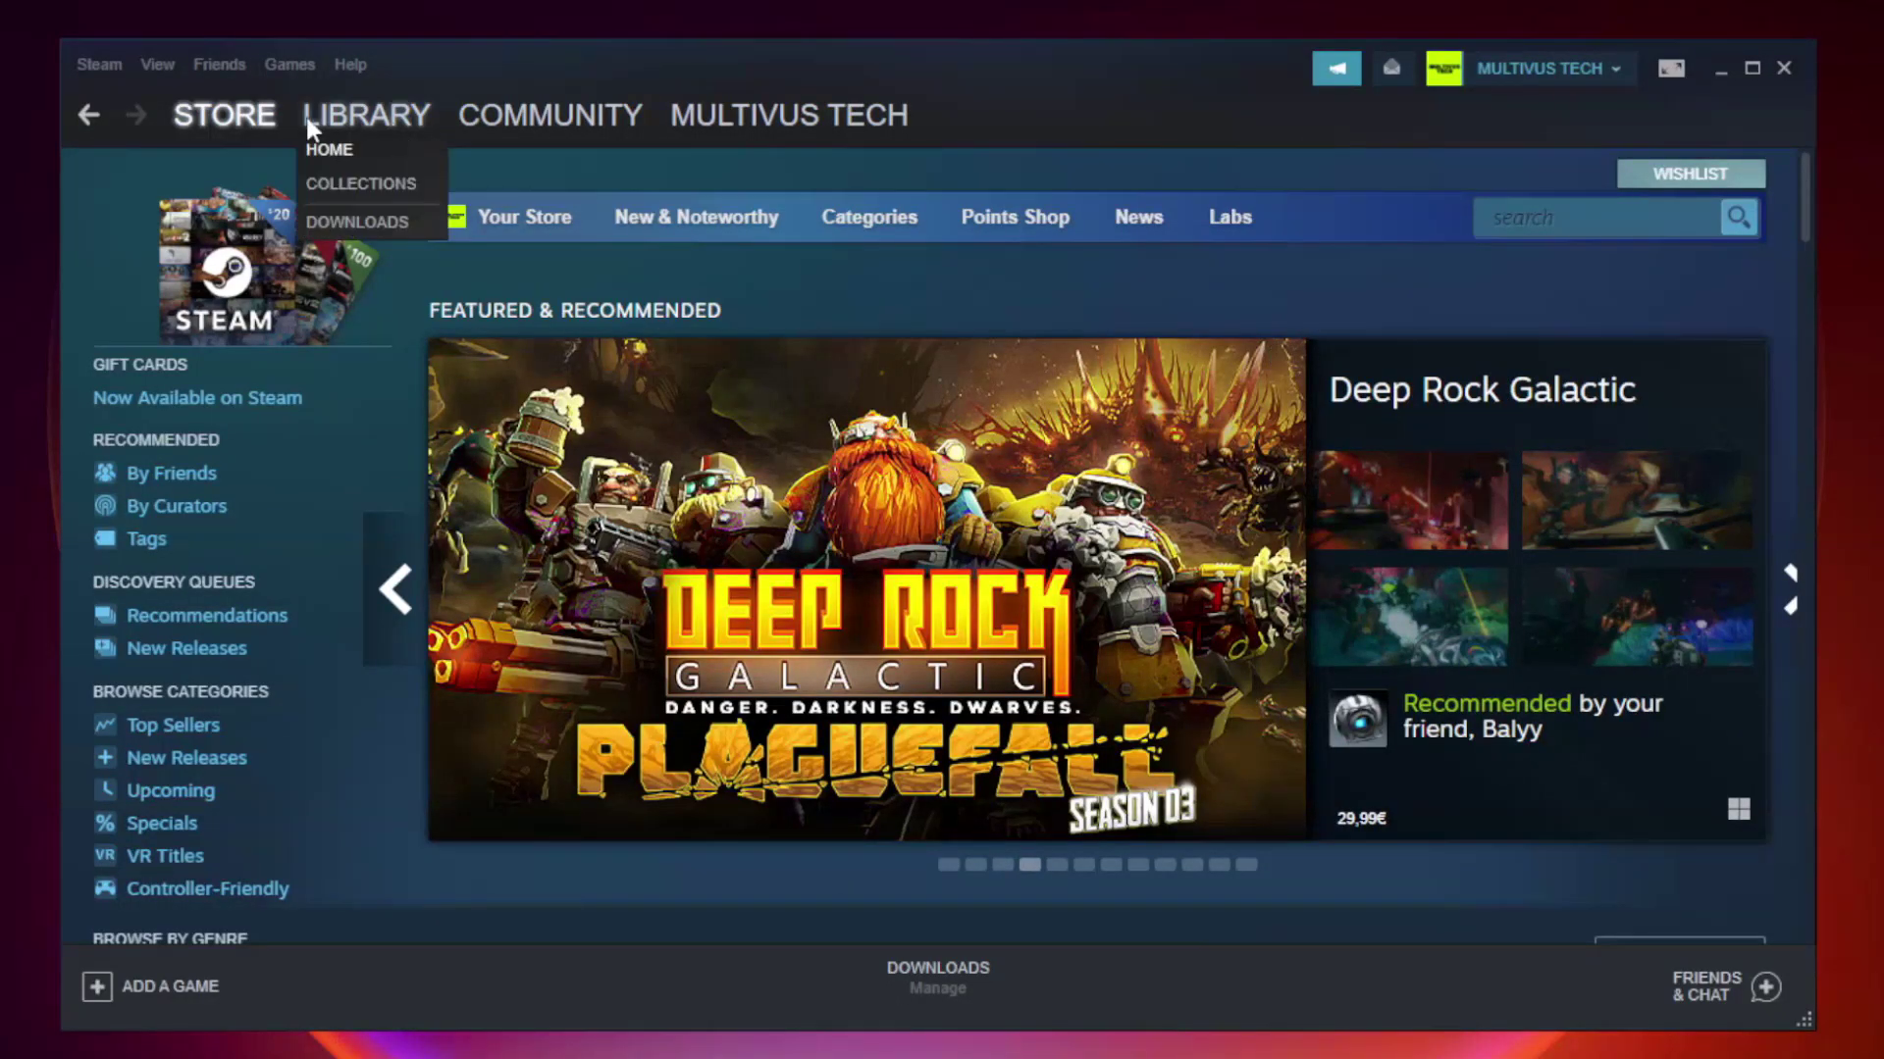
pyautogui.click(381, 124)
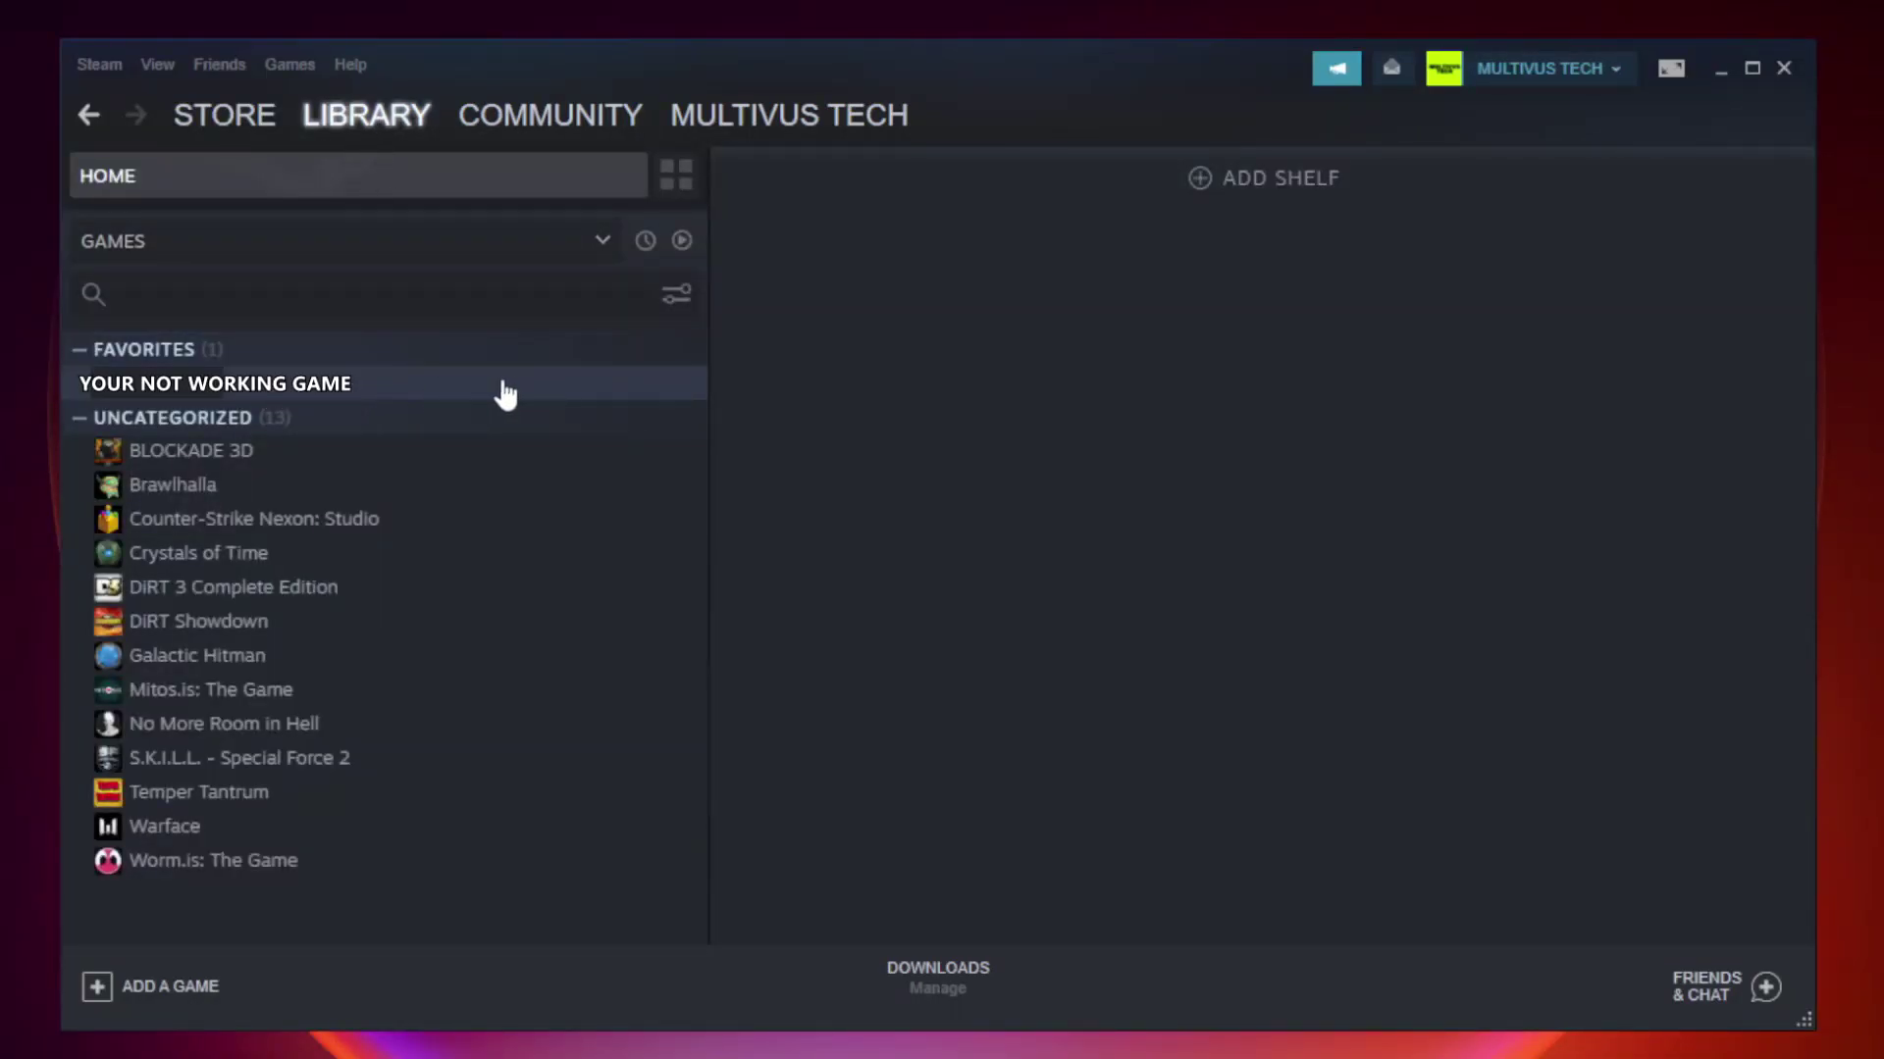
pyautogui.rightClick(408, 393)
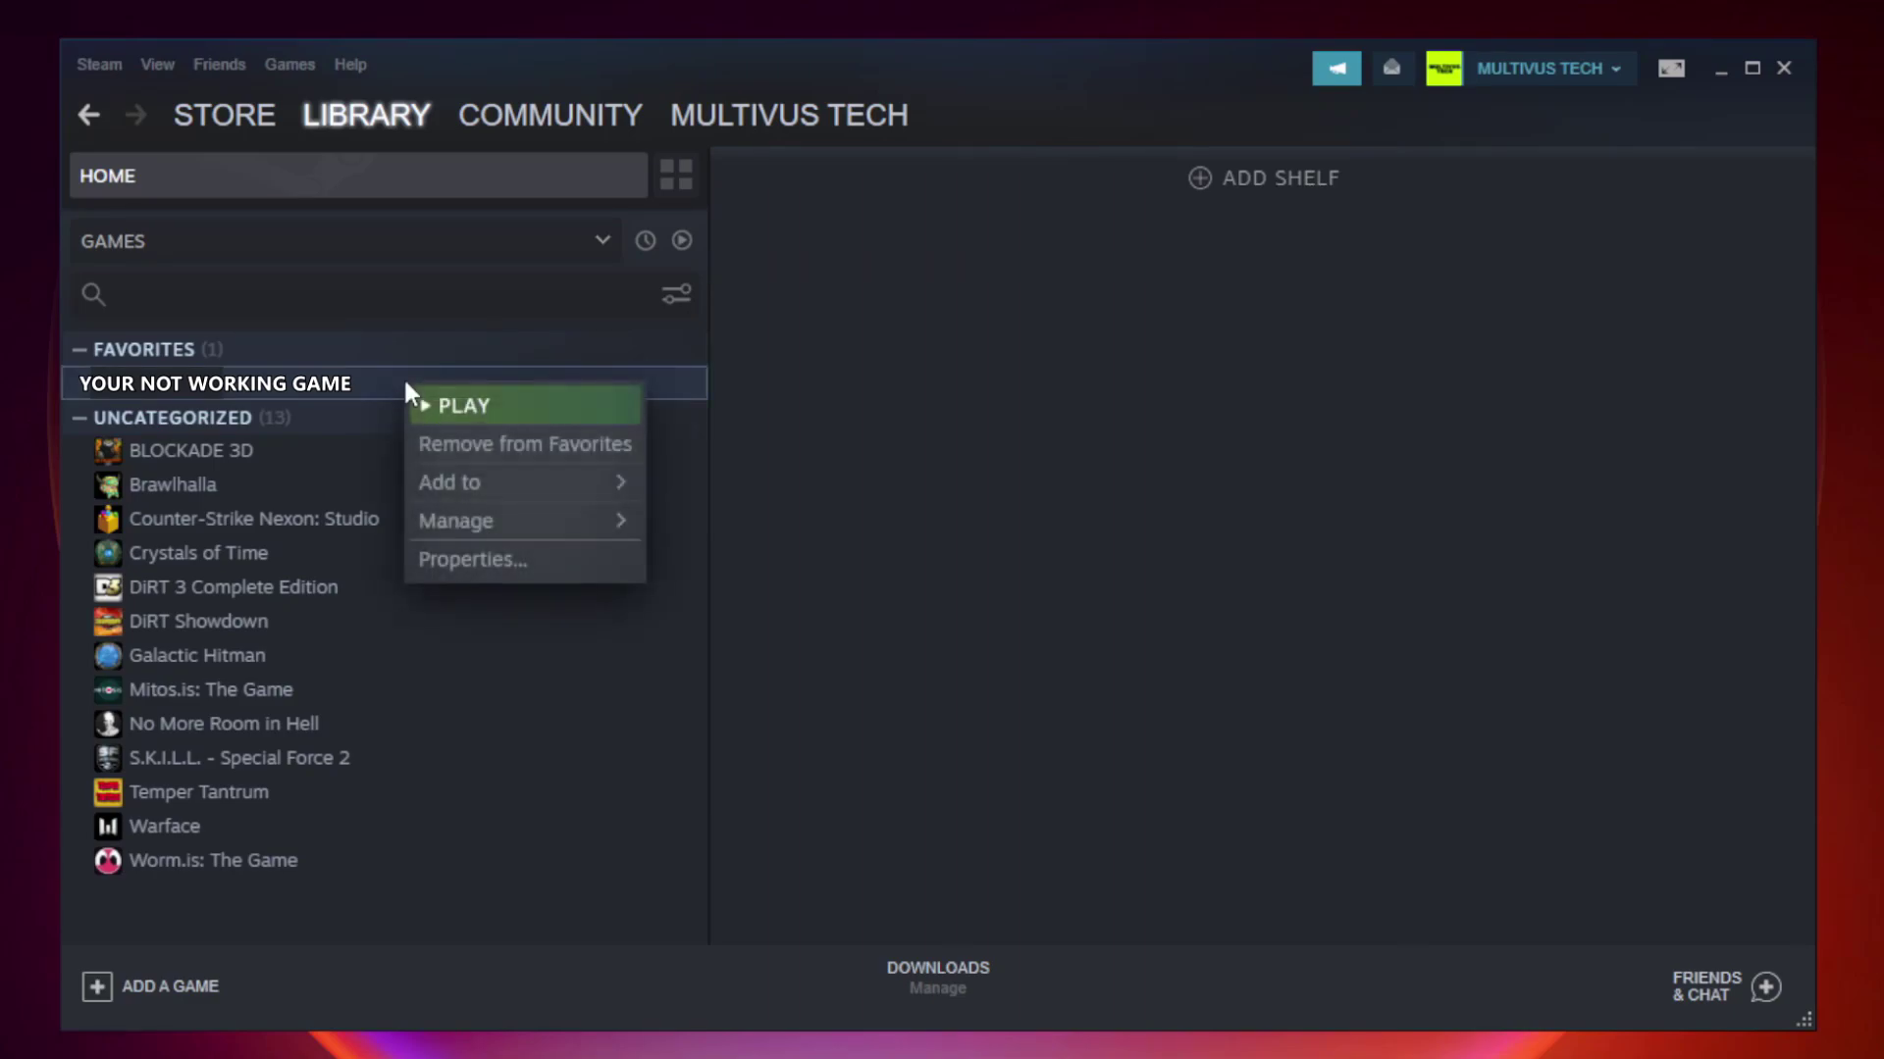
pyautogui.click(519, 557)
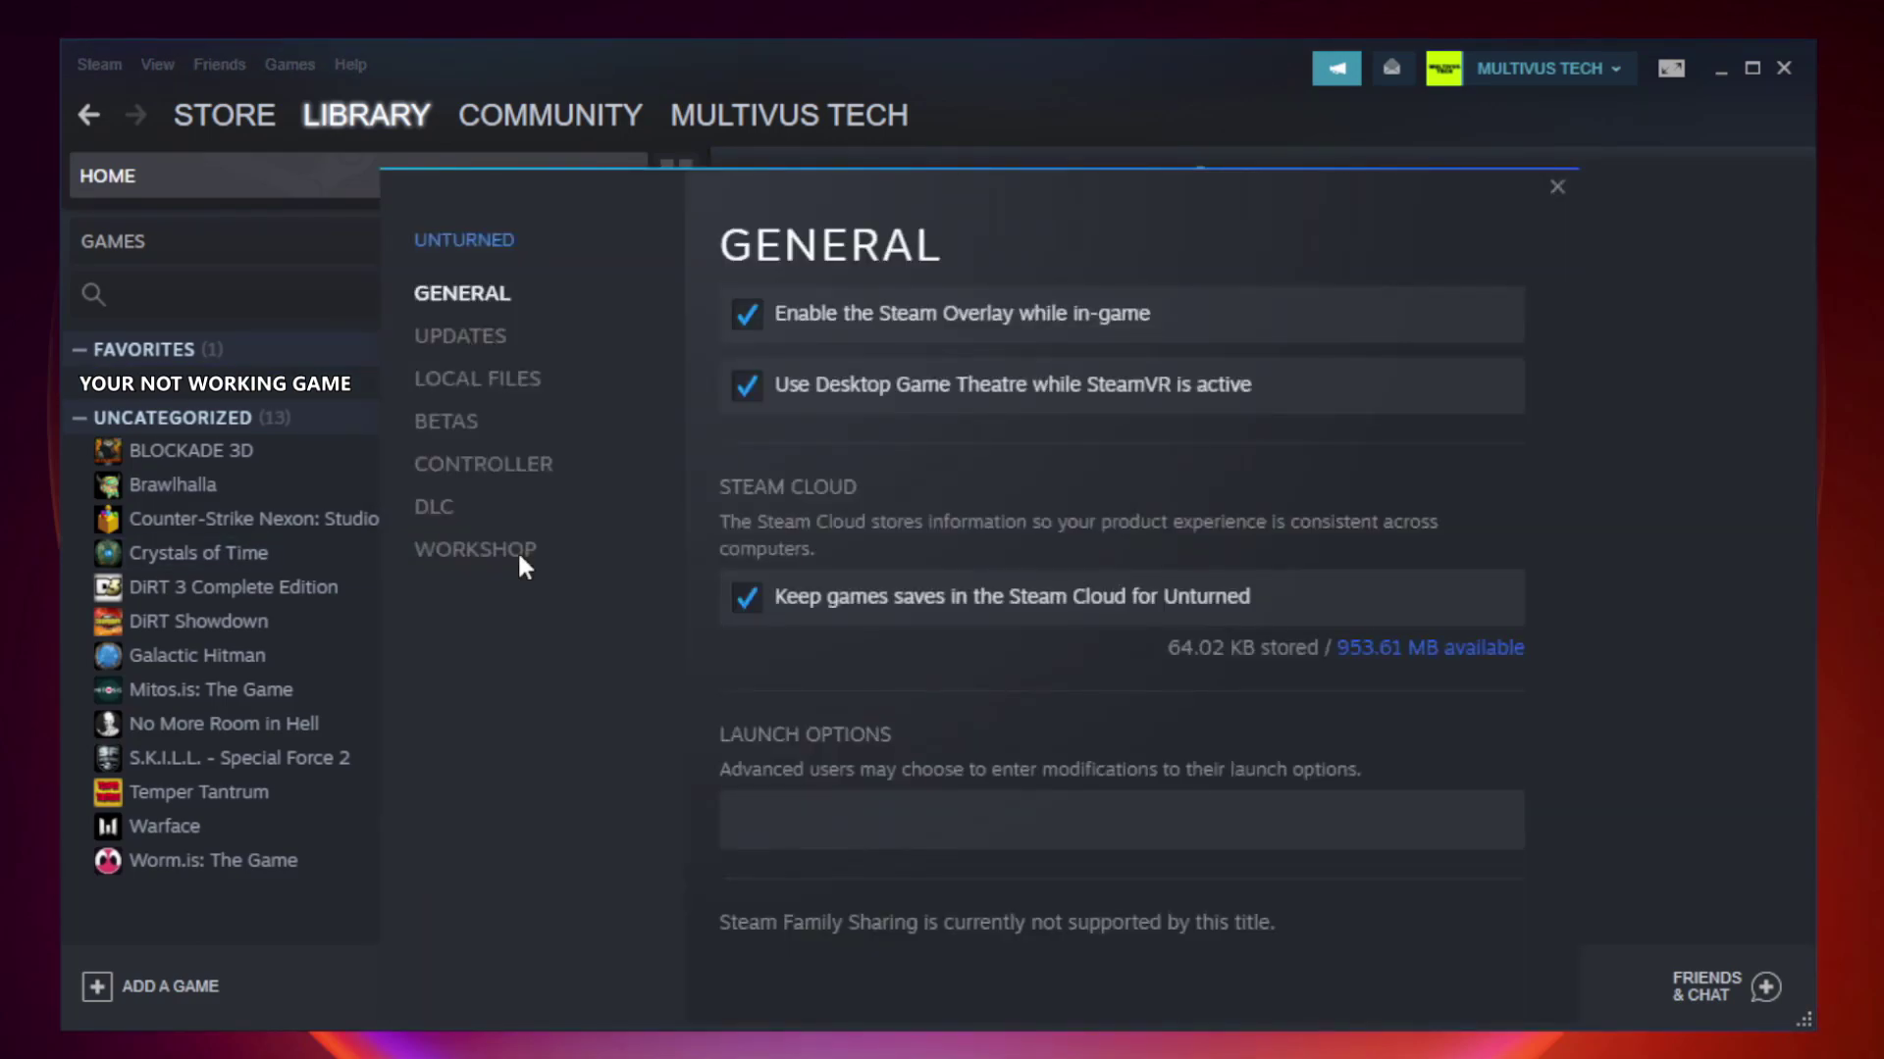
pyautogui.click(503, 395)
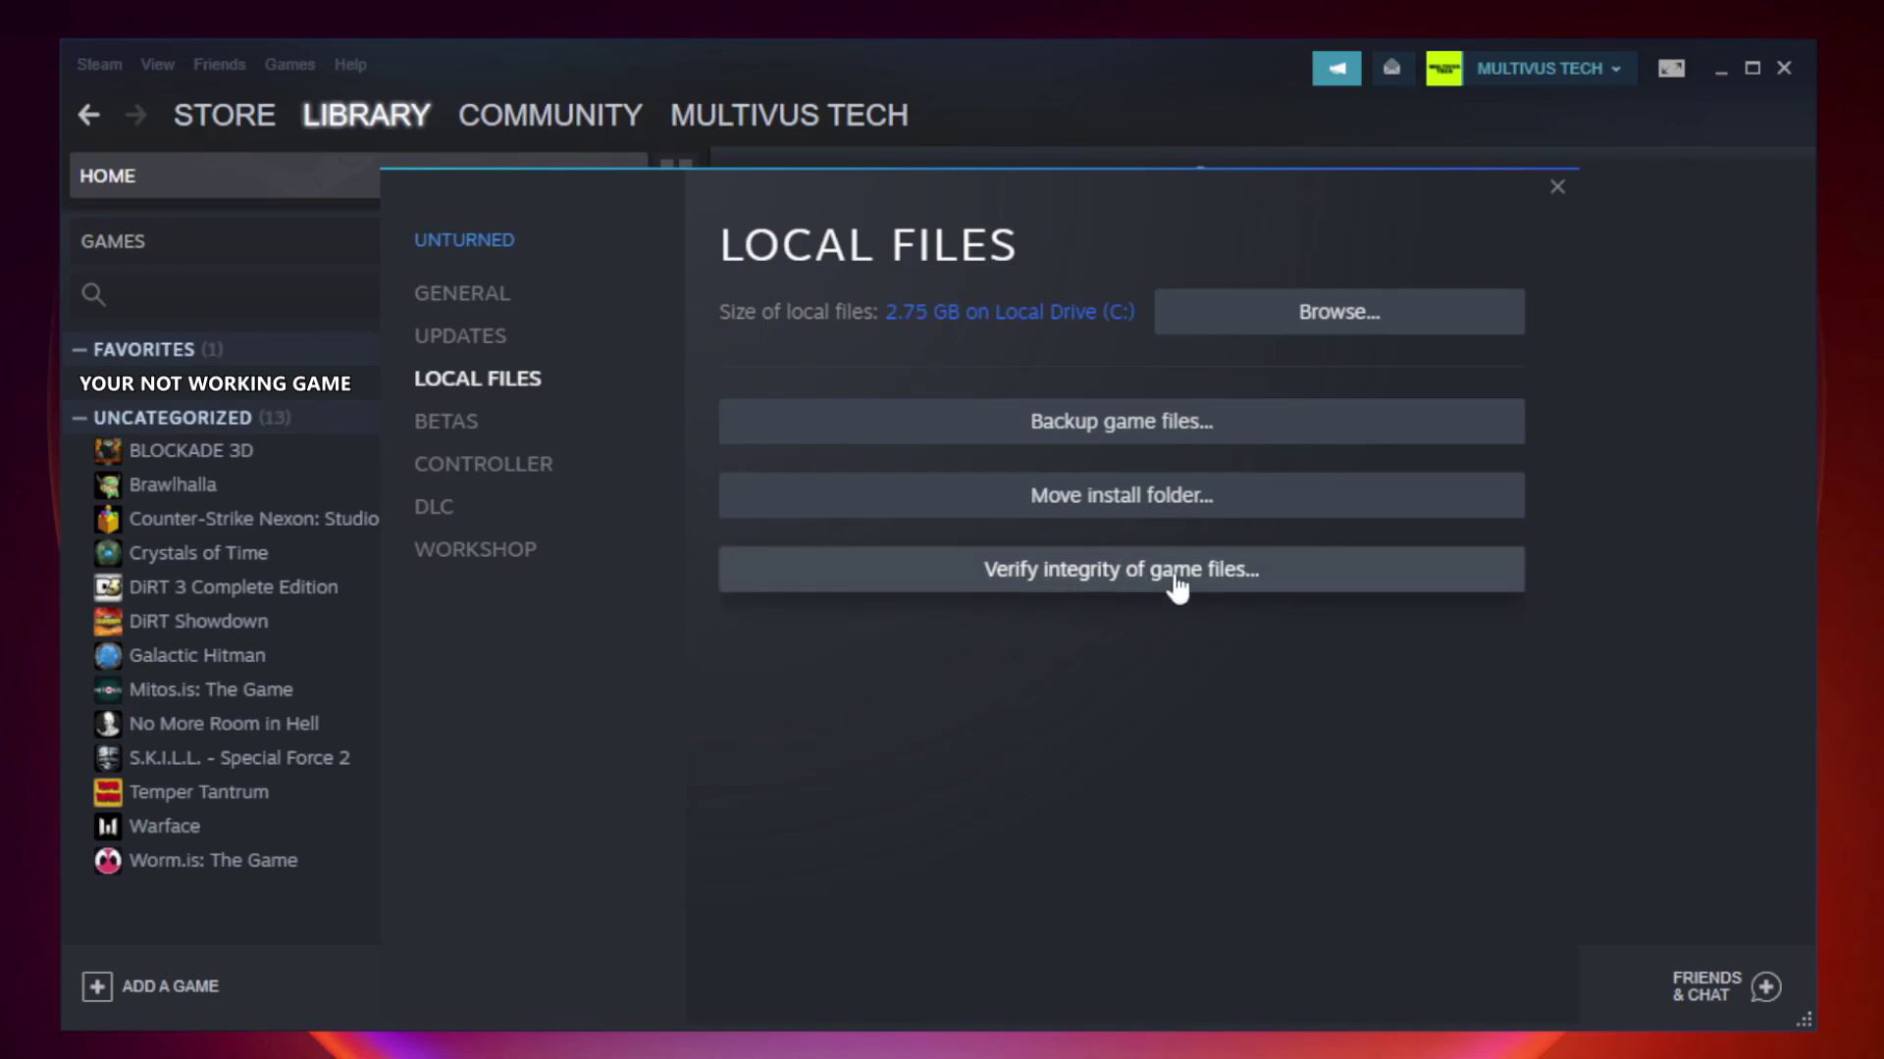
pyautogui.click(1141, 579)
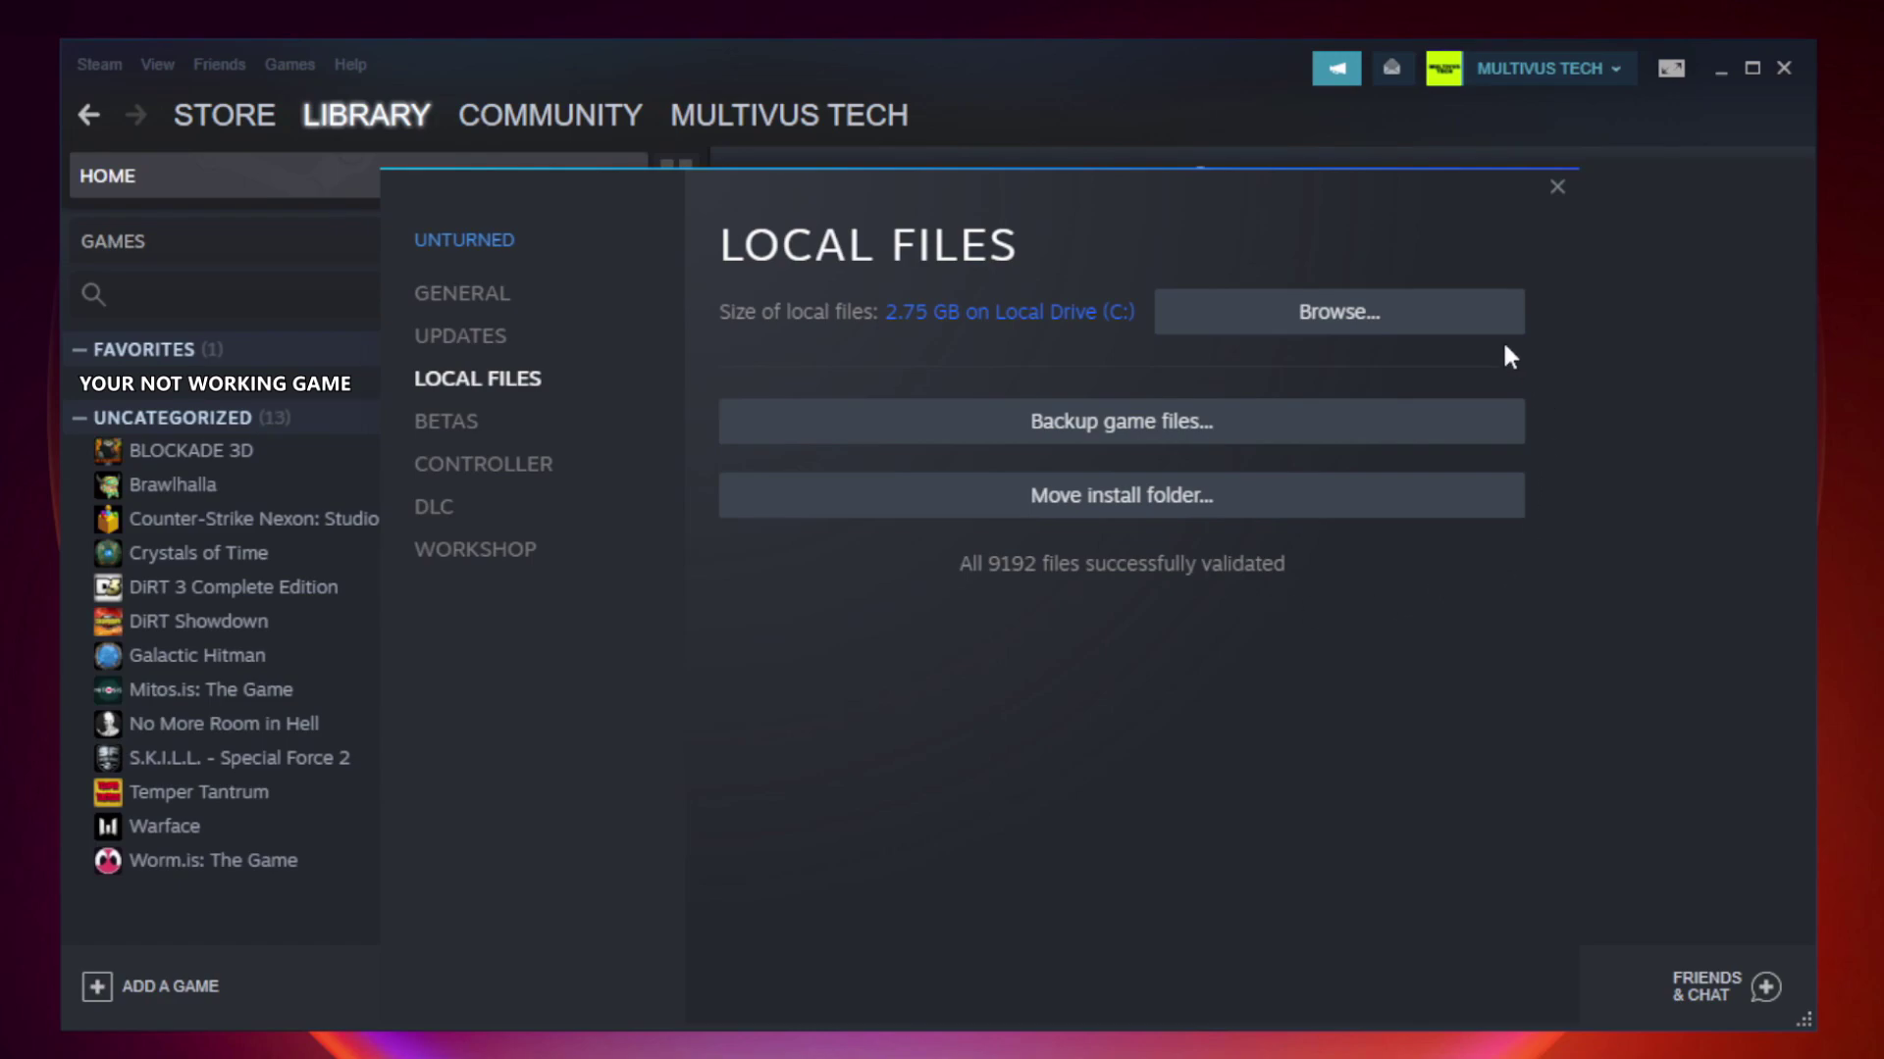
# - Browse the game's install folder and open the YOUR NOT WORKING GAME shortcut's Properties
pyautogui.click(1344, 331)
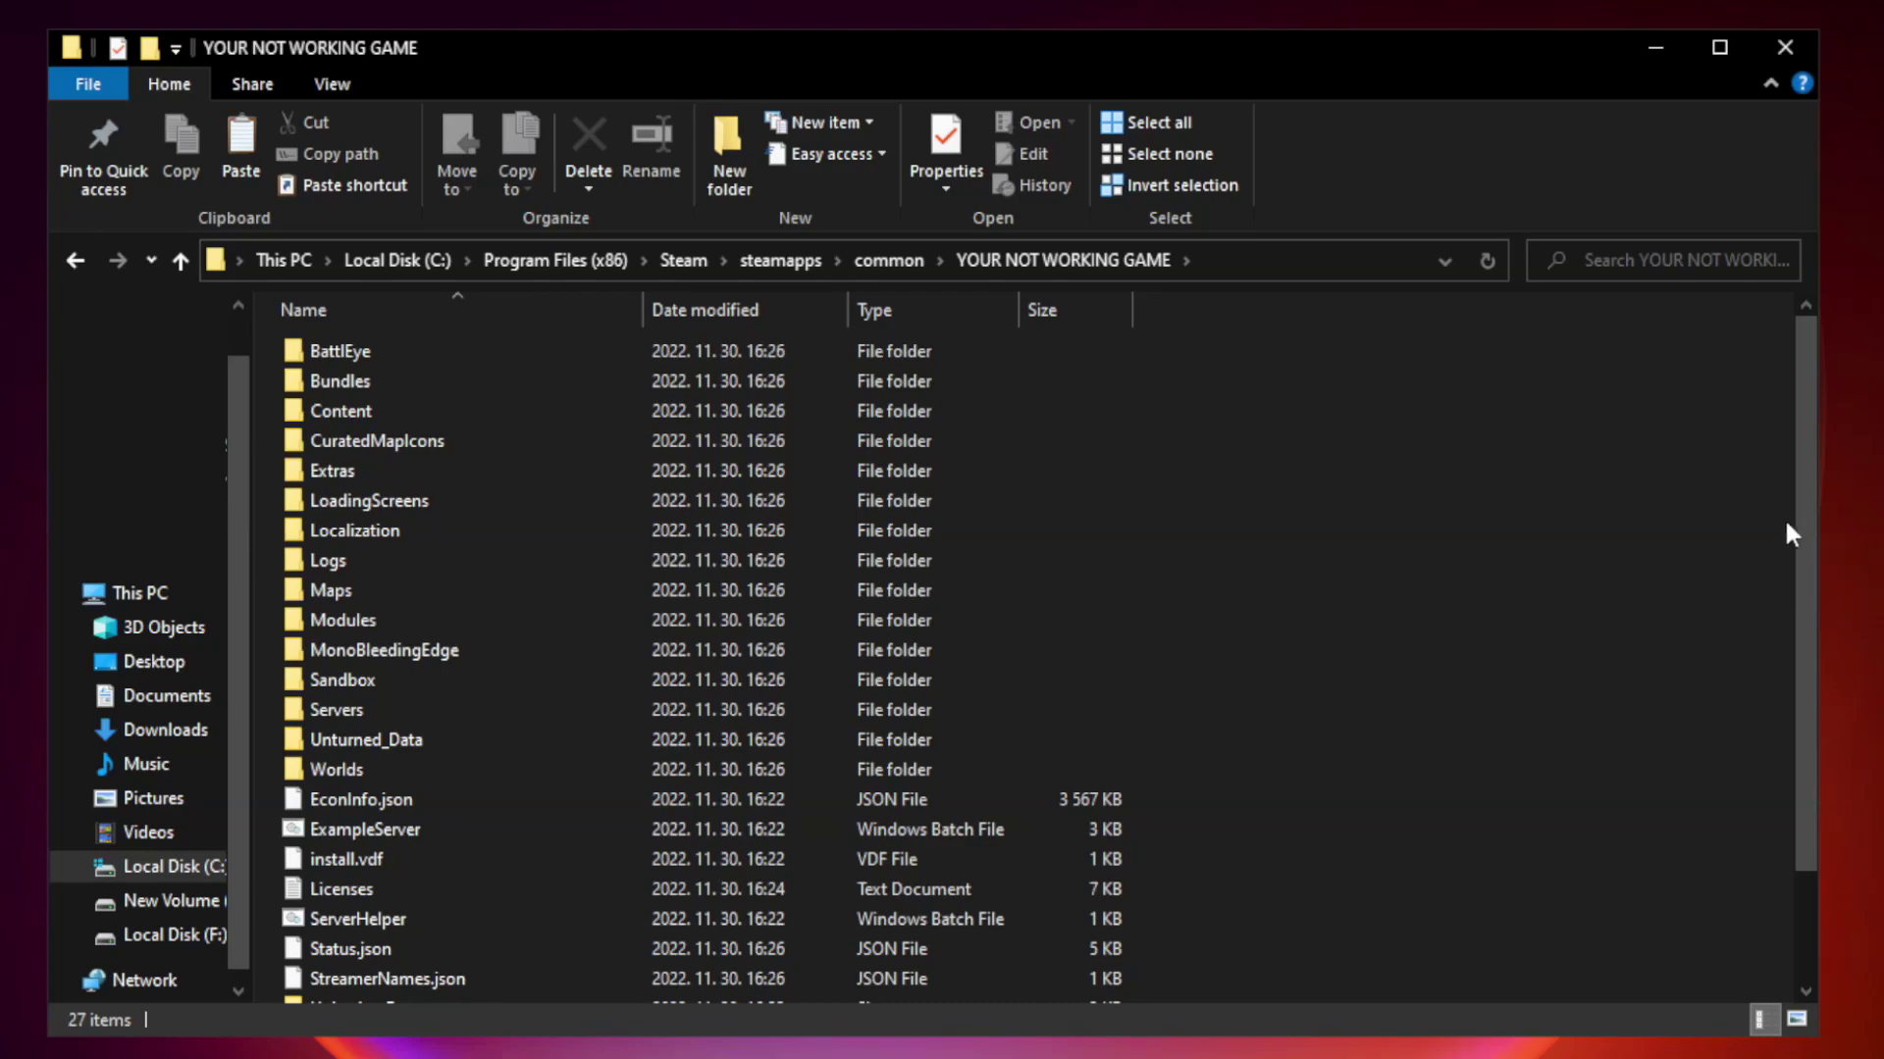
pyautogui.moveTo(1807, 514); pyautogui.dragTo(1809, 630)
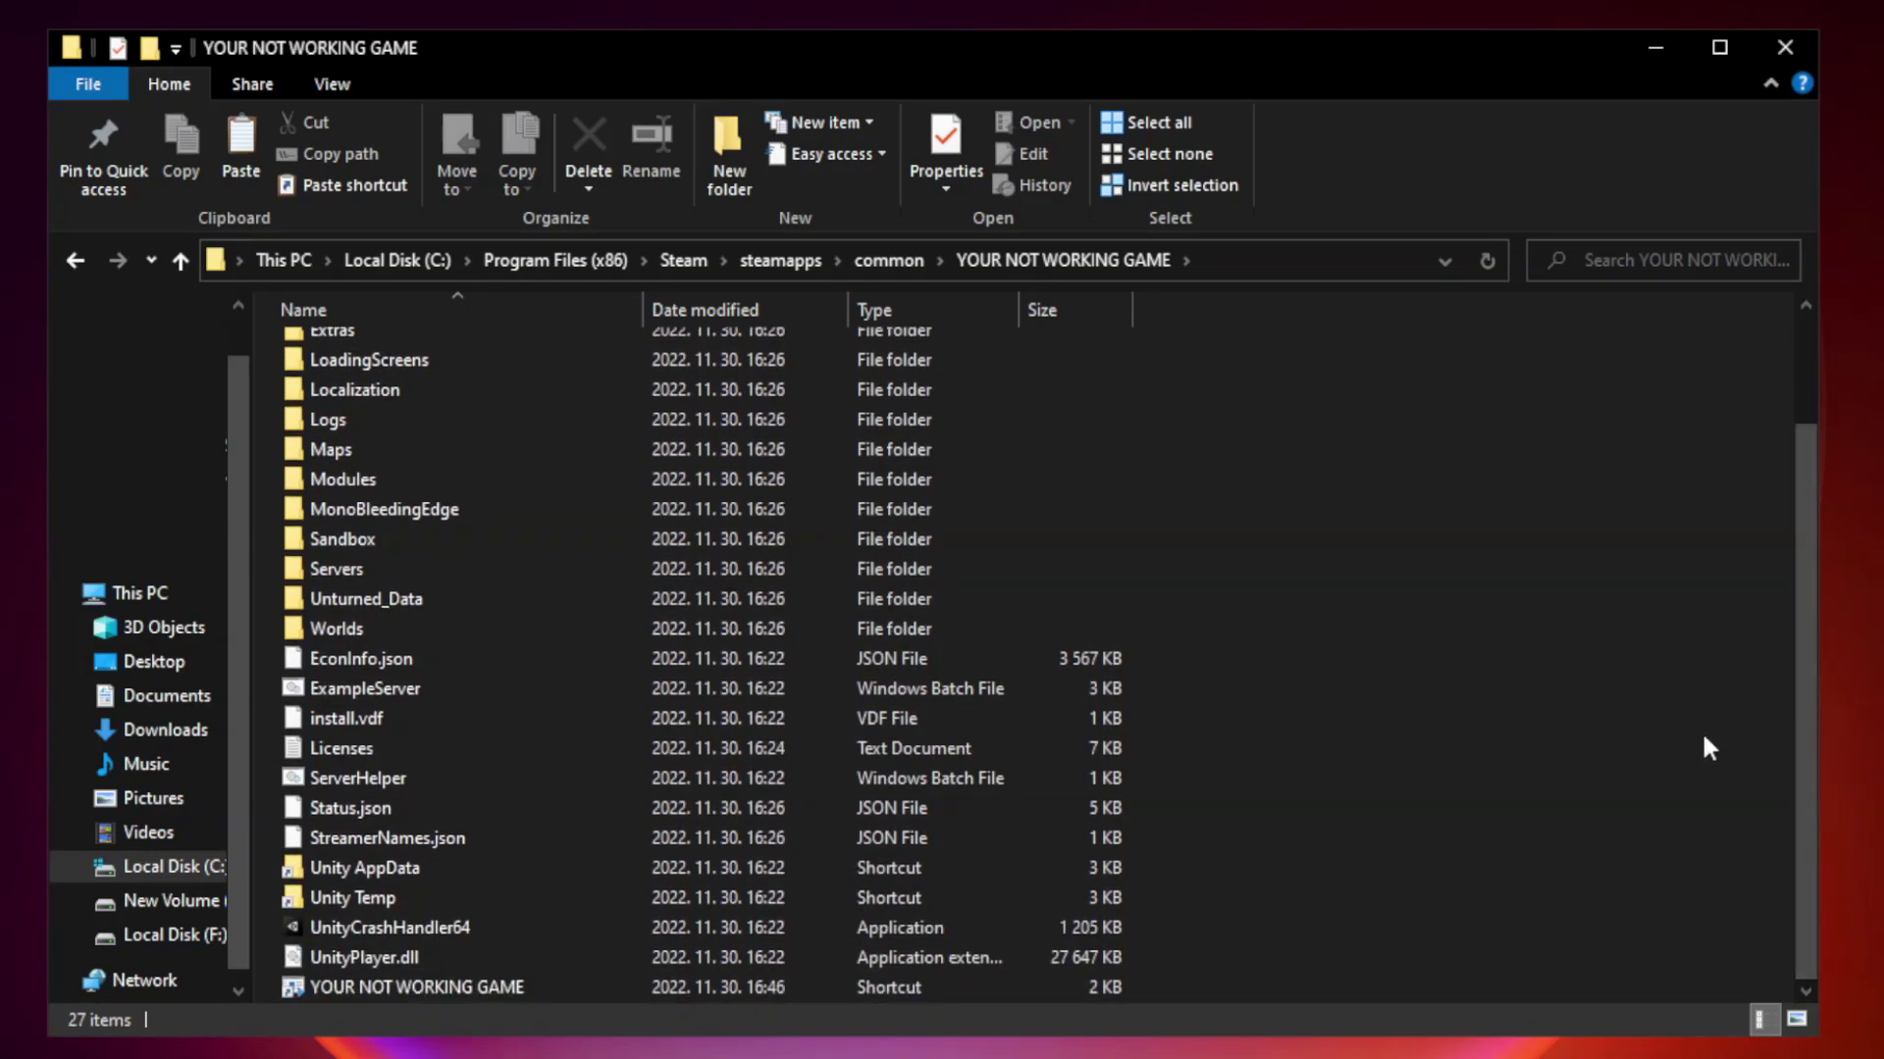
pyautogui.click(748, 985)
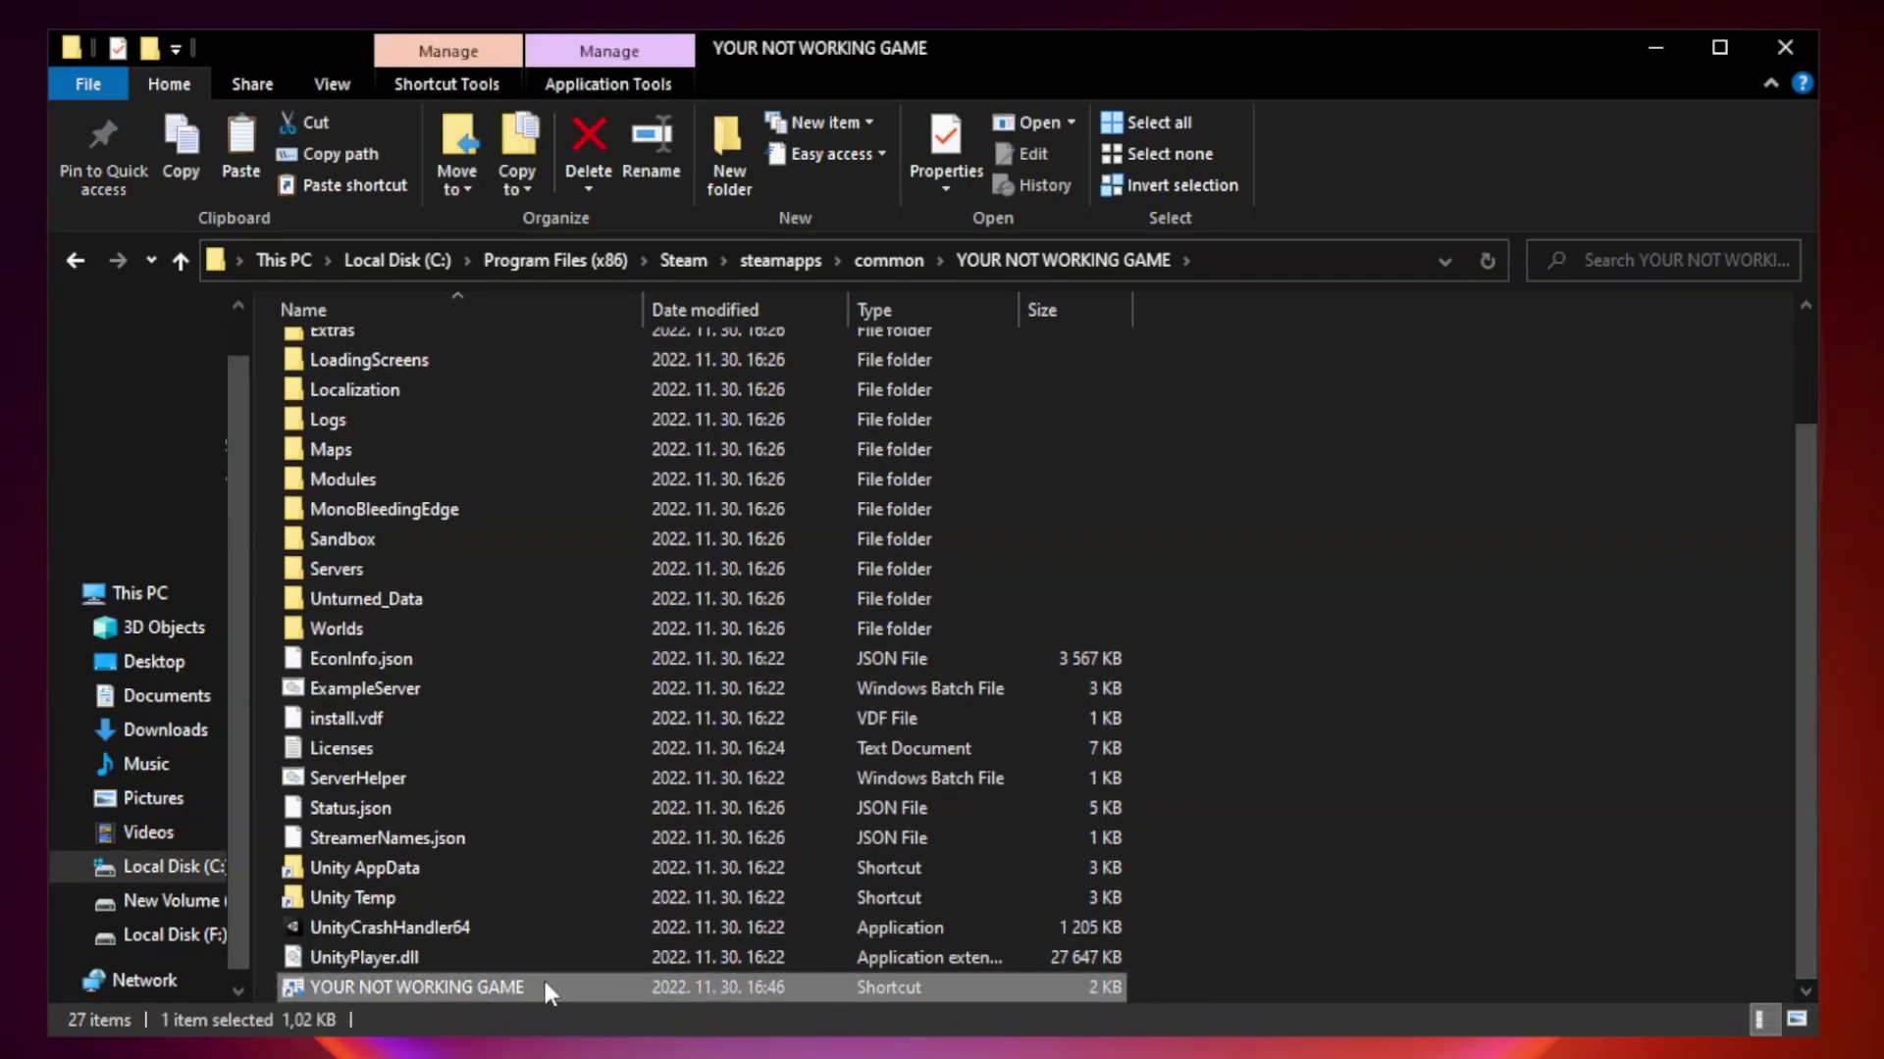
pyautogui.rightClick(638, 985)
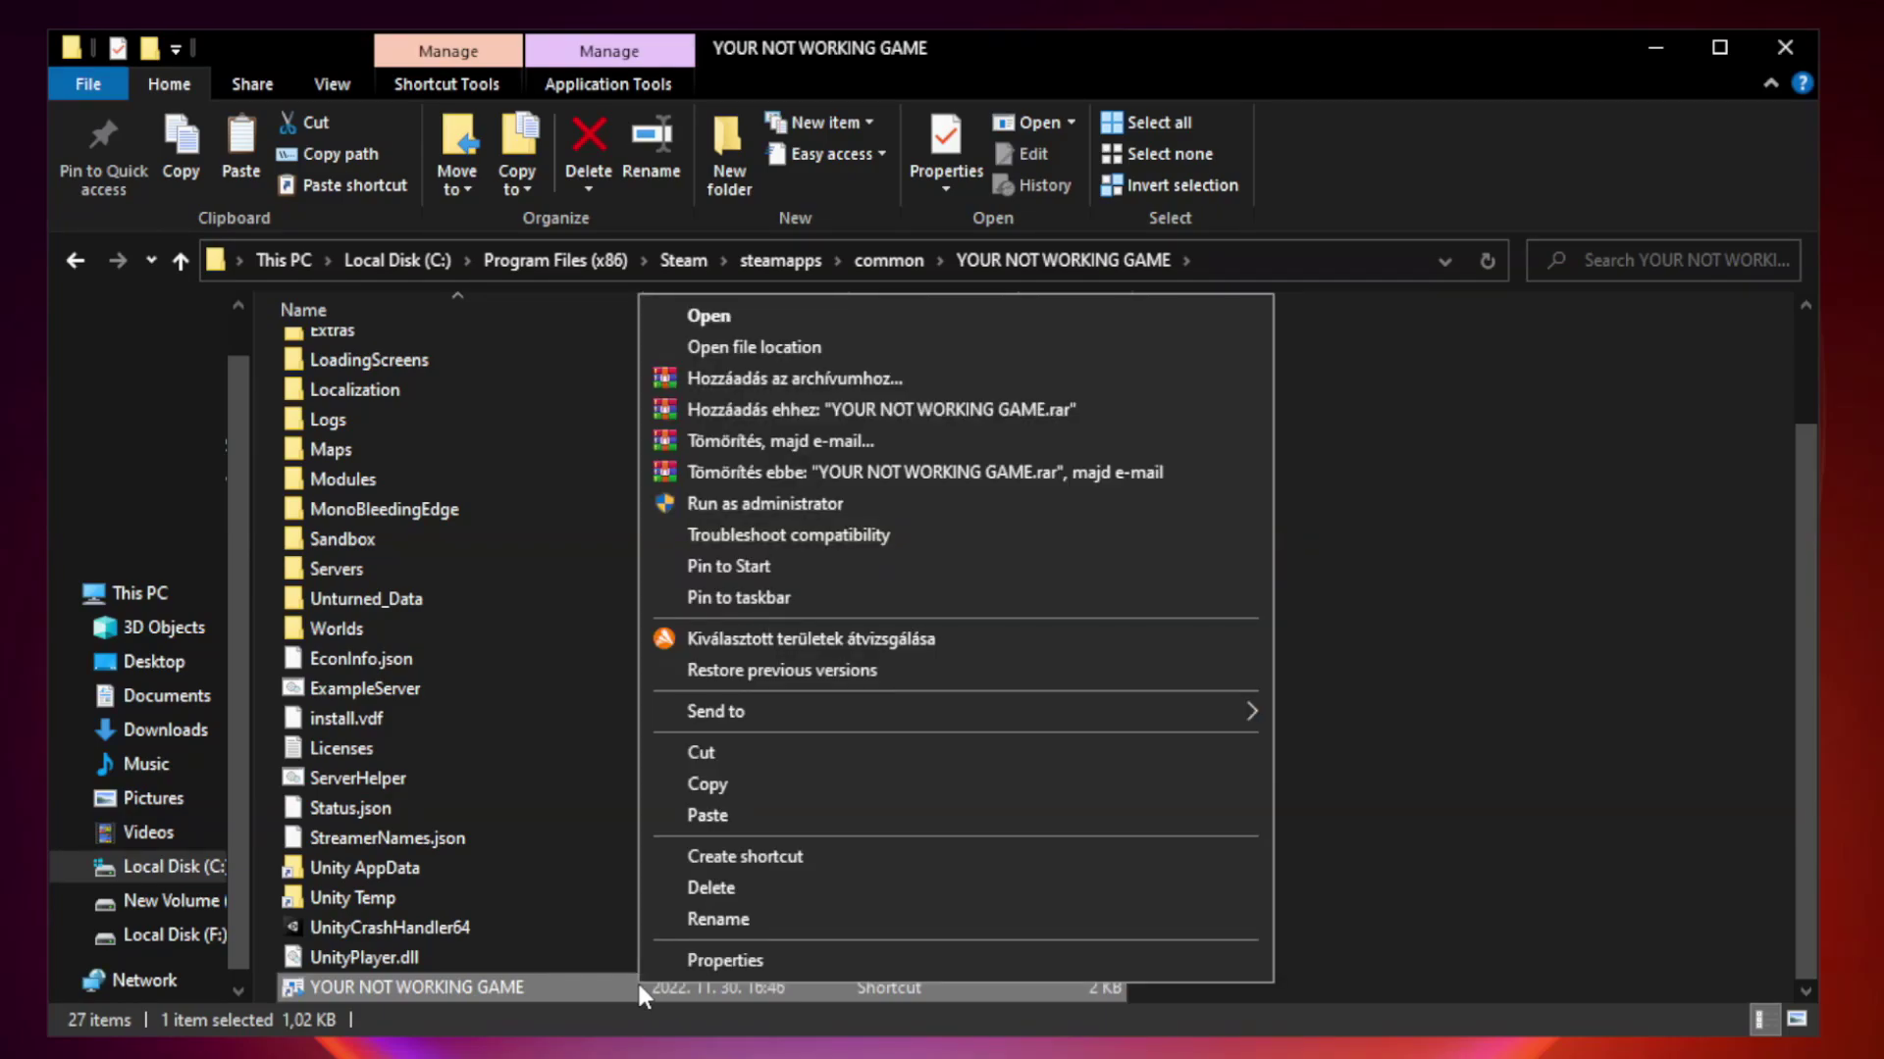
pyautogui.click(949, 959)
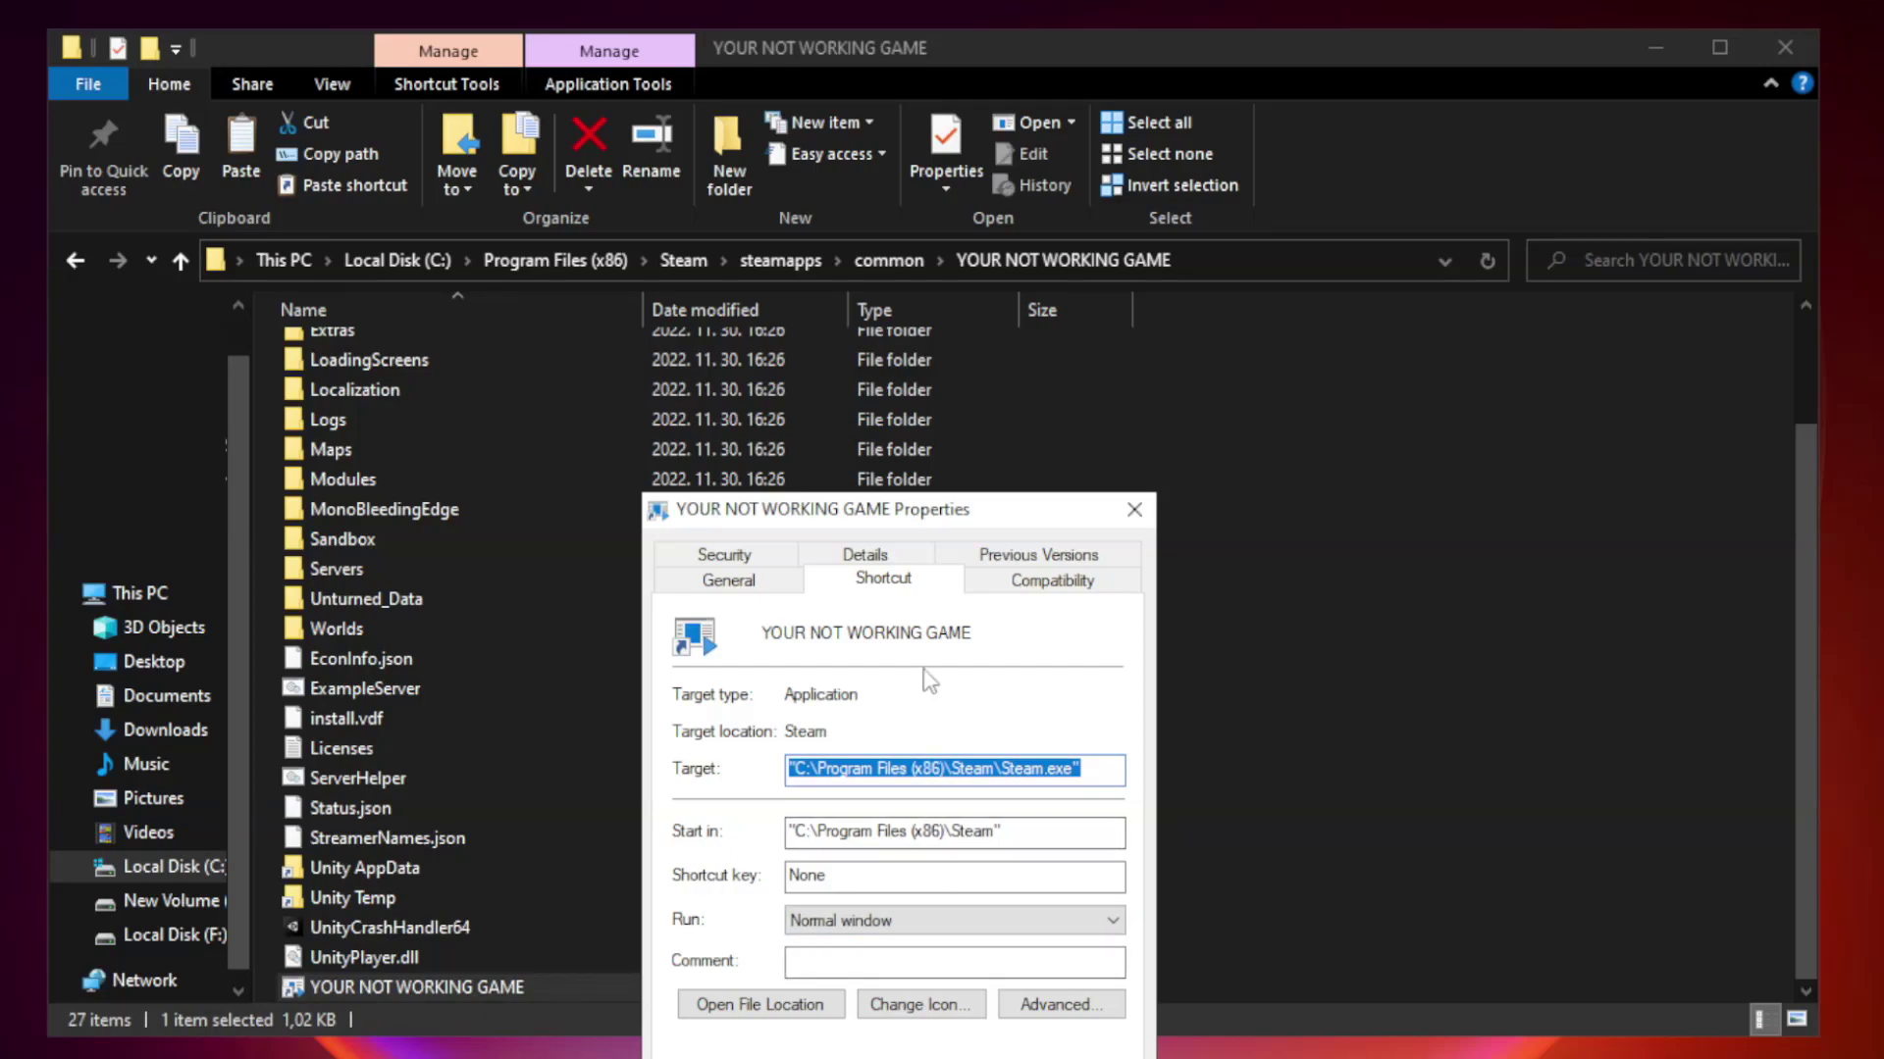
pyautogui.moveTo(933, 518); pyautogui.dragTo(935, 212)
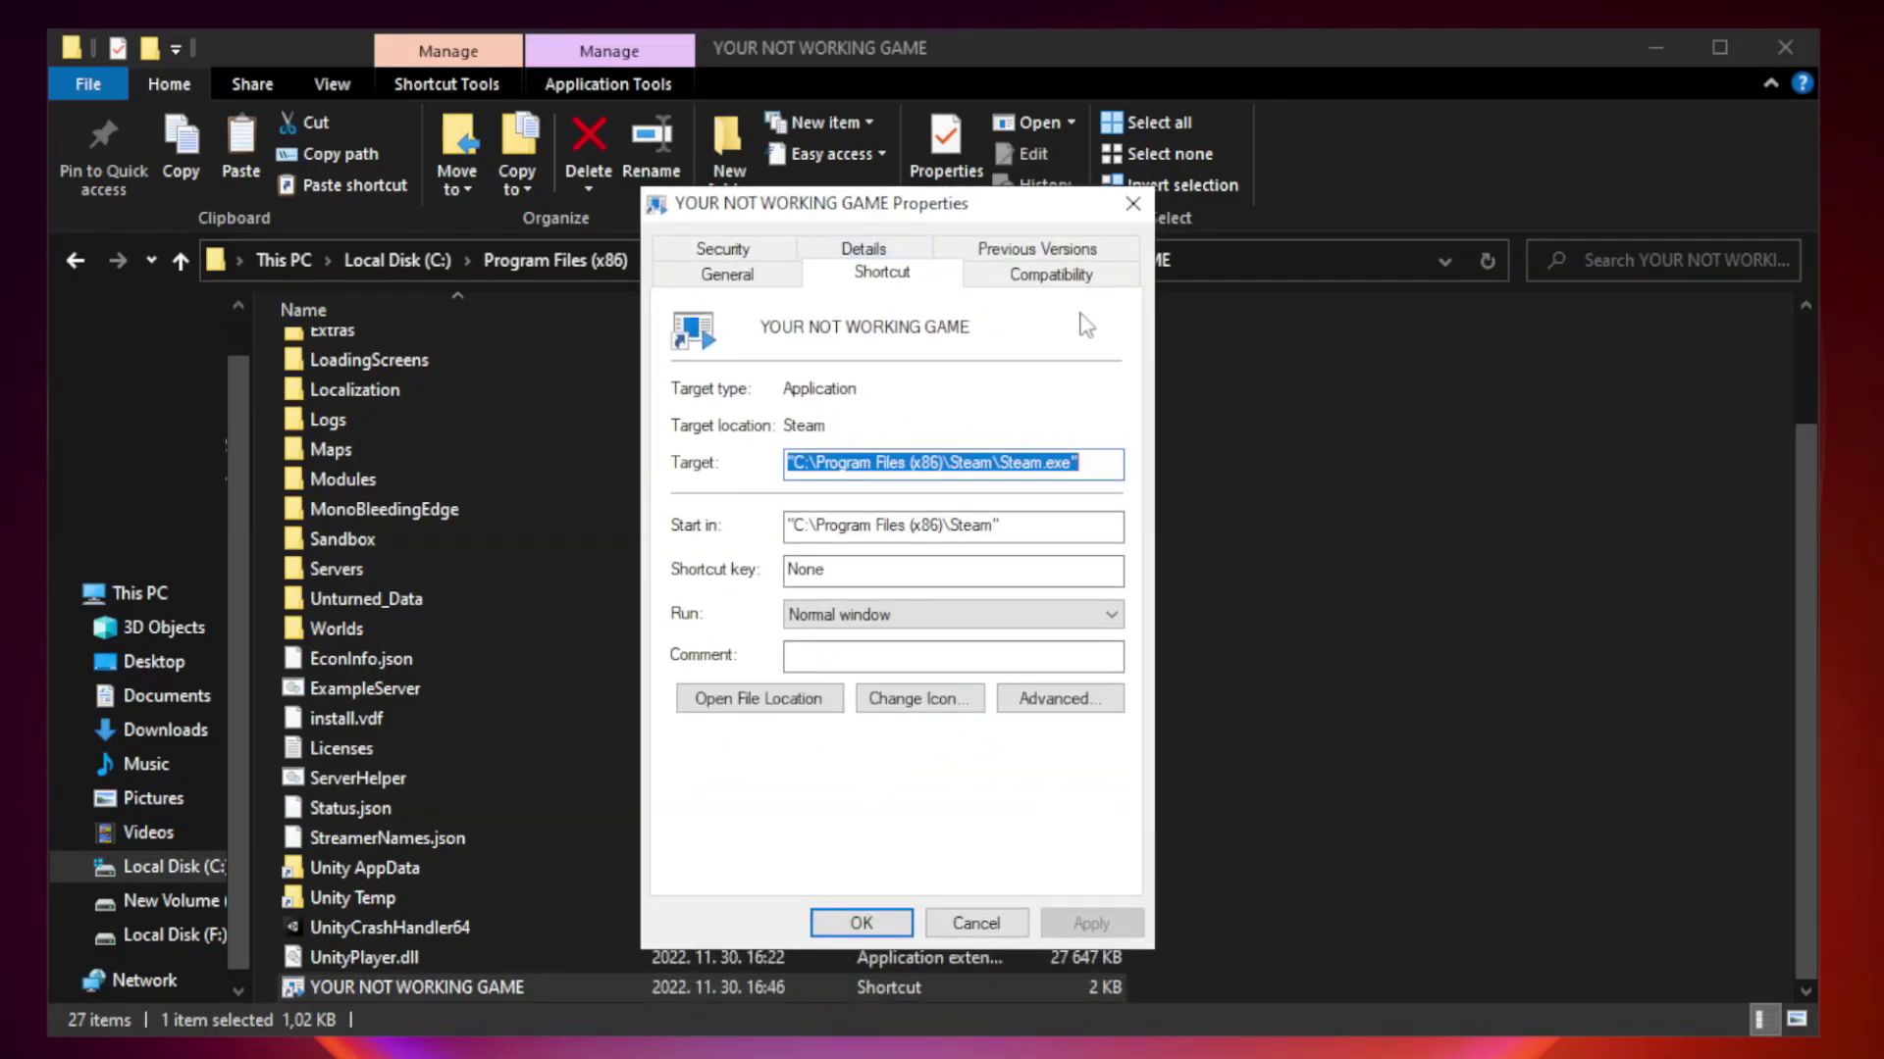
# - Set the shortcut to Windows 8 compatibility, run as administrator, fullscreen optimizations disabled, and apply
pyautogui.click(1048, 277)
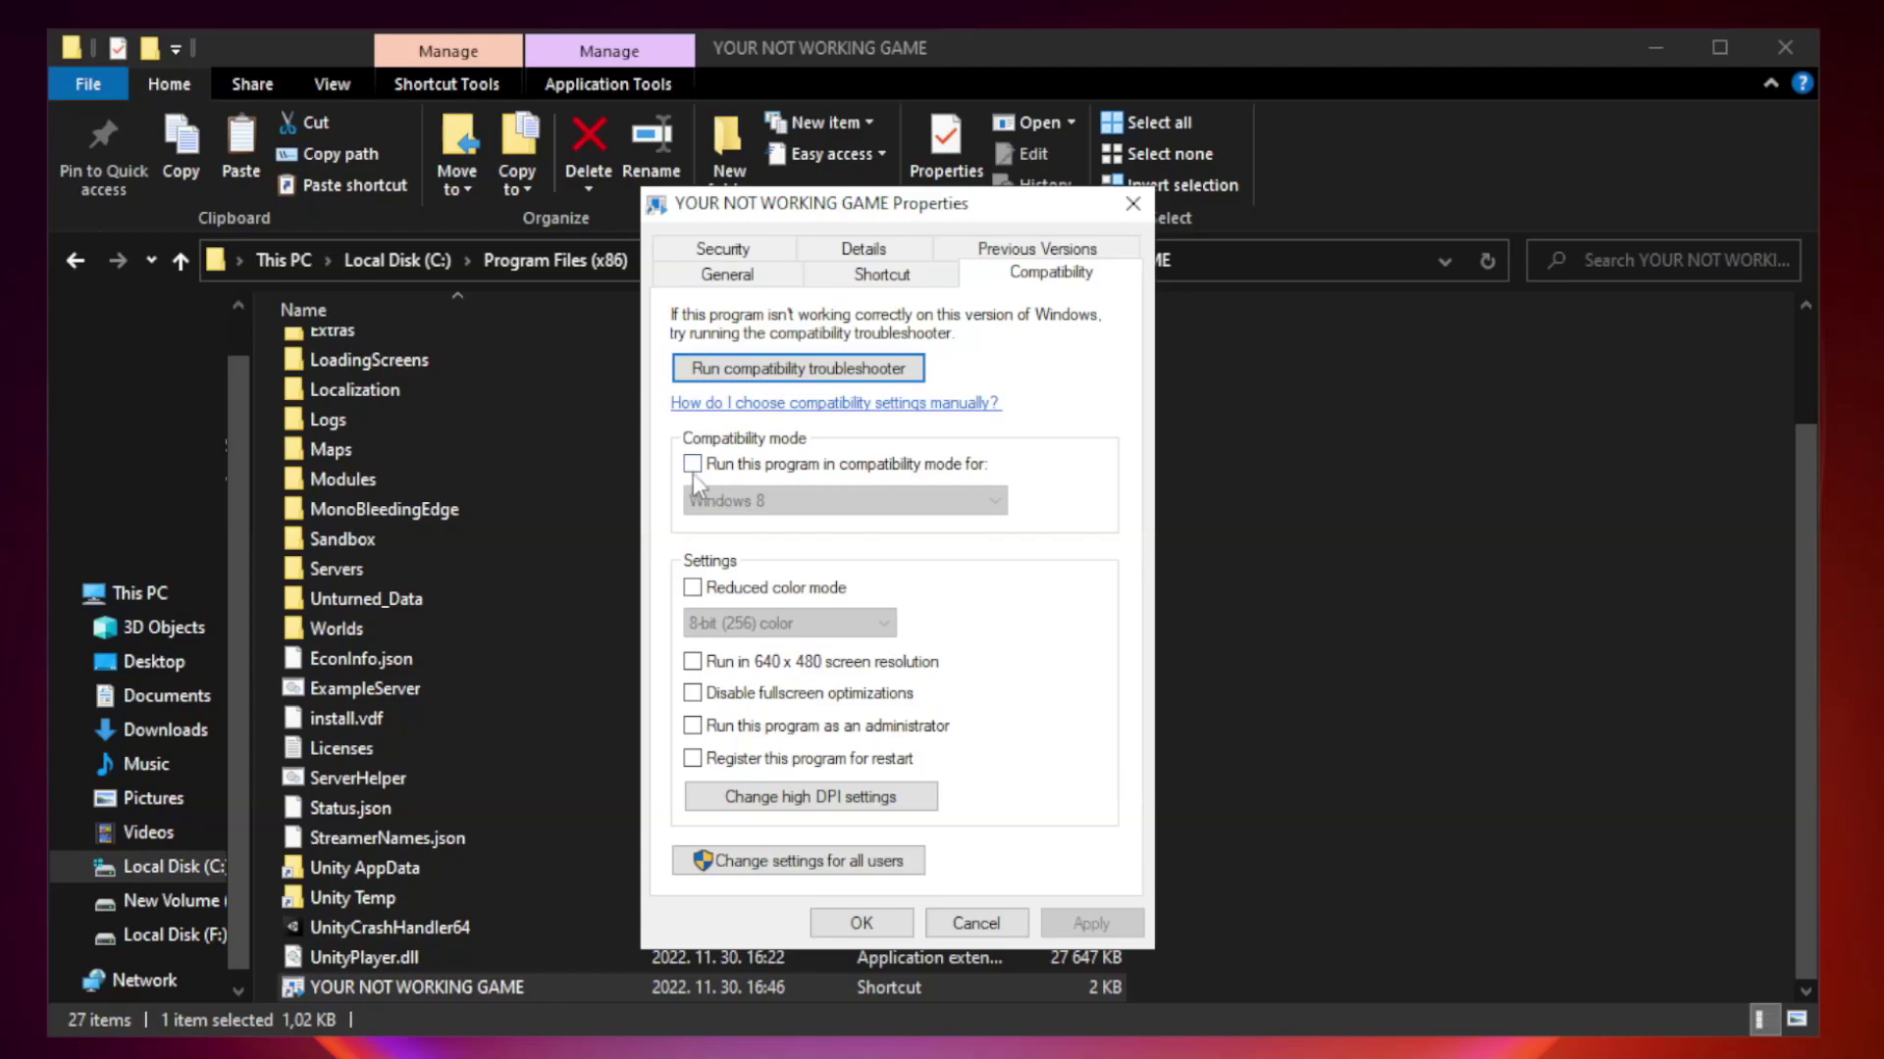
pyautogui.click(749, 467)
pyautogui.click(846, 501)
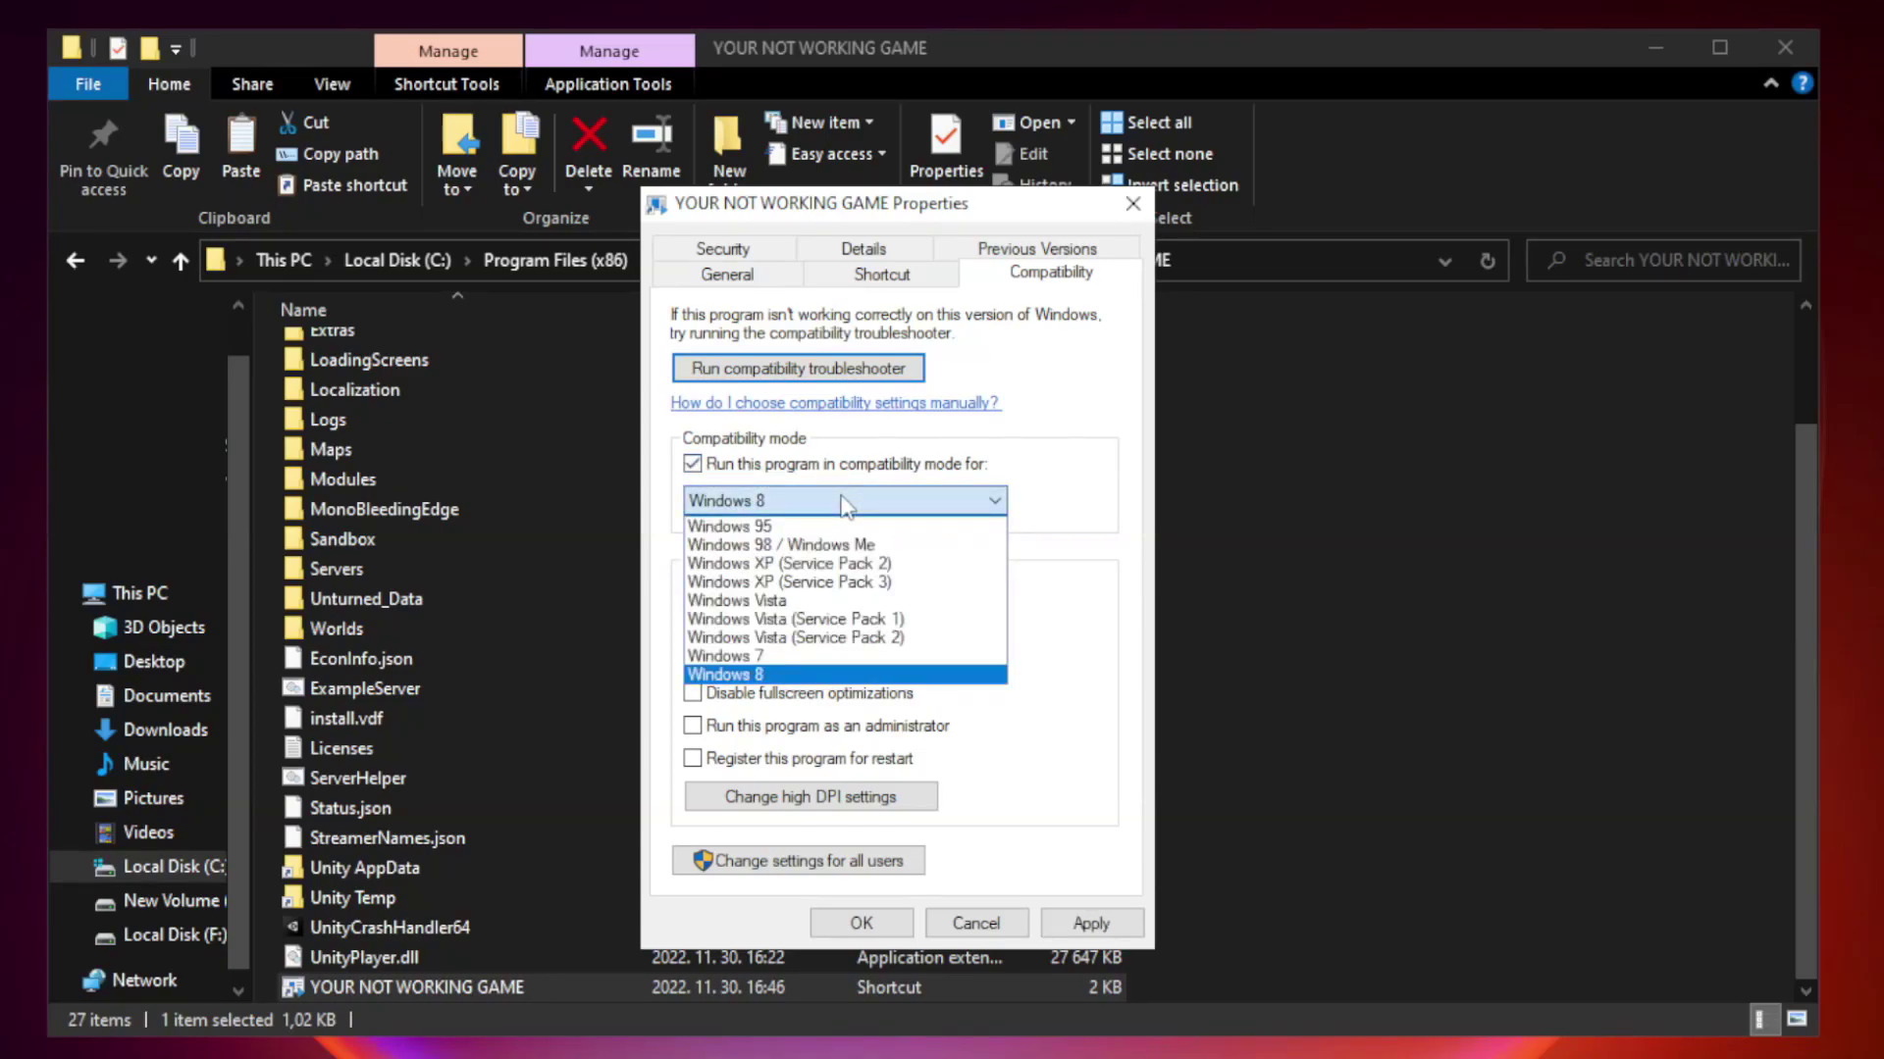
pyautogui.click(796, 676)
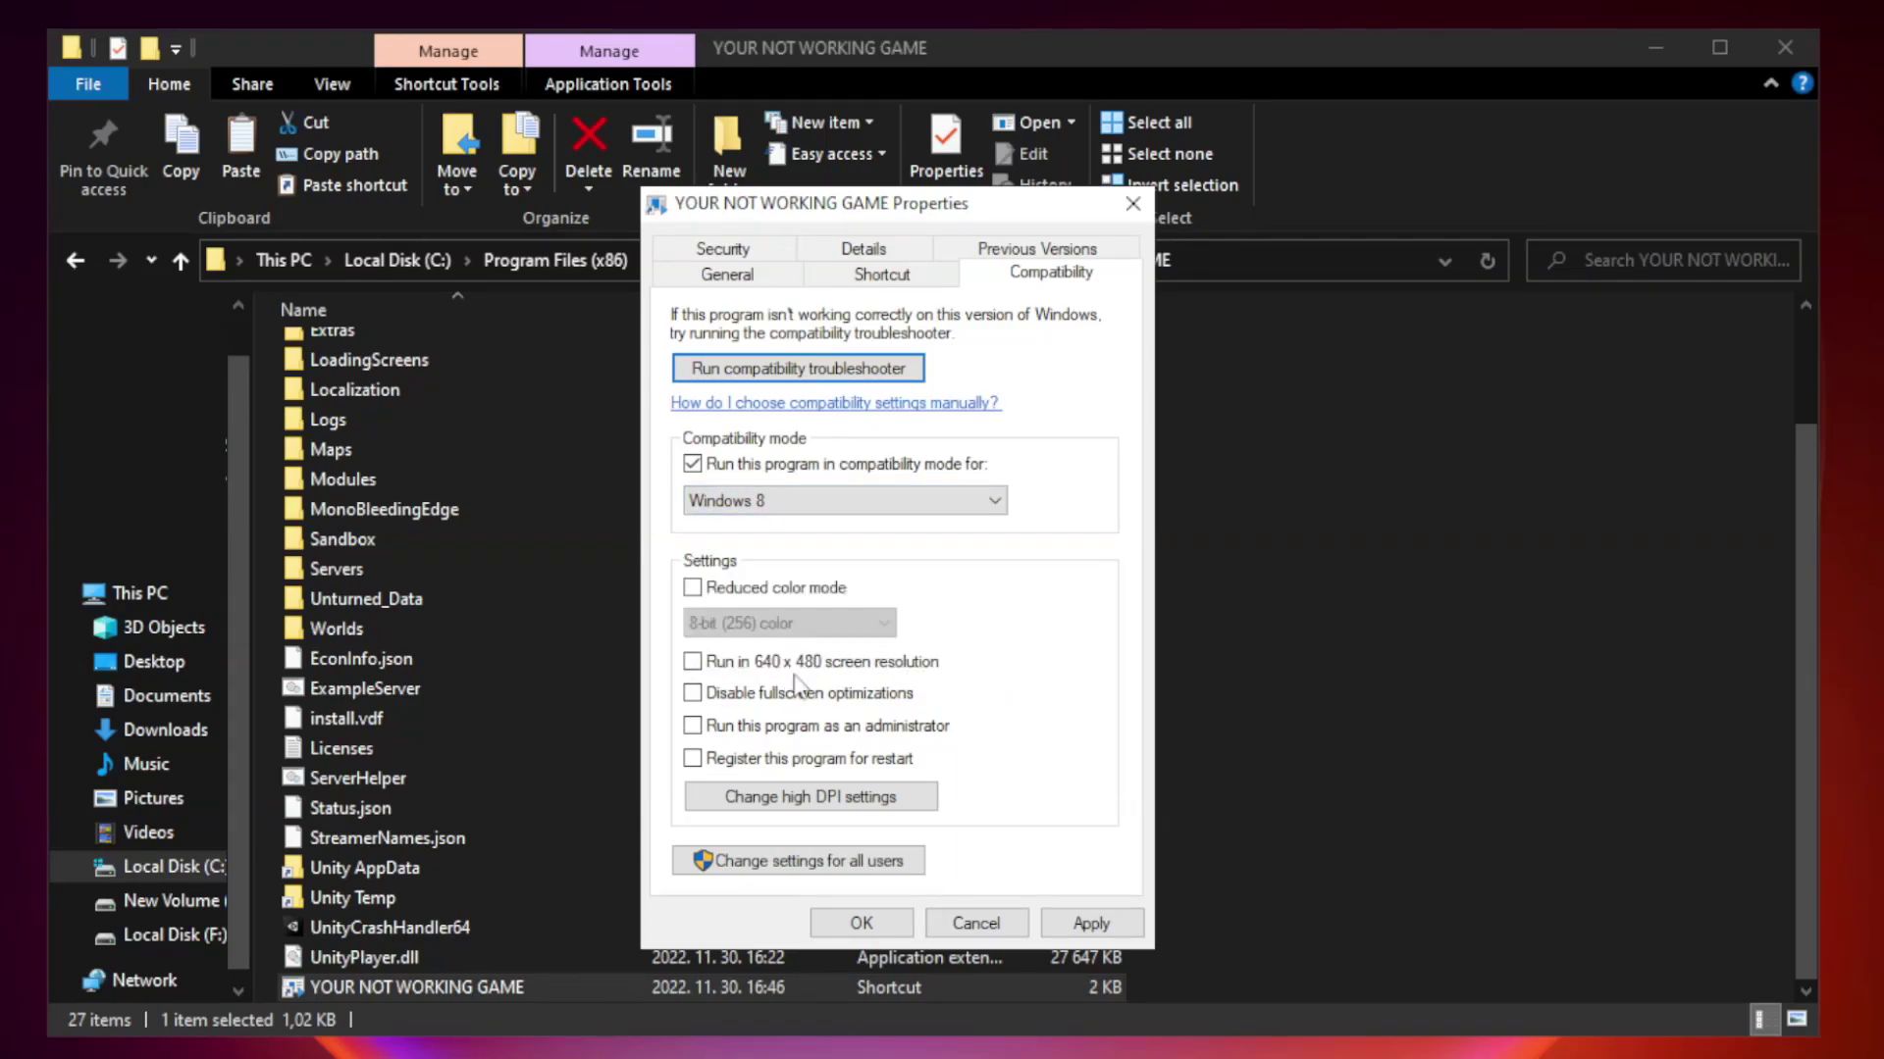
pyautogui.click(736, 696)
pyautogui.click(742, 734)
pyautogui.click(1085, 927)
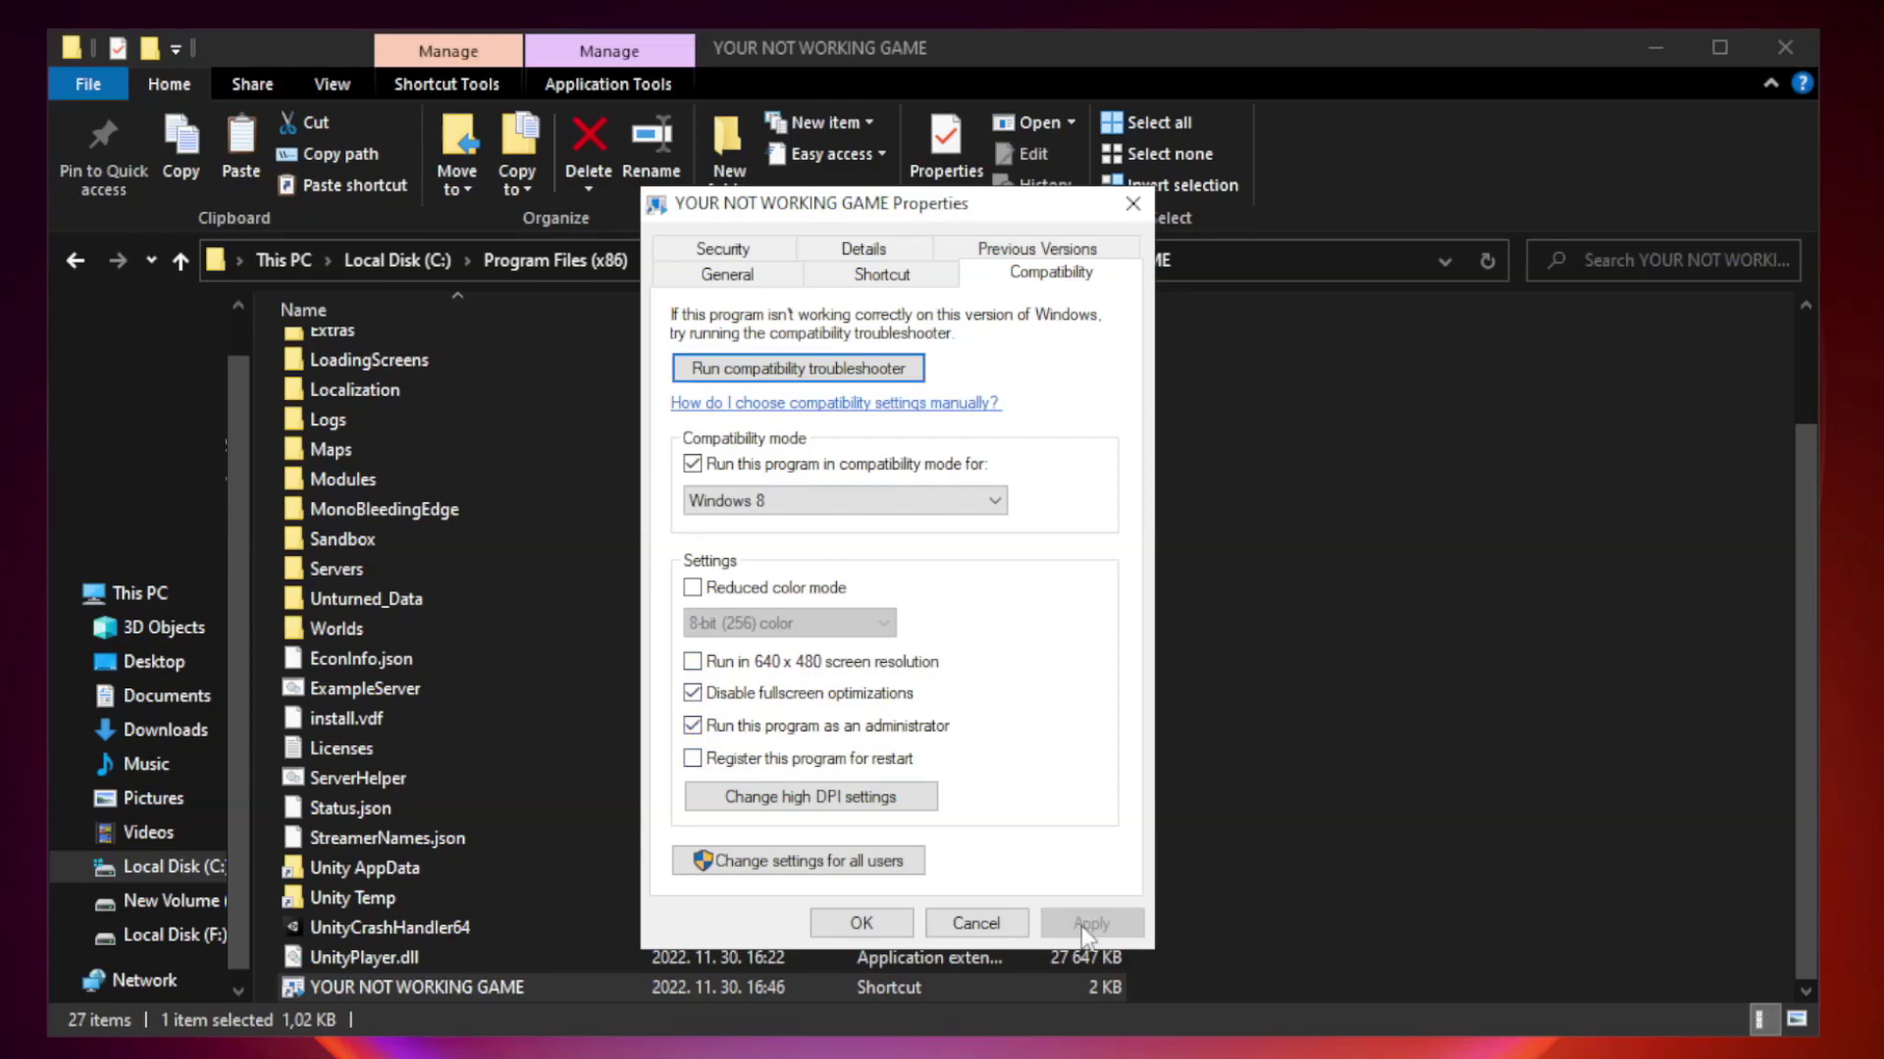
pyautogui.click(860, 925)
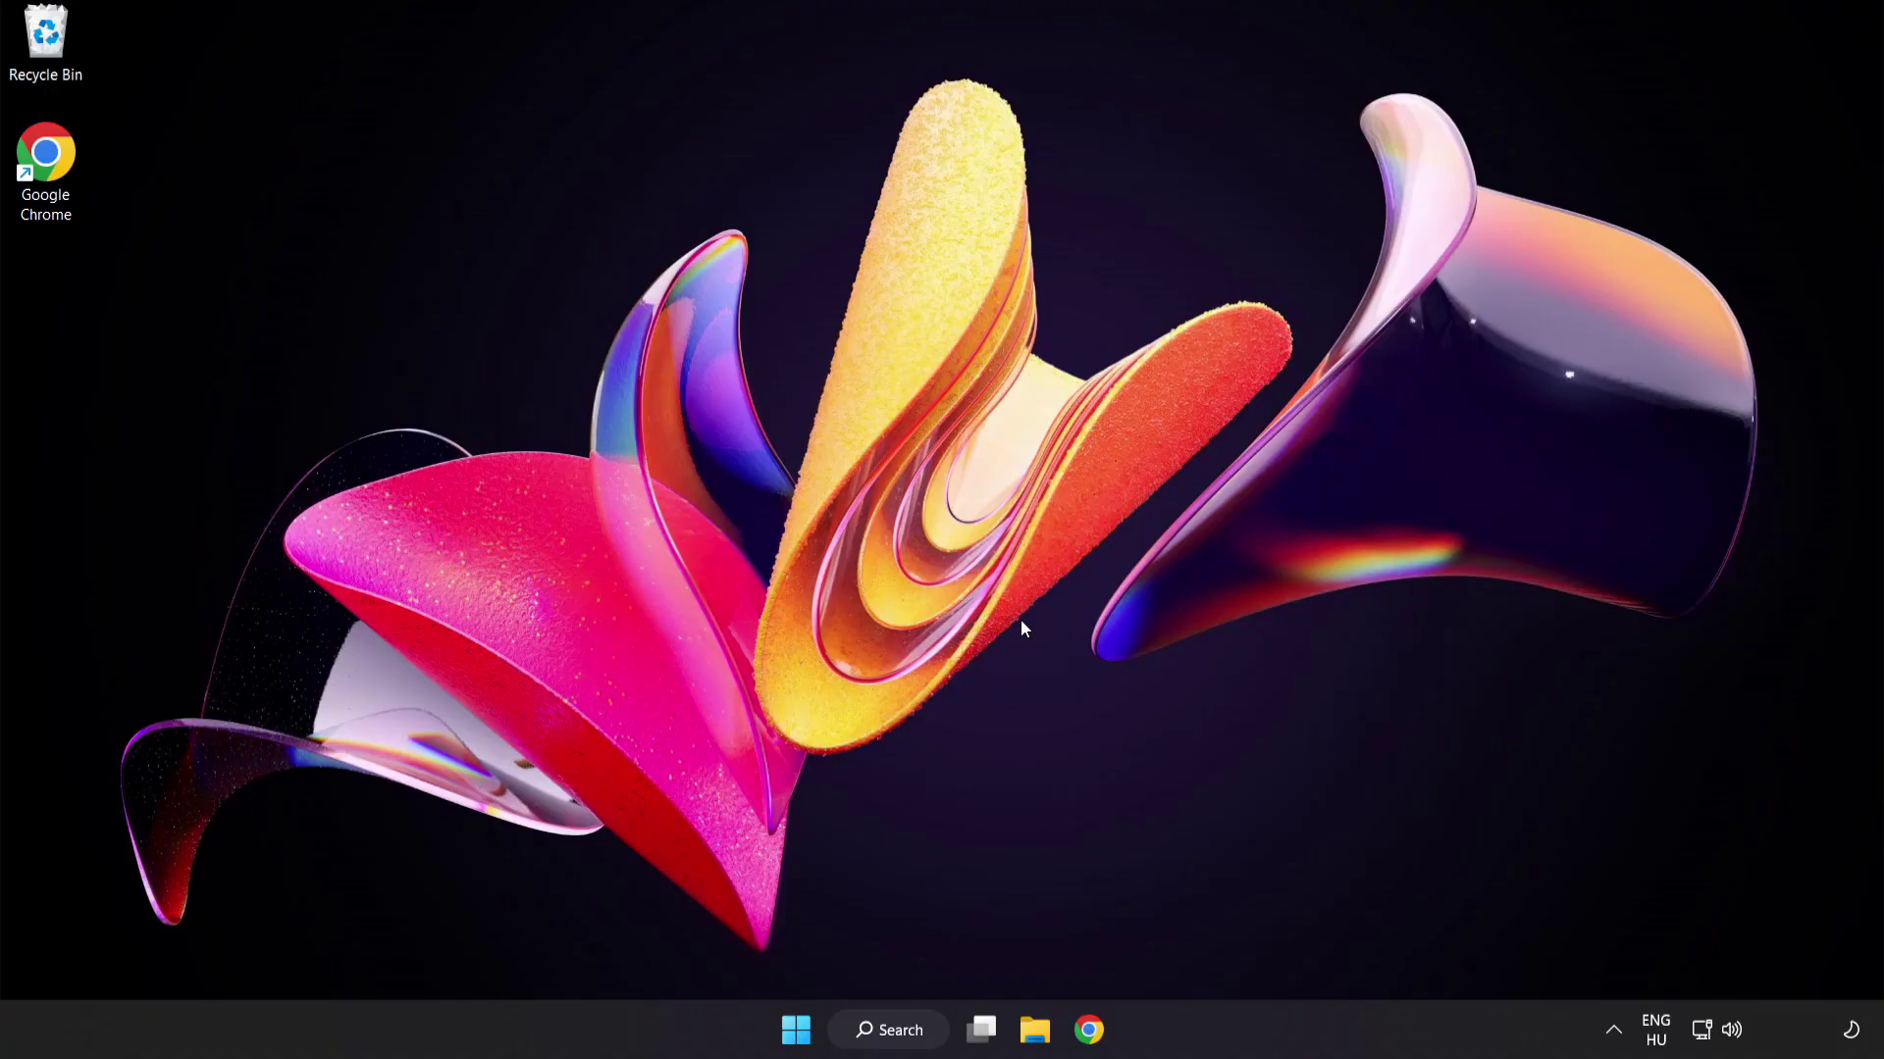
# - Open Task Manager from the Start right-click menu on the Startup tab
pyautogui.rightClick(803, 1036)
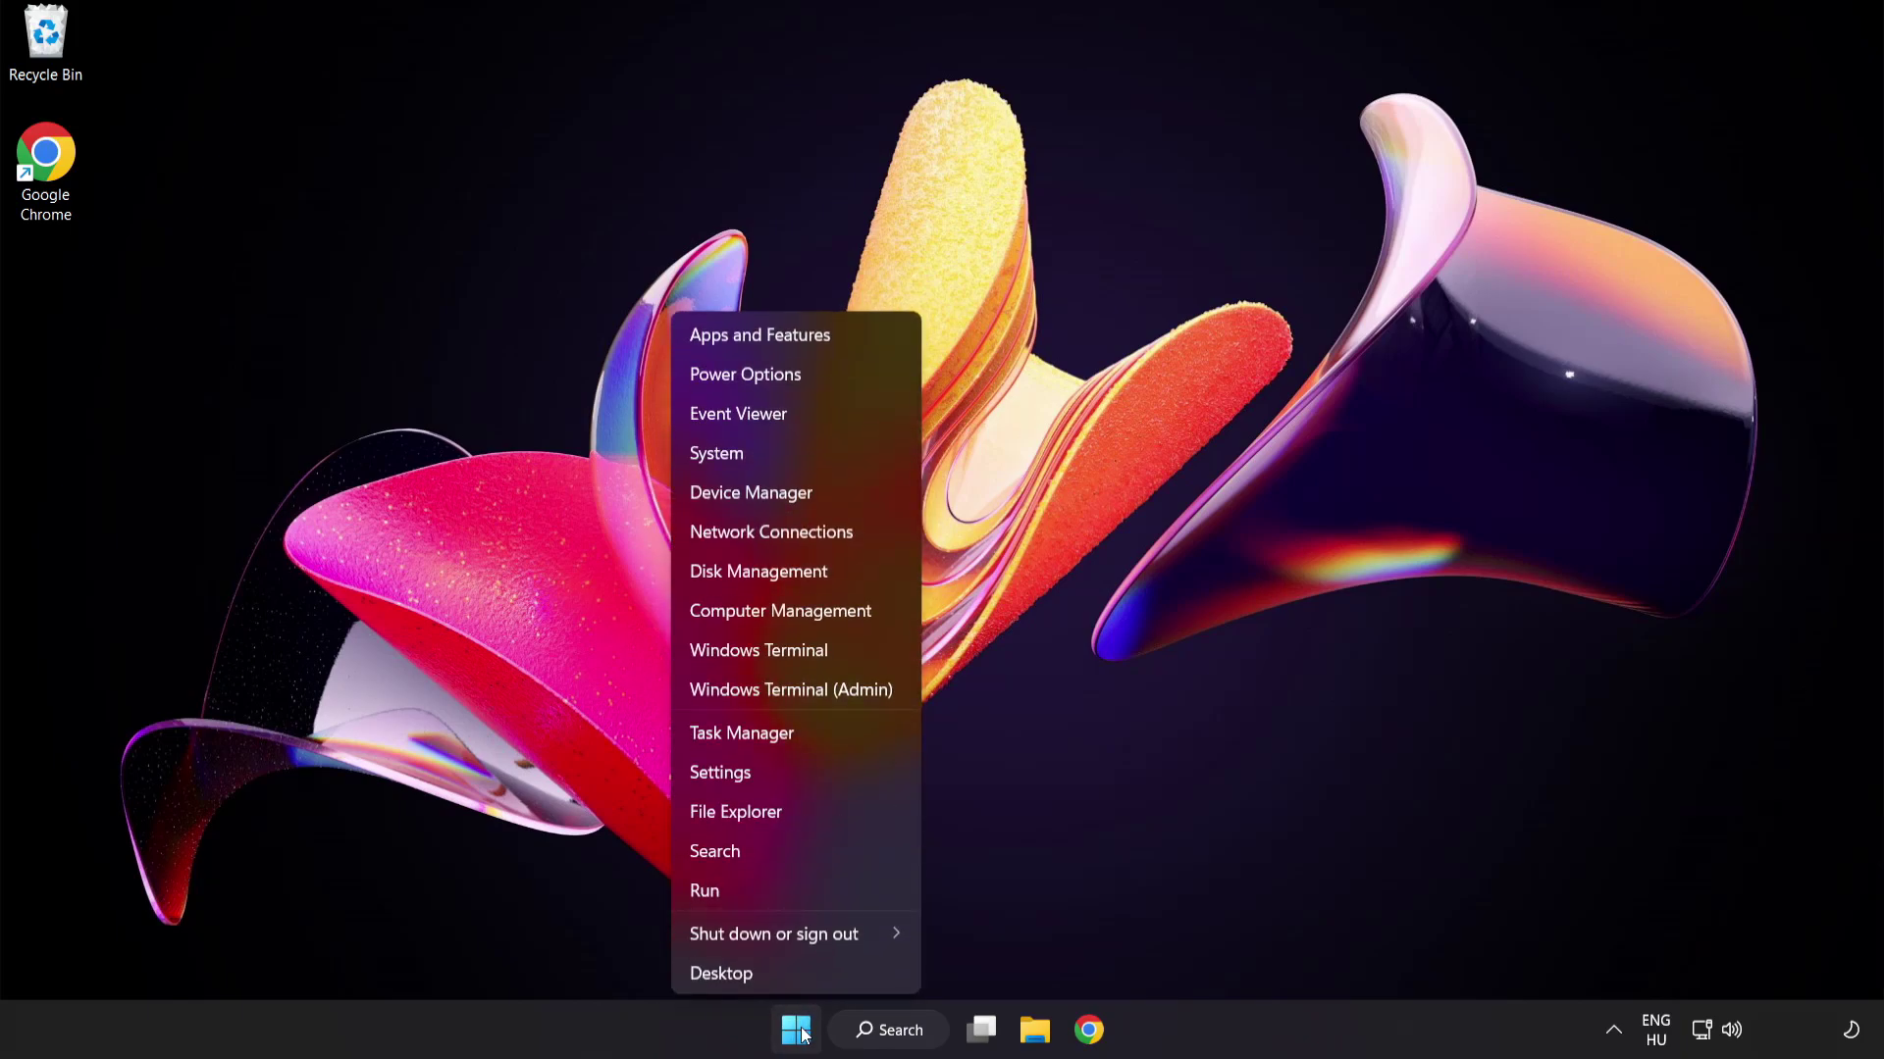
pyautogui.click(815, 734)
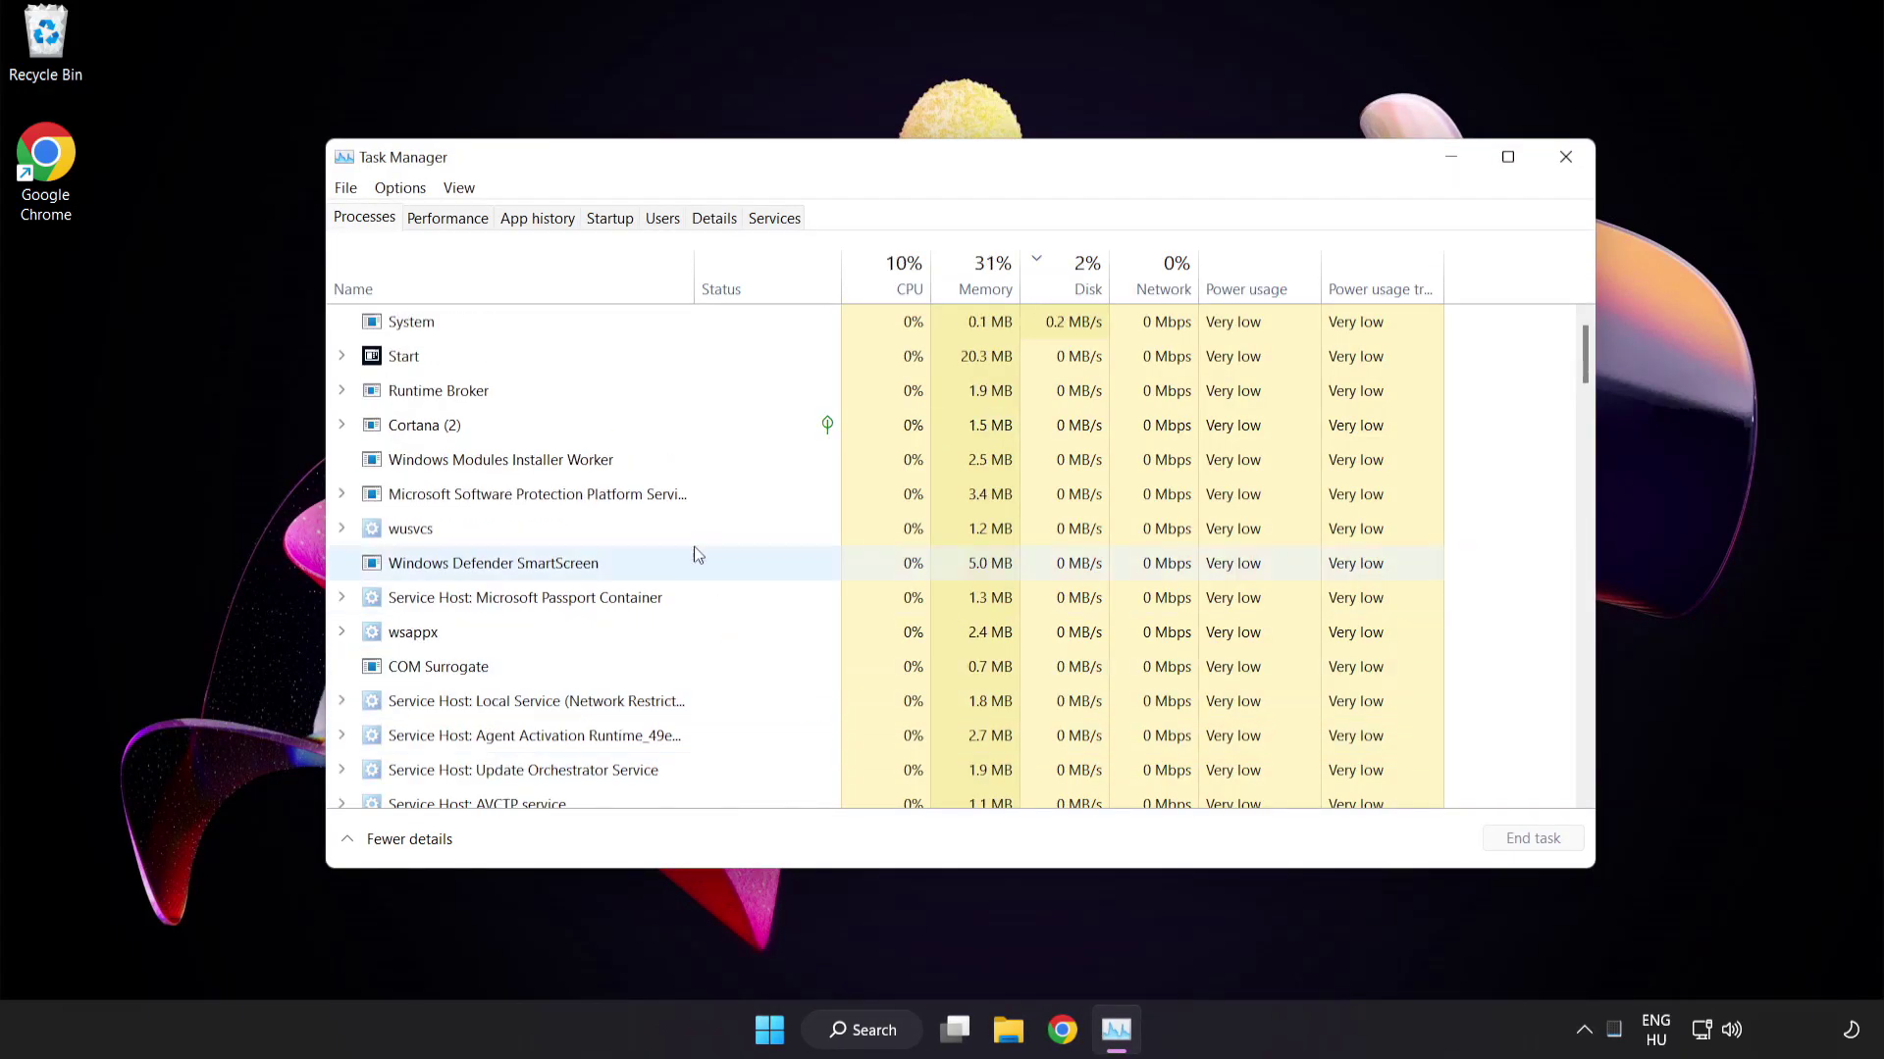
pyautogui.click(622, 221)
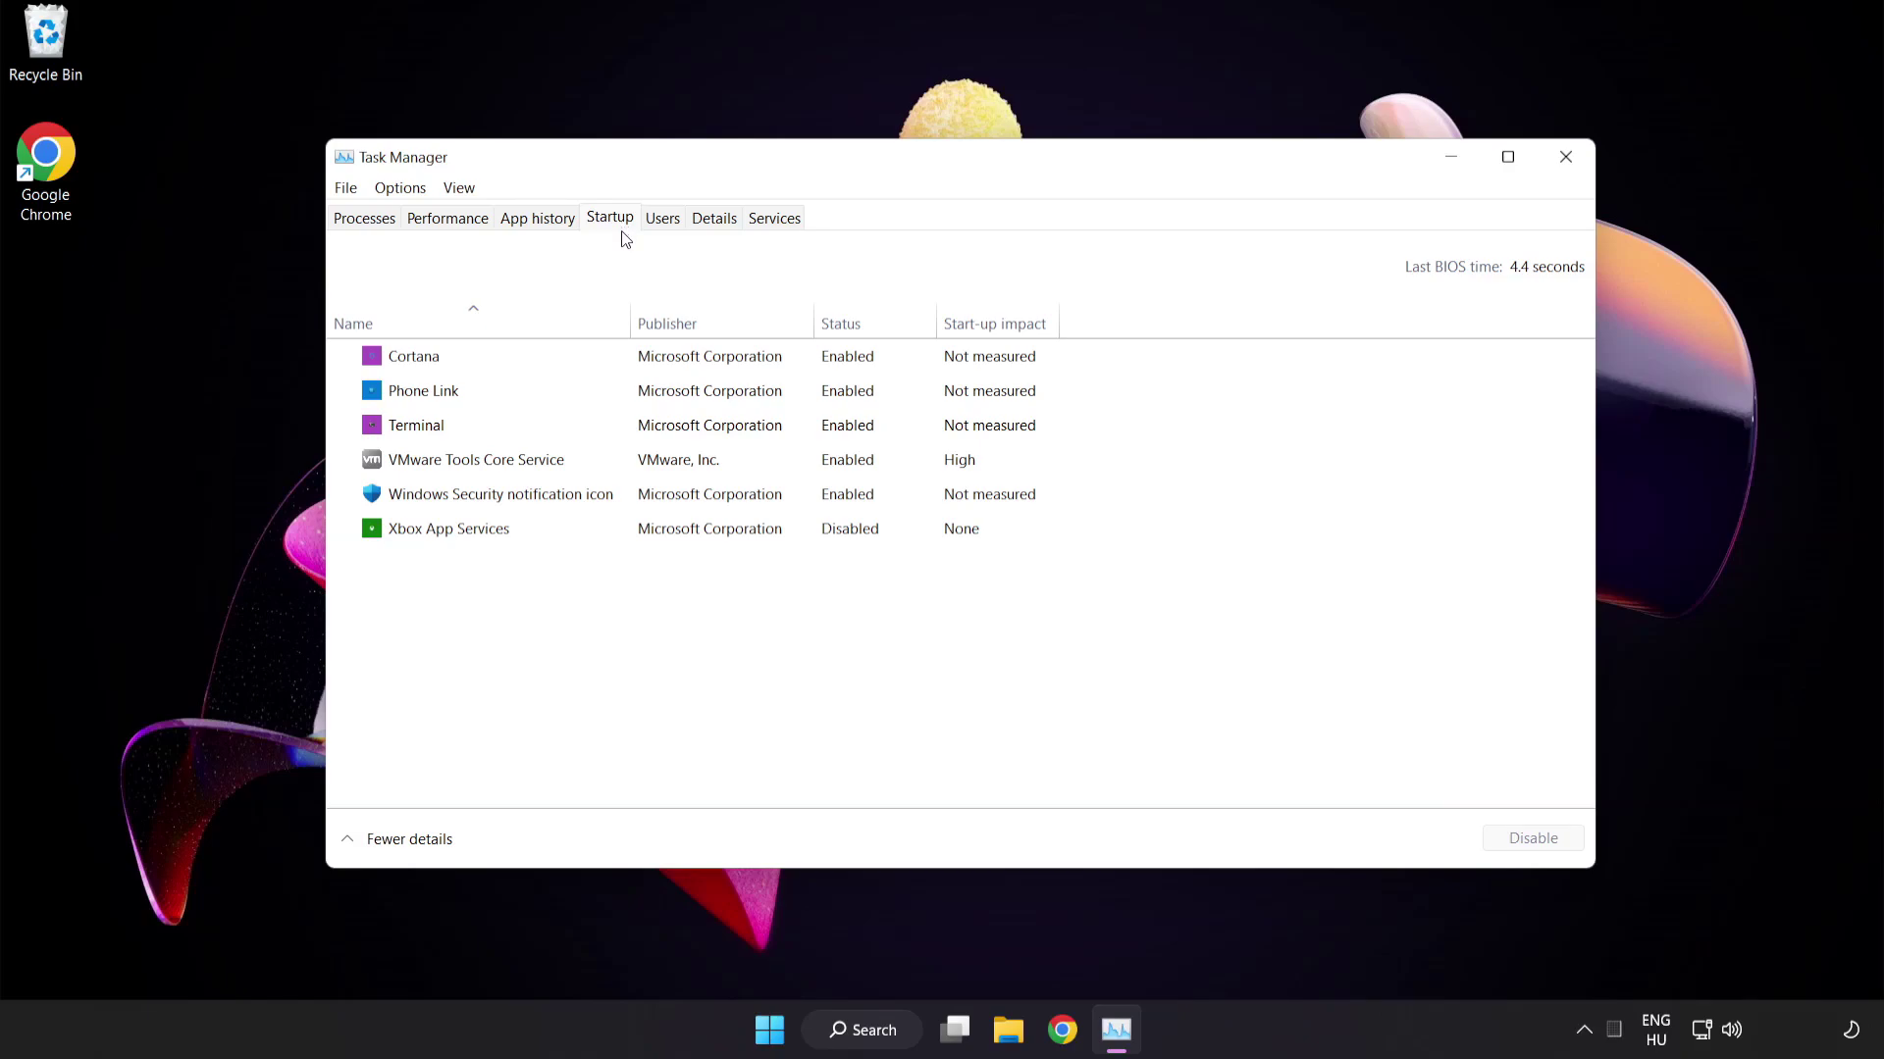
# - Disable Cortana, Phone Link, Terminal and Windows Security notification icon at startup
pyautogui.click(624, 369)
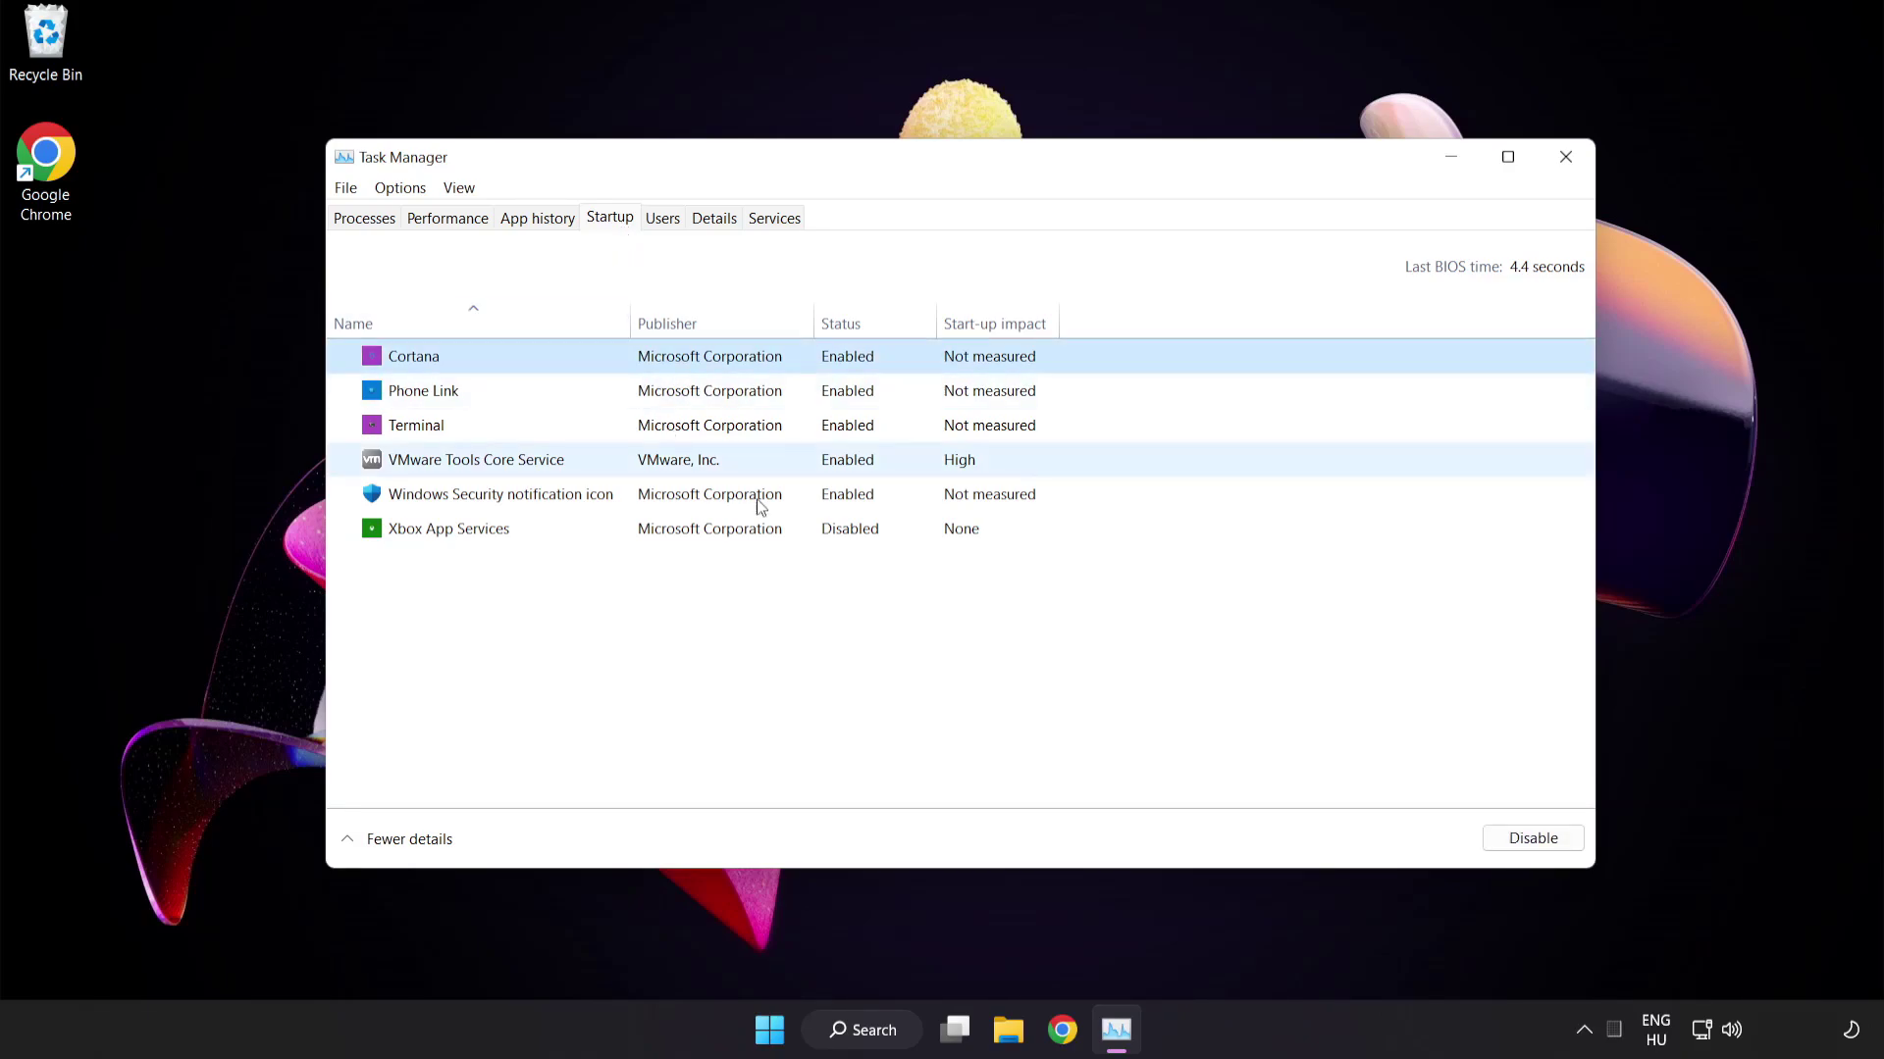
pyautogui.click(1541, 845)
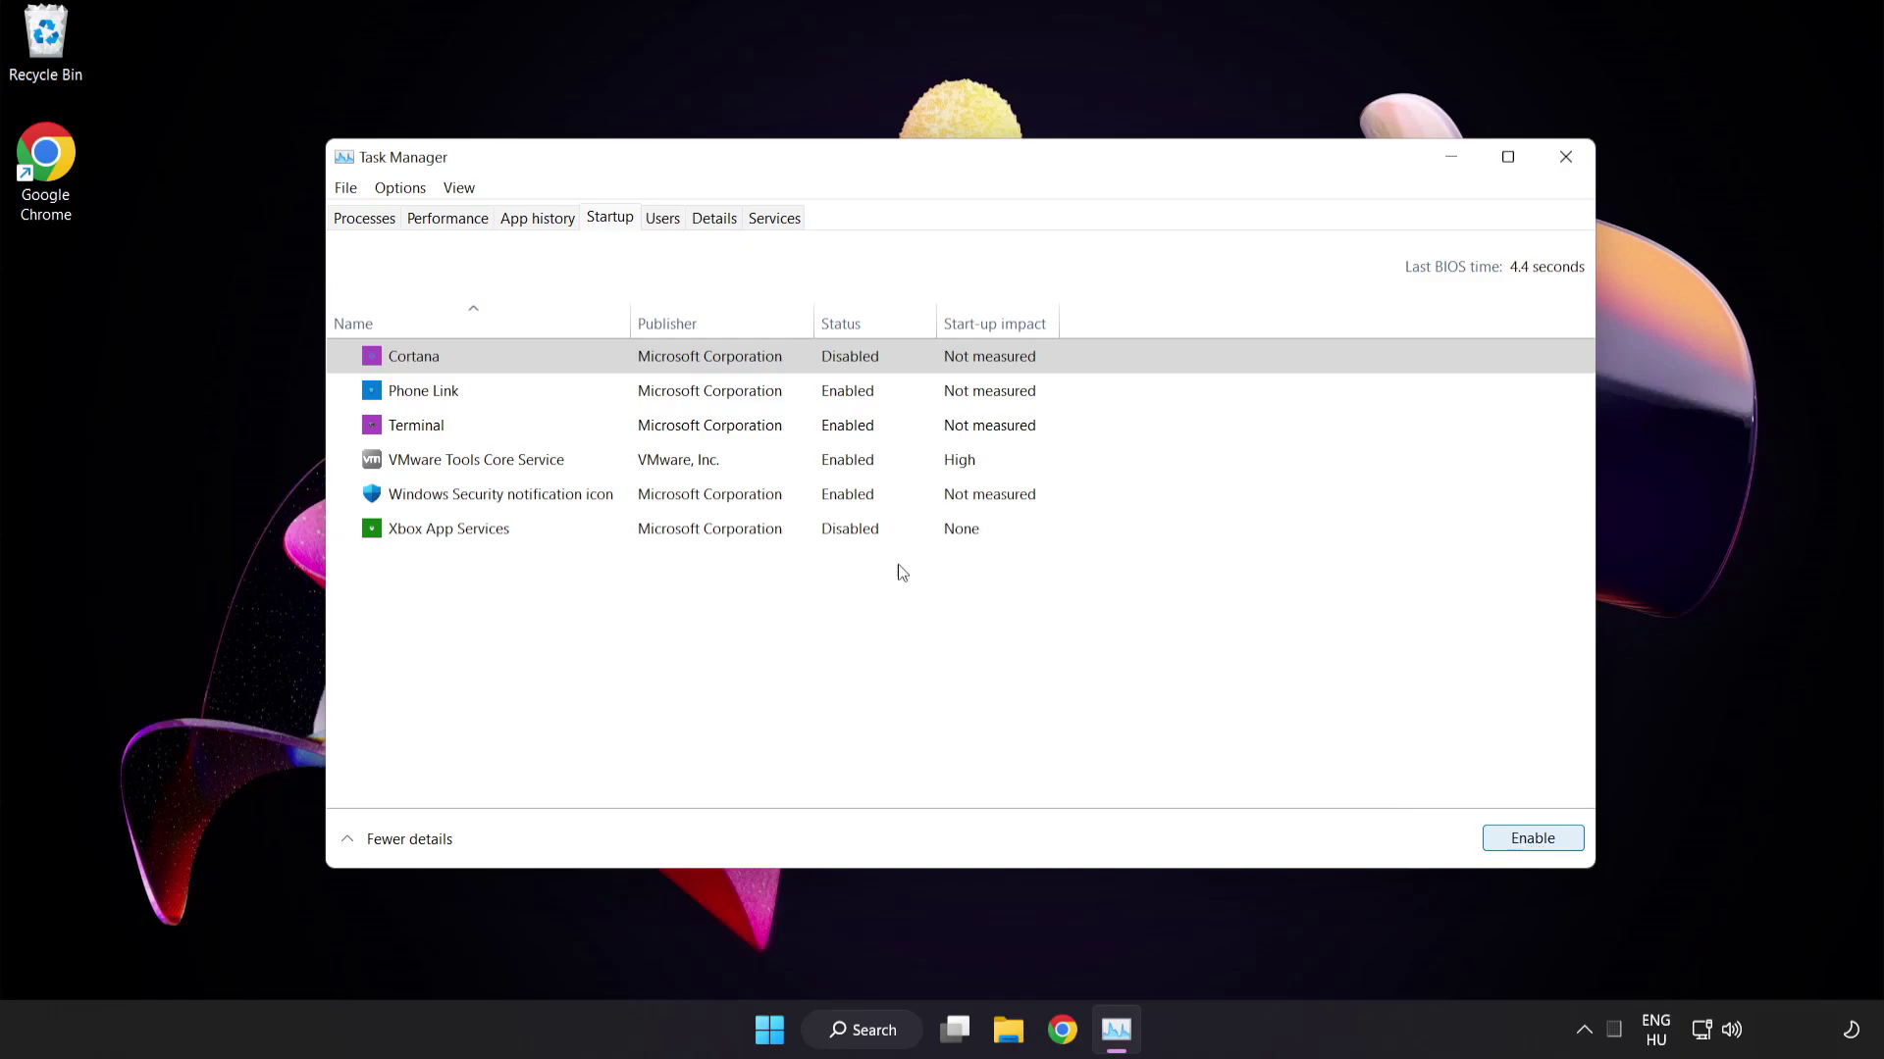
pyautogui.click(582, 389)
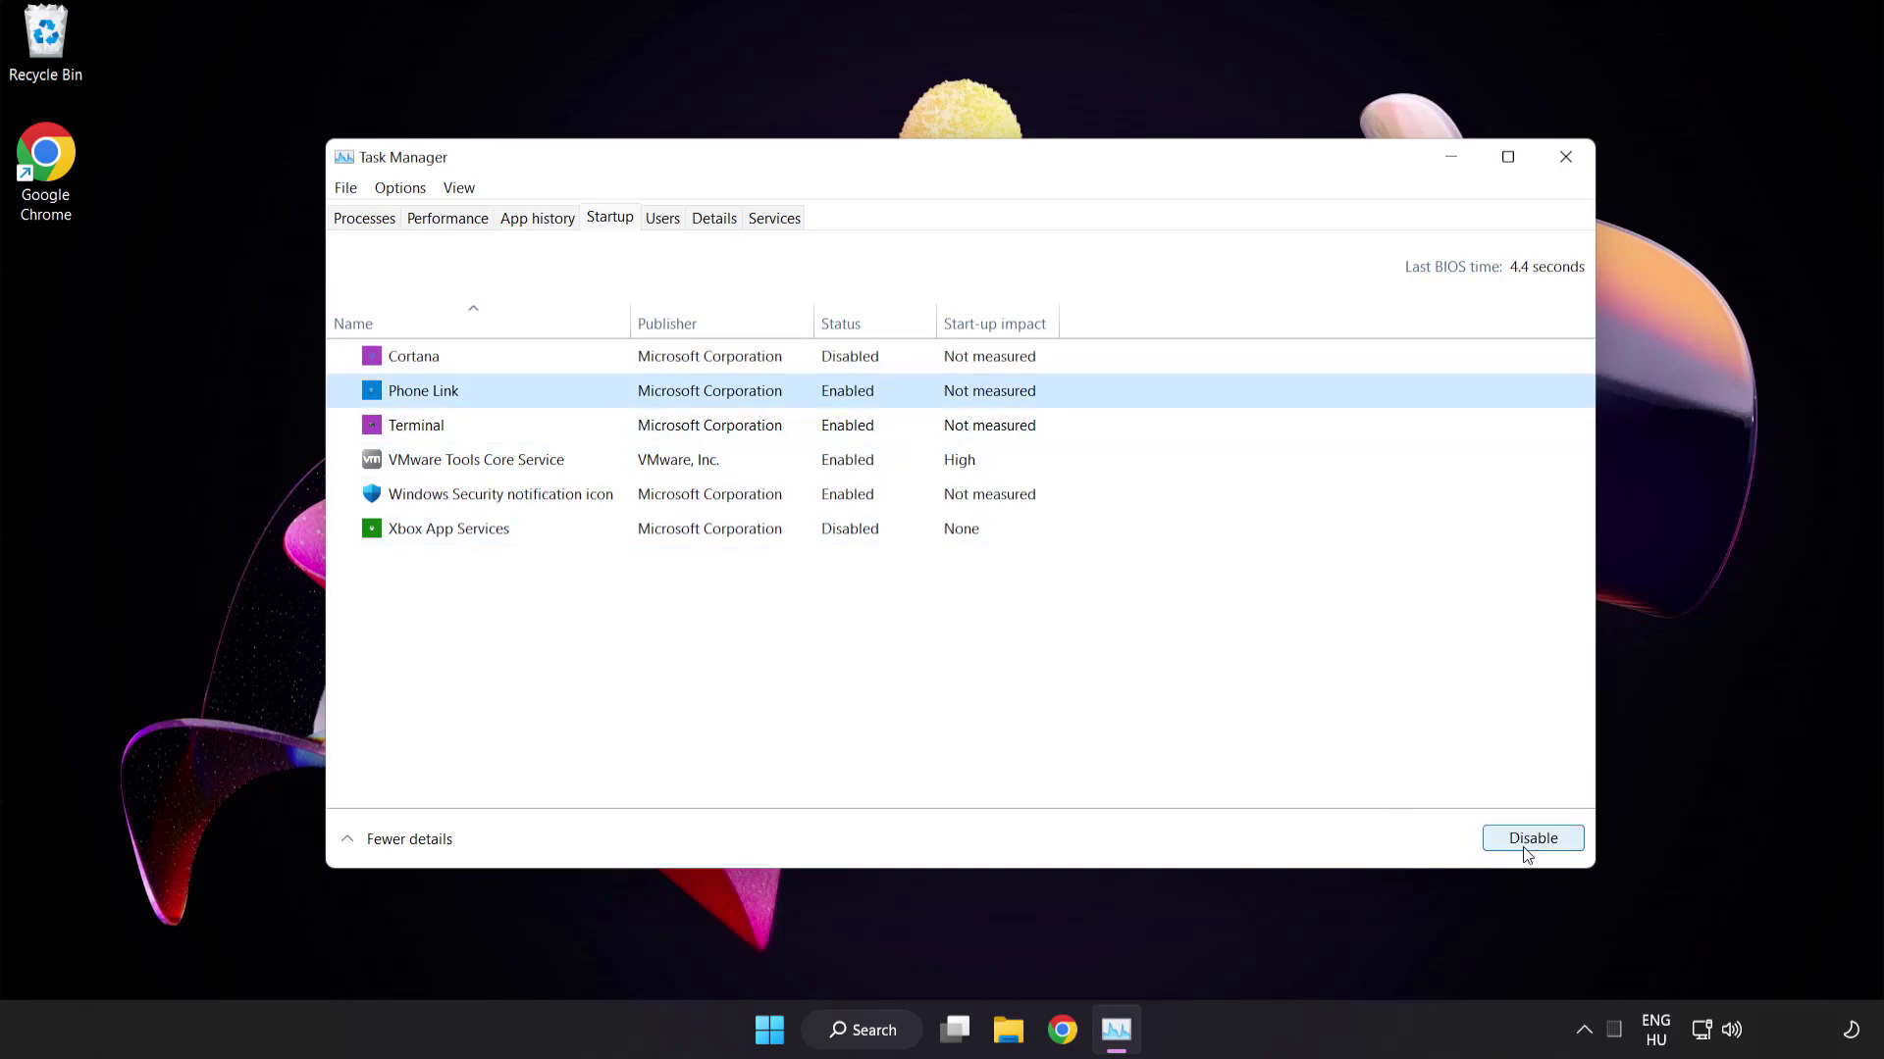
pyautogui.click(1525, 851)
pyautogui.click(596, 426)
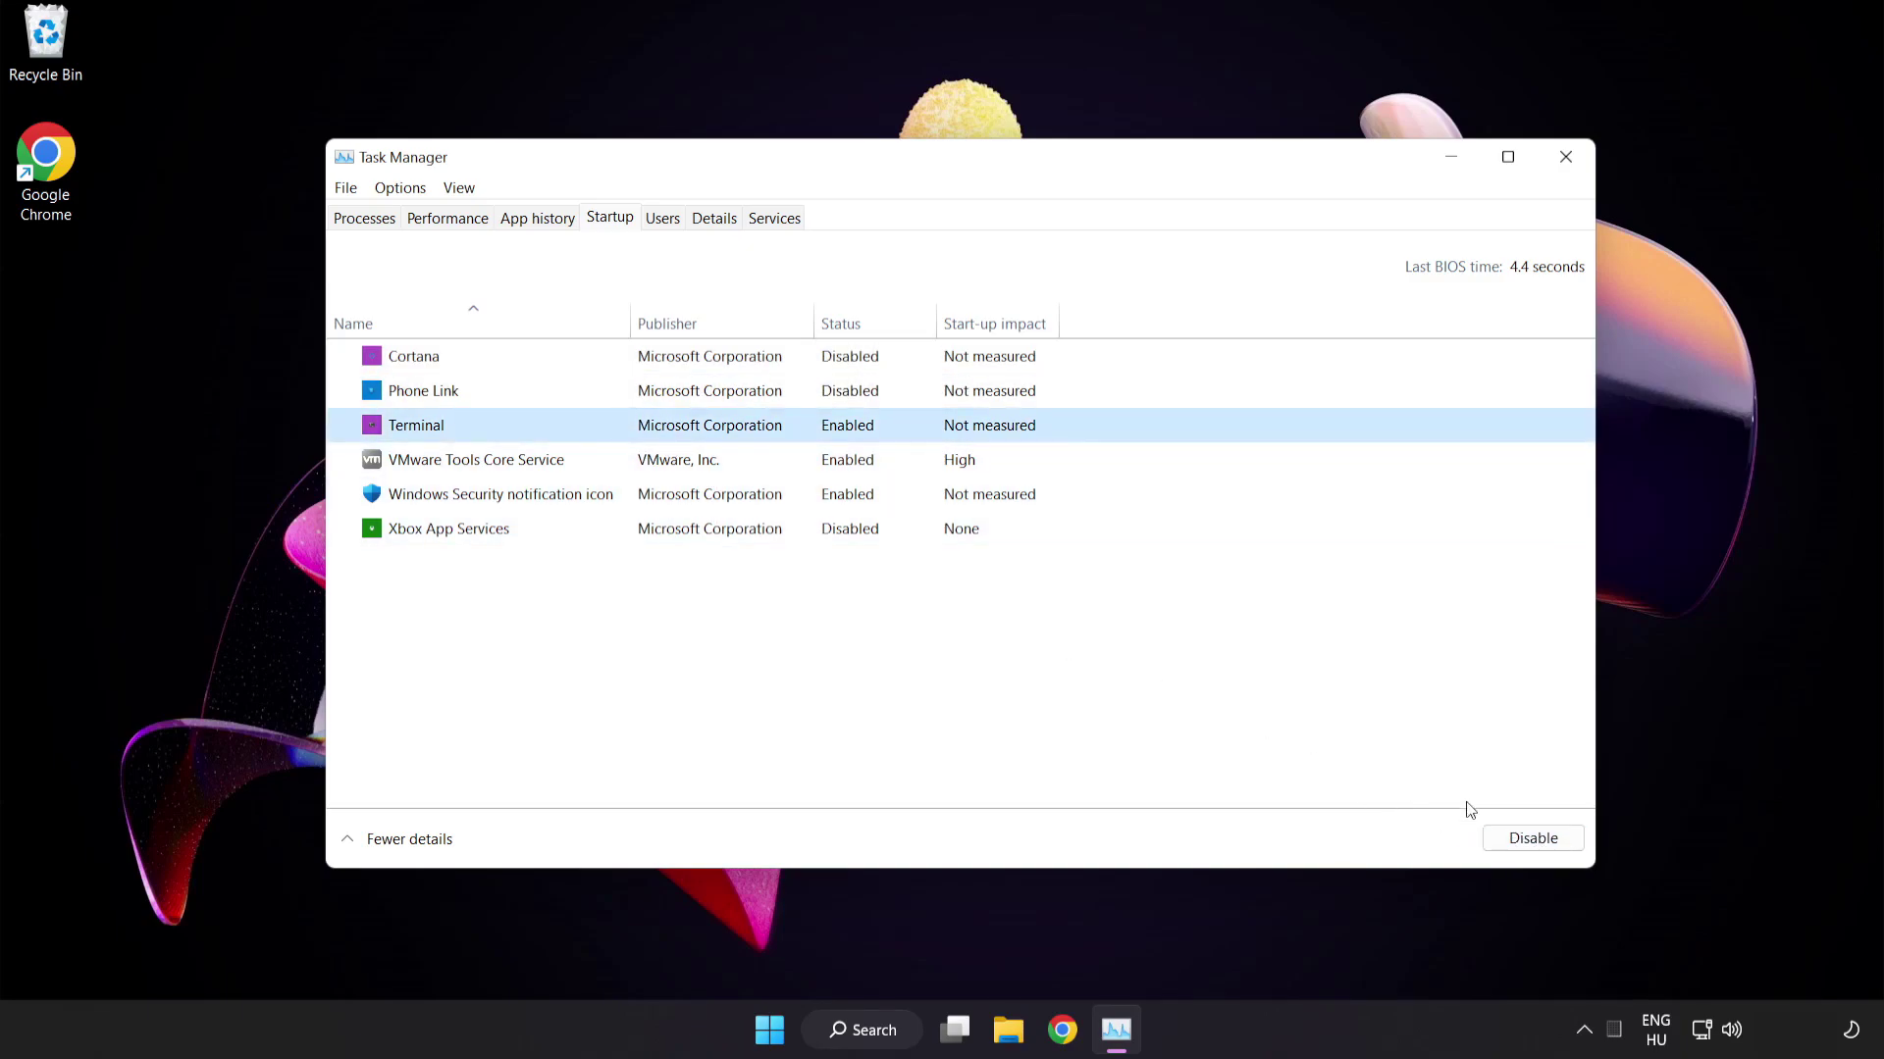
pyautogui.click(1533, 838)
pyautogui.click(638, 496)
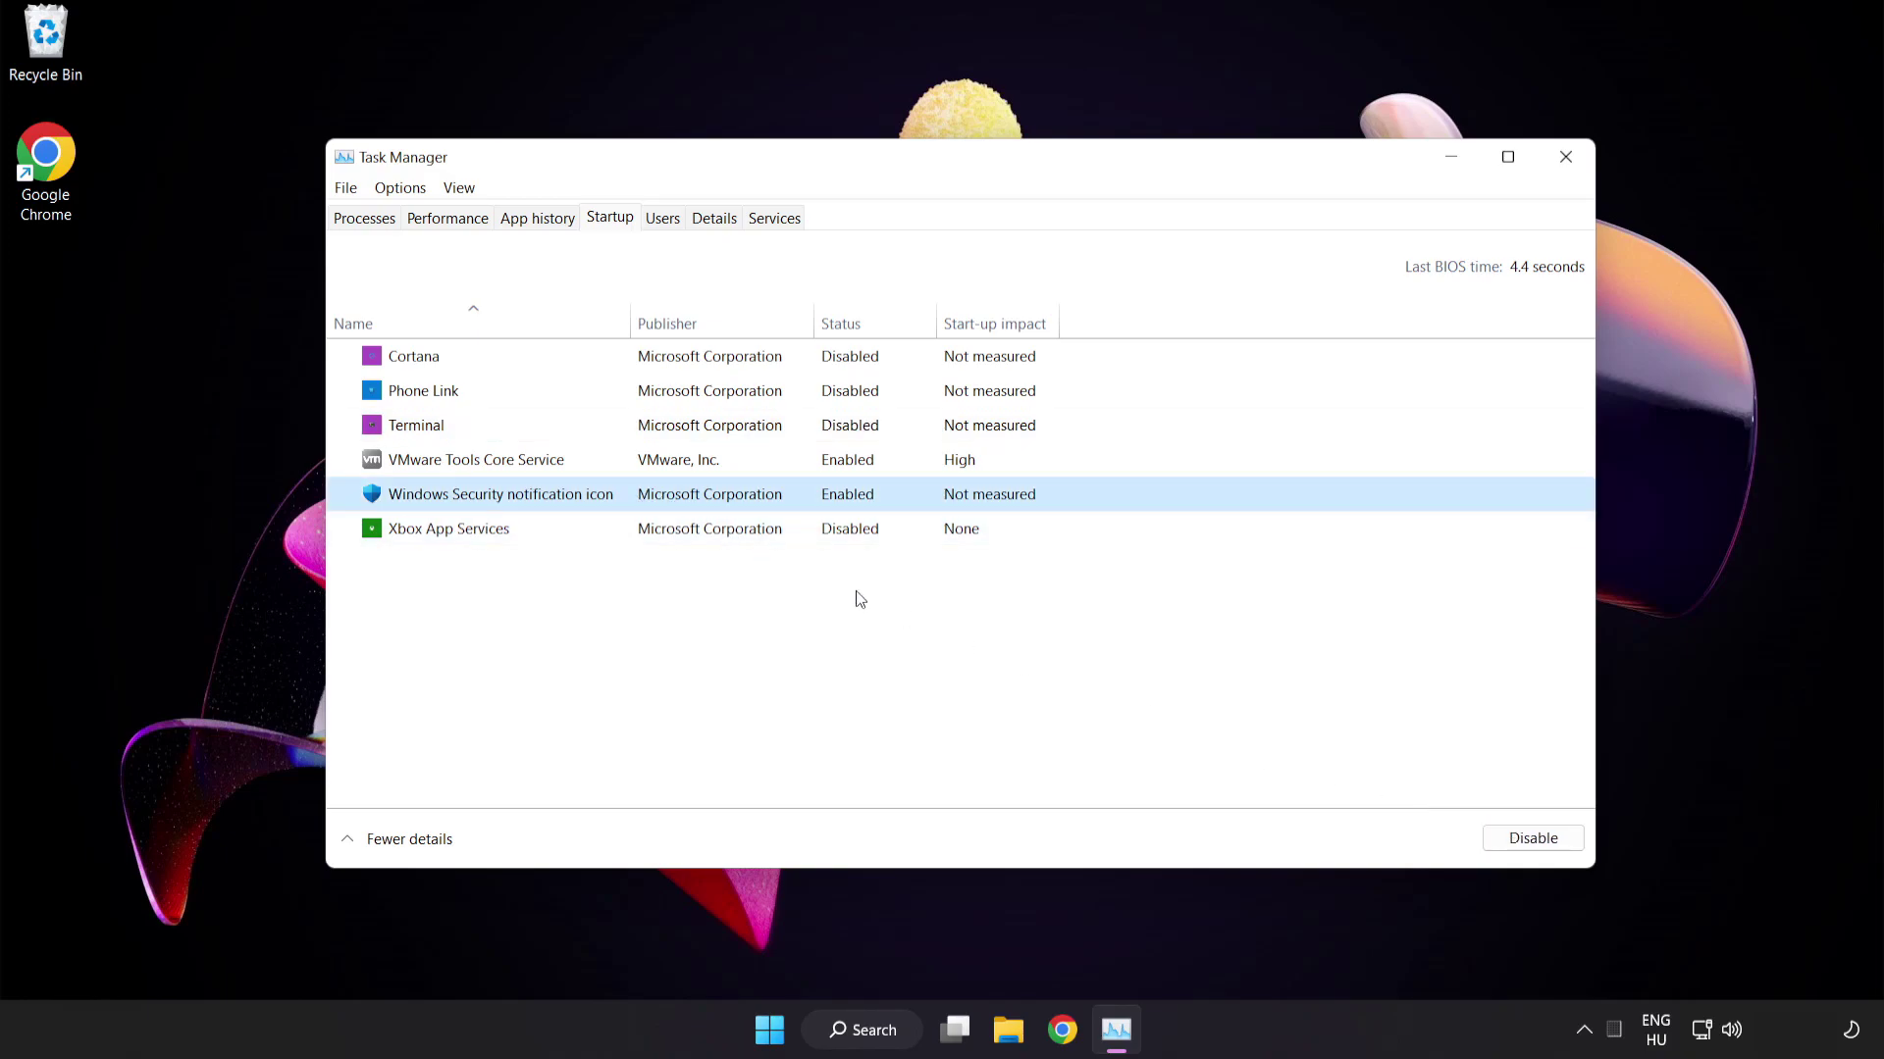
pyautogui.click(1519, 843)
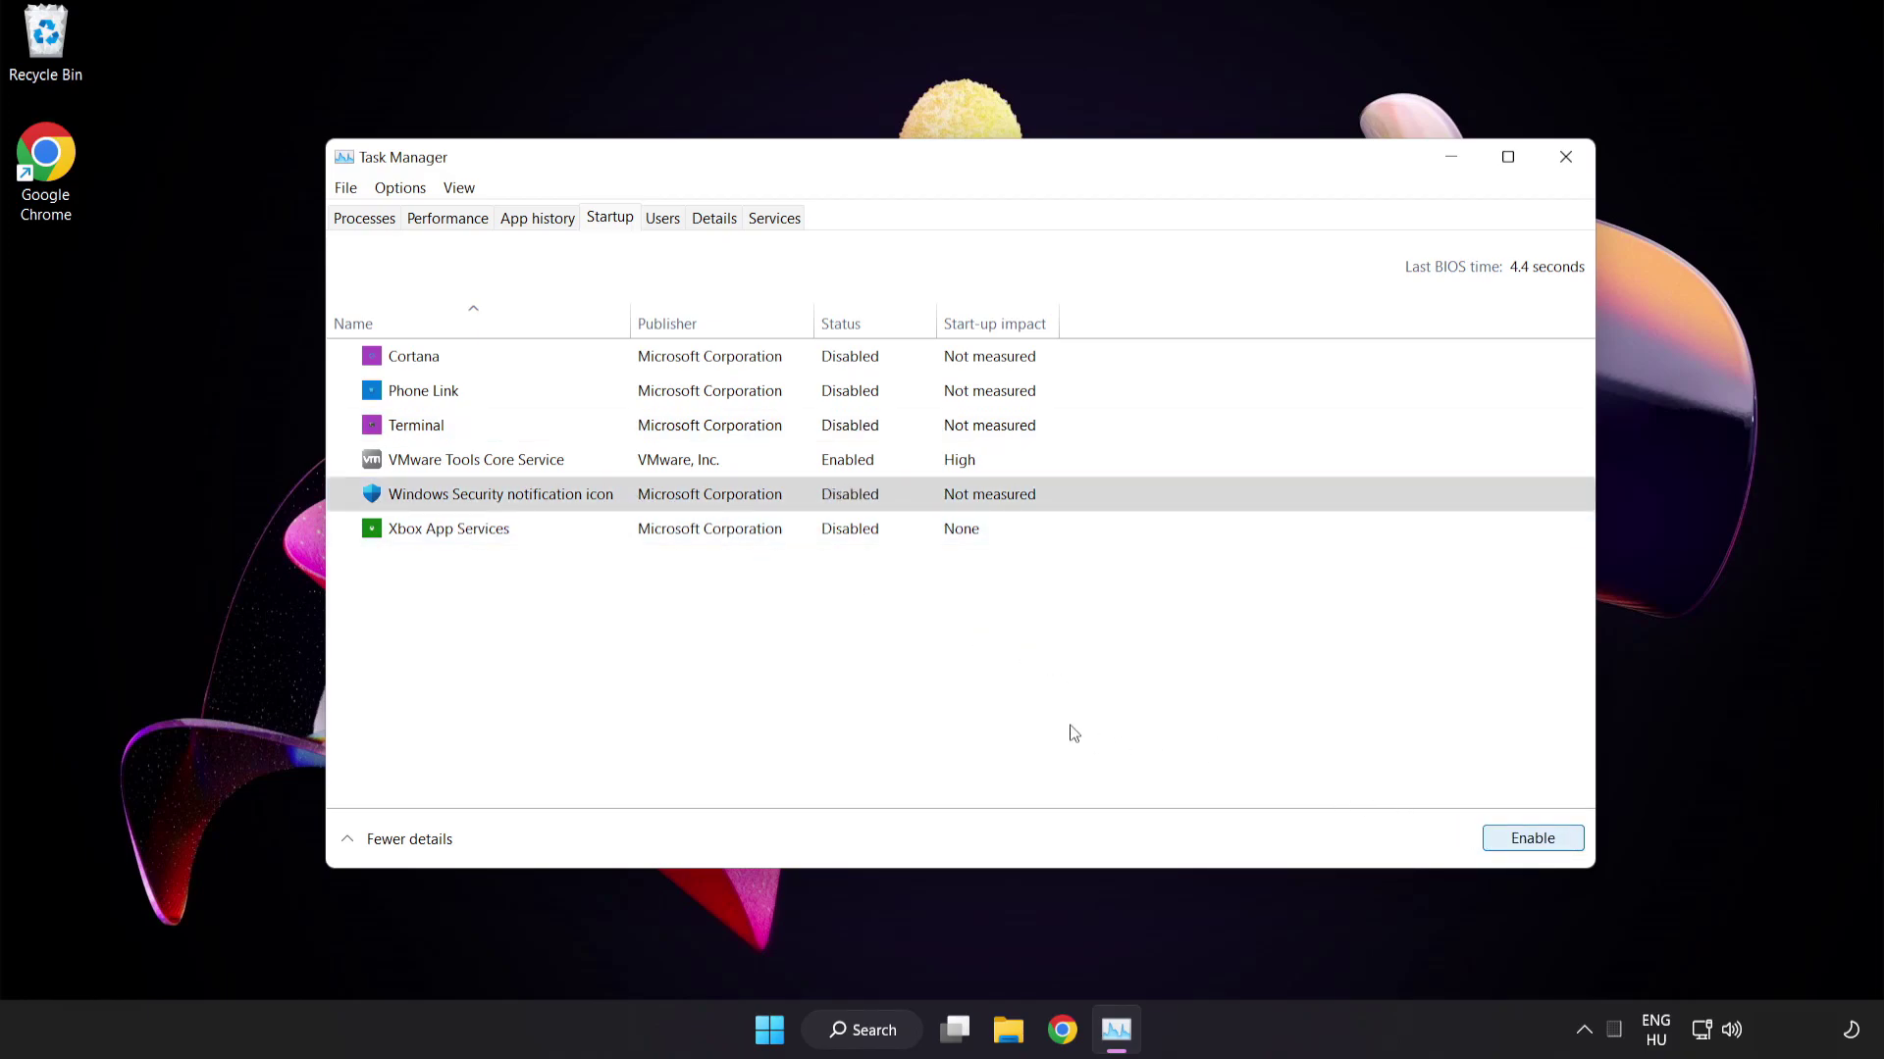
# - Close Task Manager and launch Command Prompt as administrator via a 'cmd' search
pyautogui.click(1565, 159)
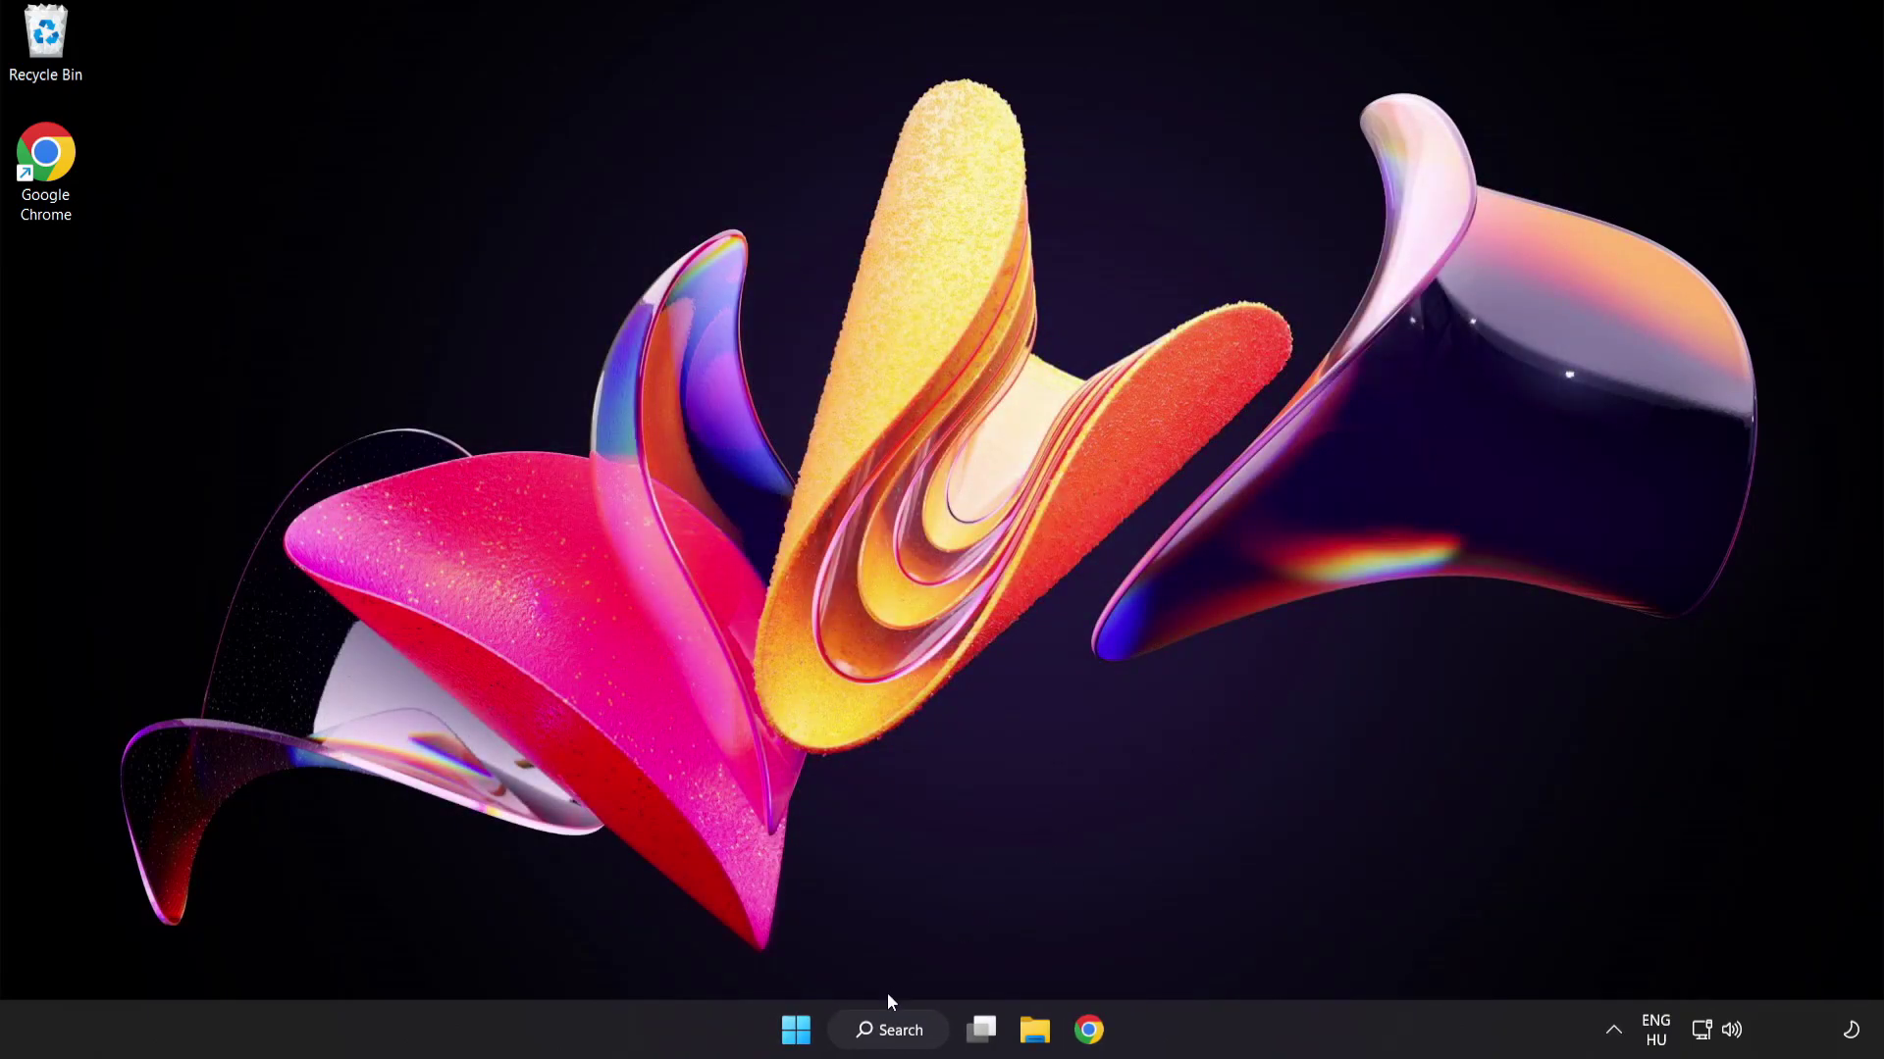
pyautogui.click(896, 1035)
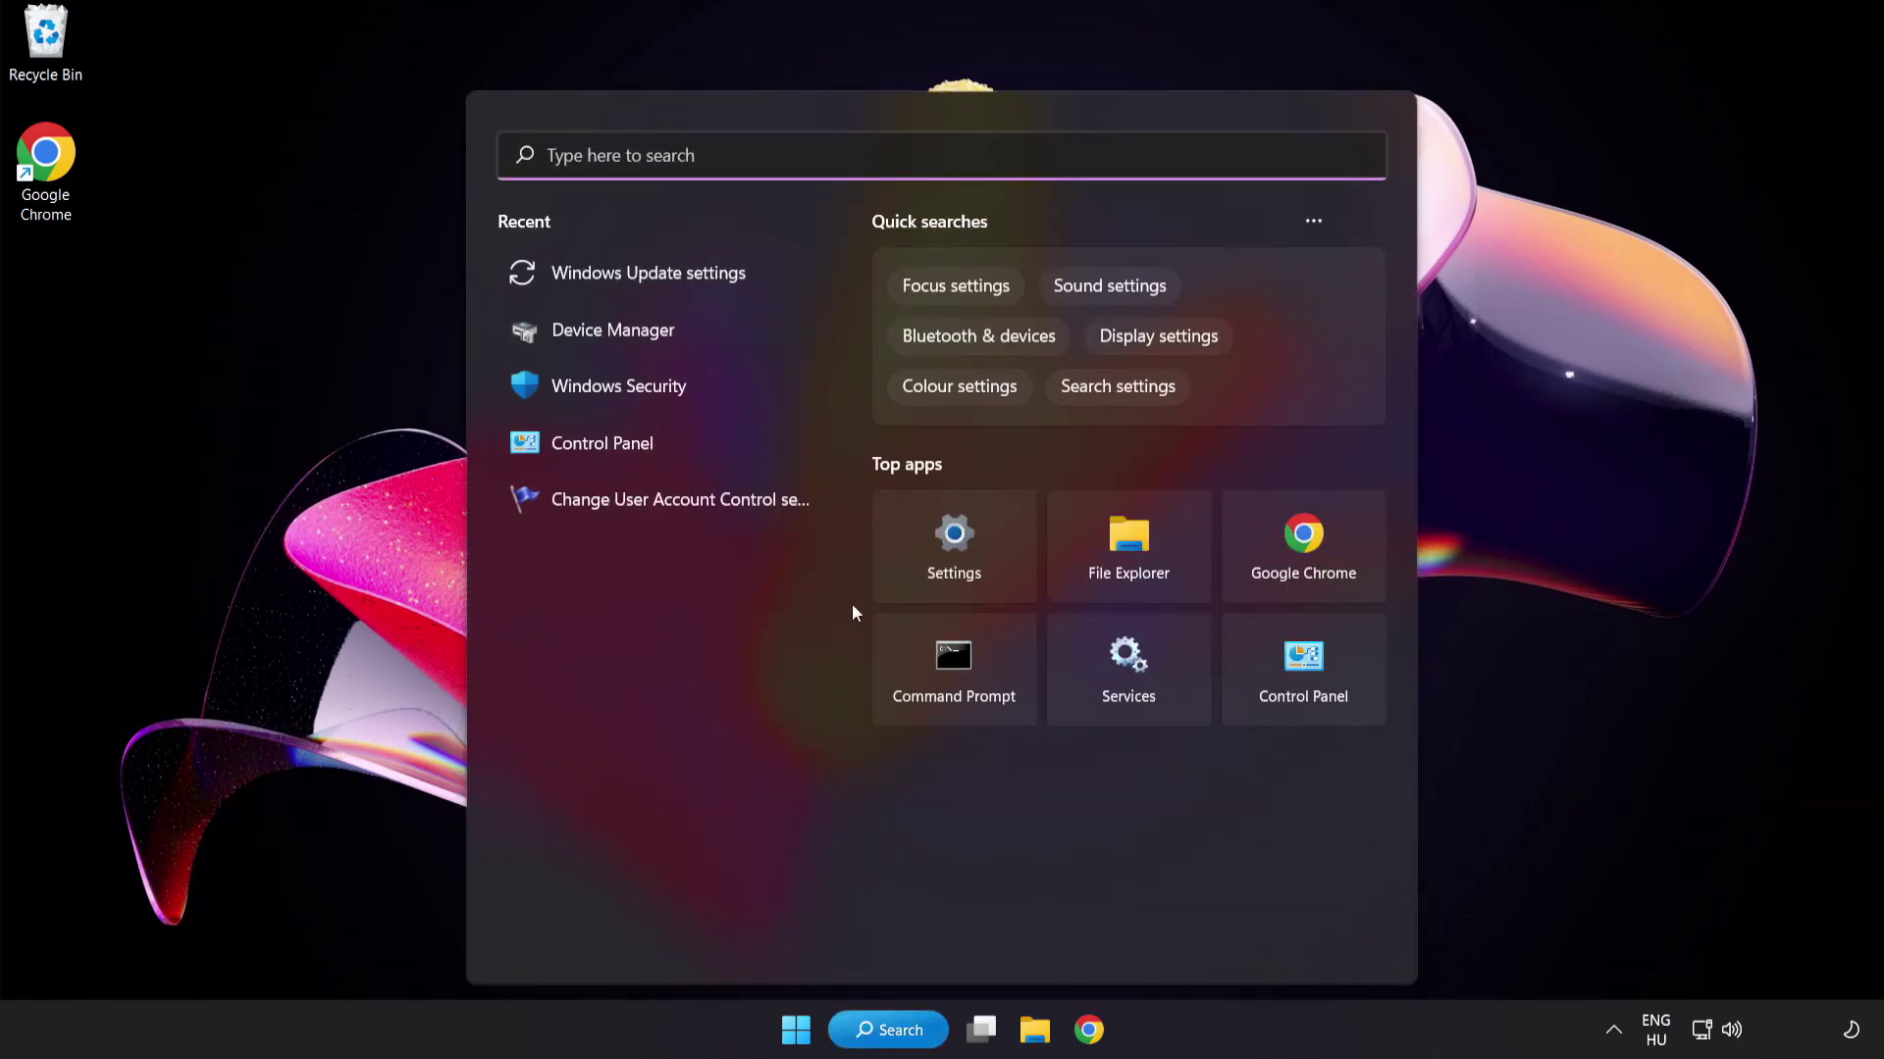
pyautogui.write('cmd')
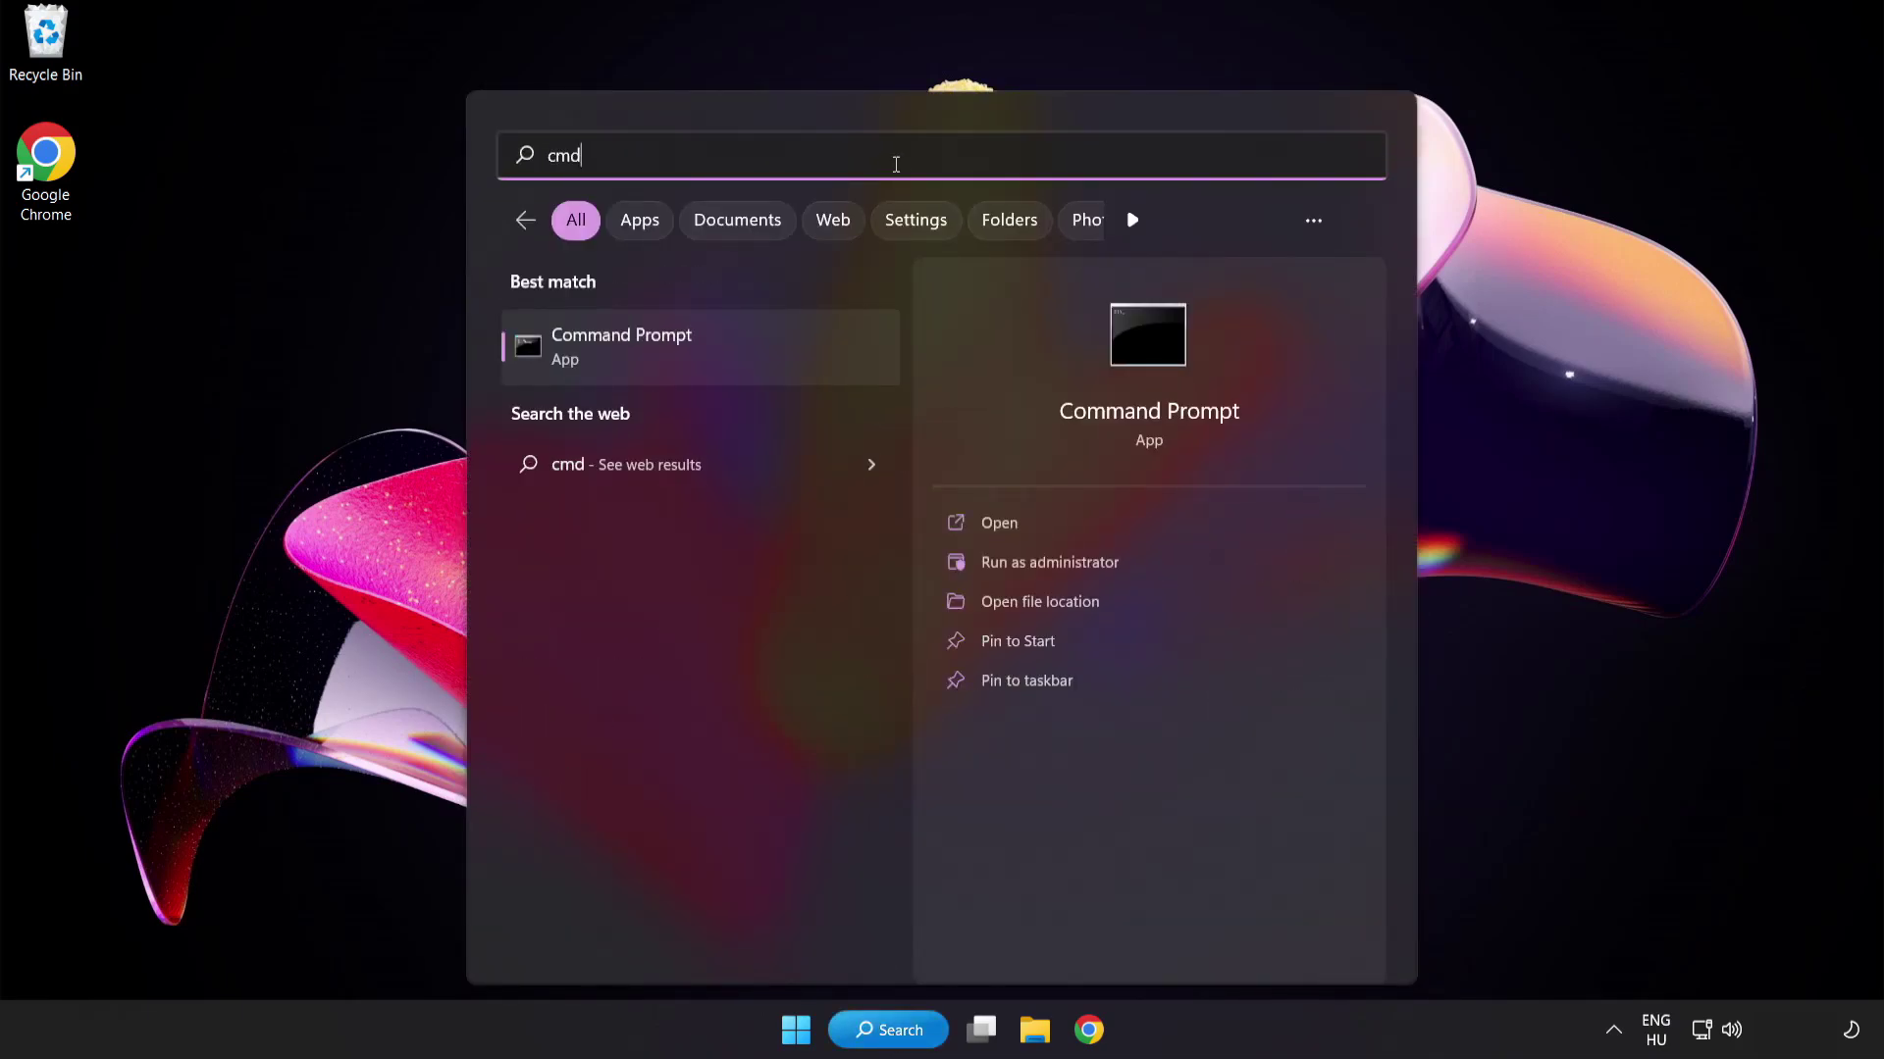
pyautogui.rightClick(706, 362)
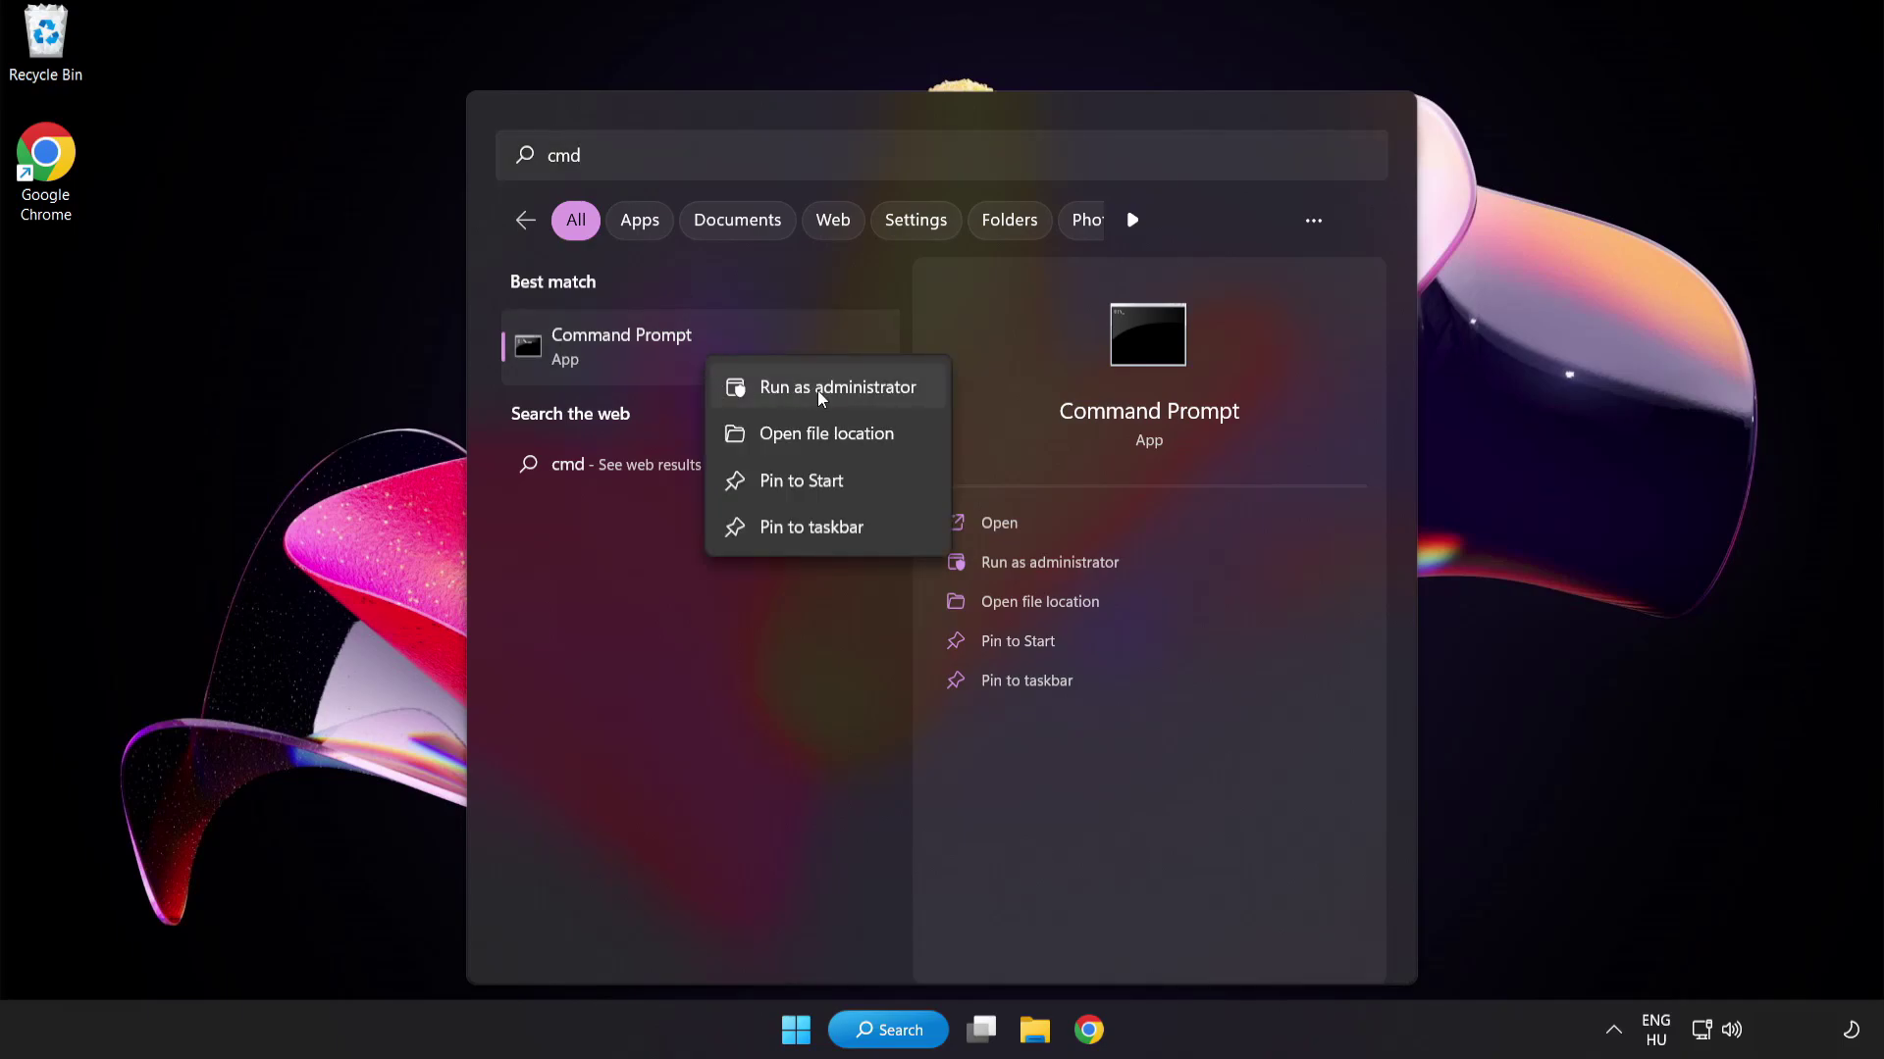
pyautogui.click(792, 391)
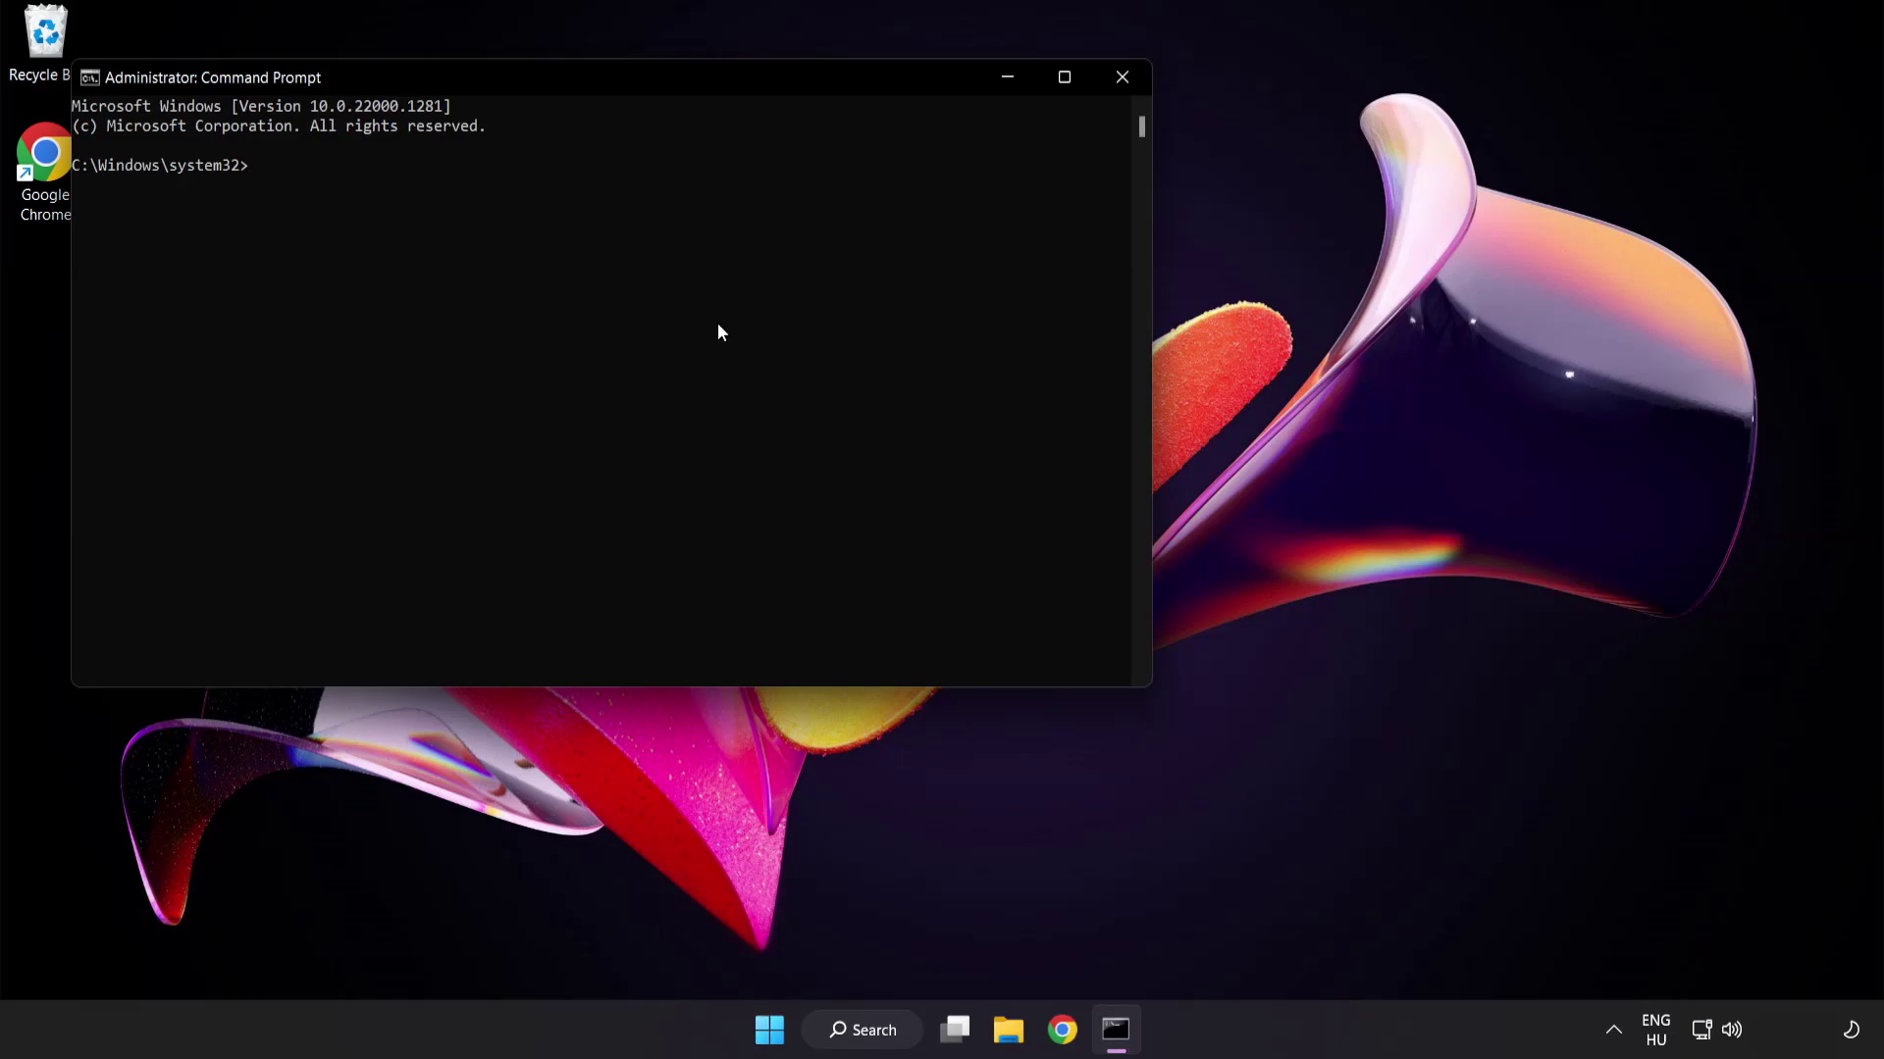
# - Run sfc /scannow in the admin Command Prompt, then close it after the scan
pyautogui.moveTo(537, 77); pyautogui.dragTo(818, 183)
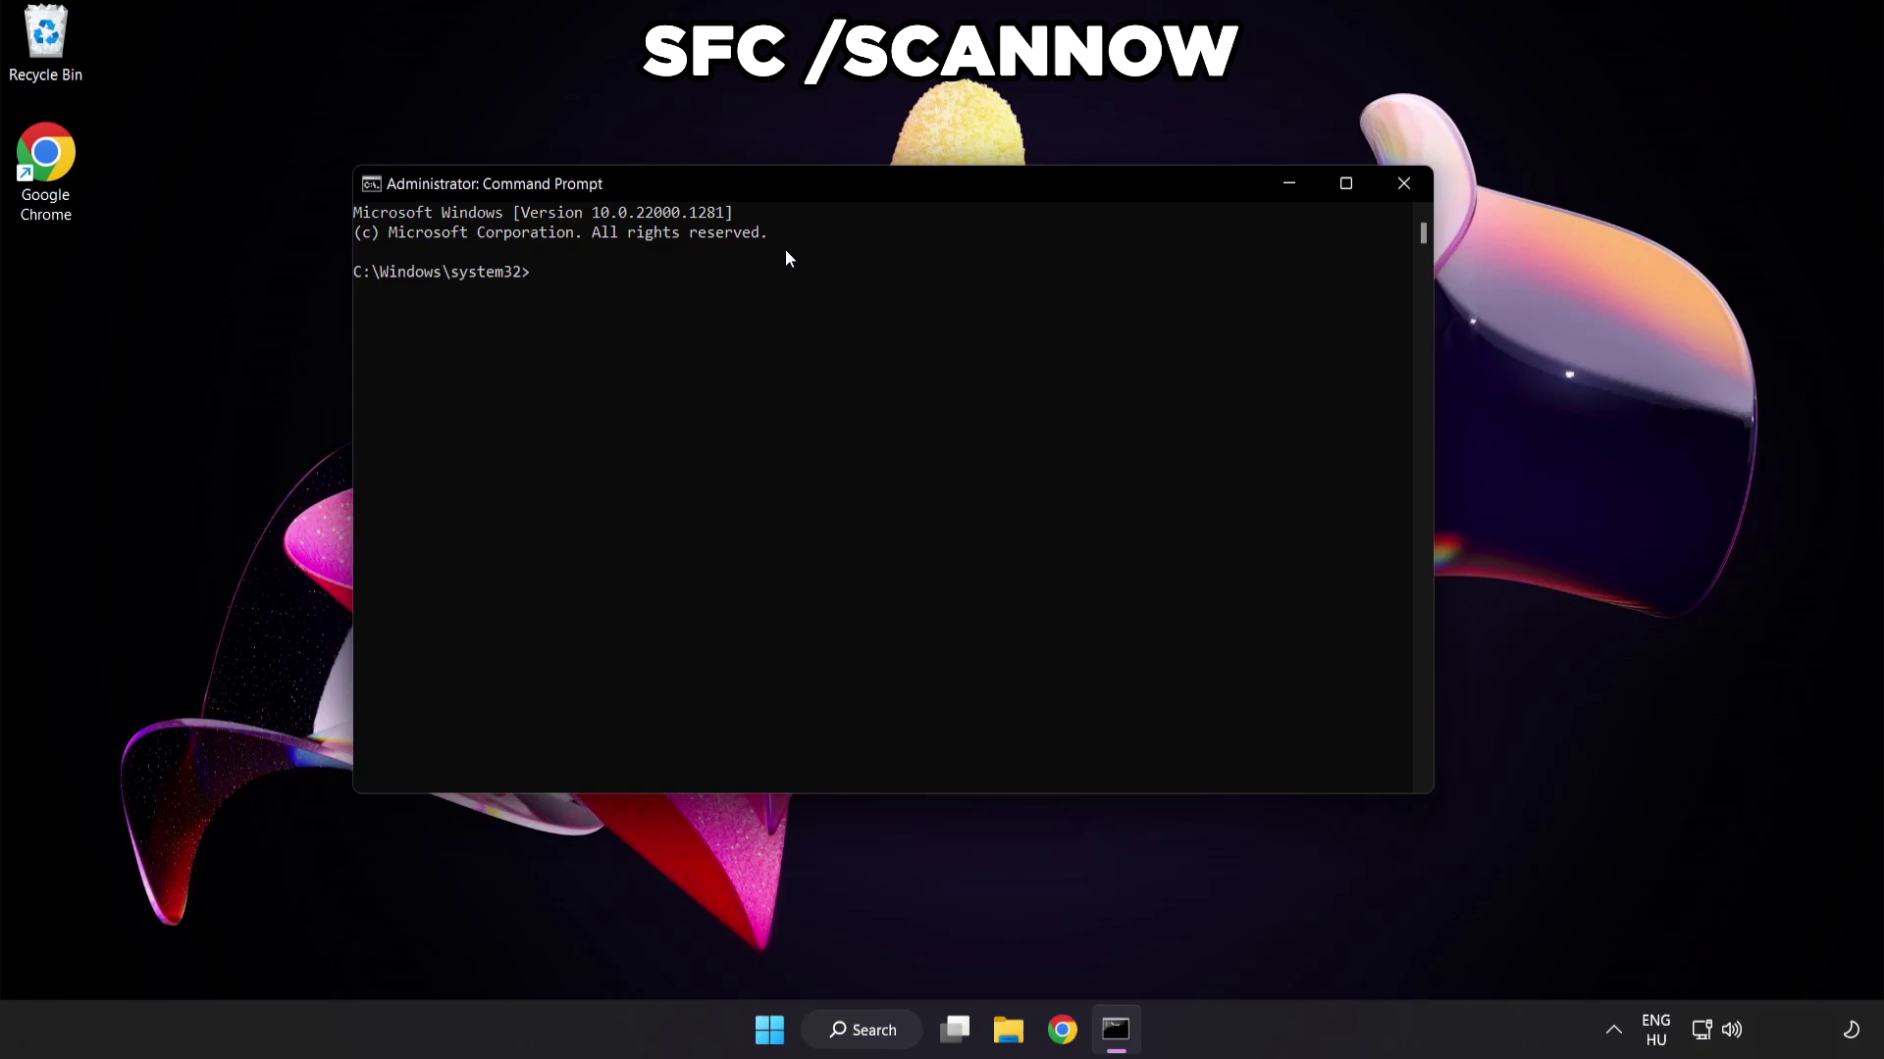
pyautogui.write('sfc /scannow')
pyautogui.press('Return')
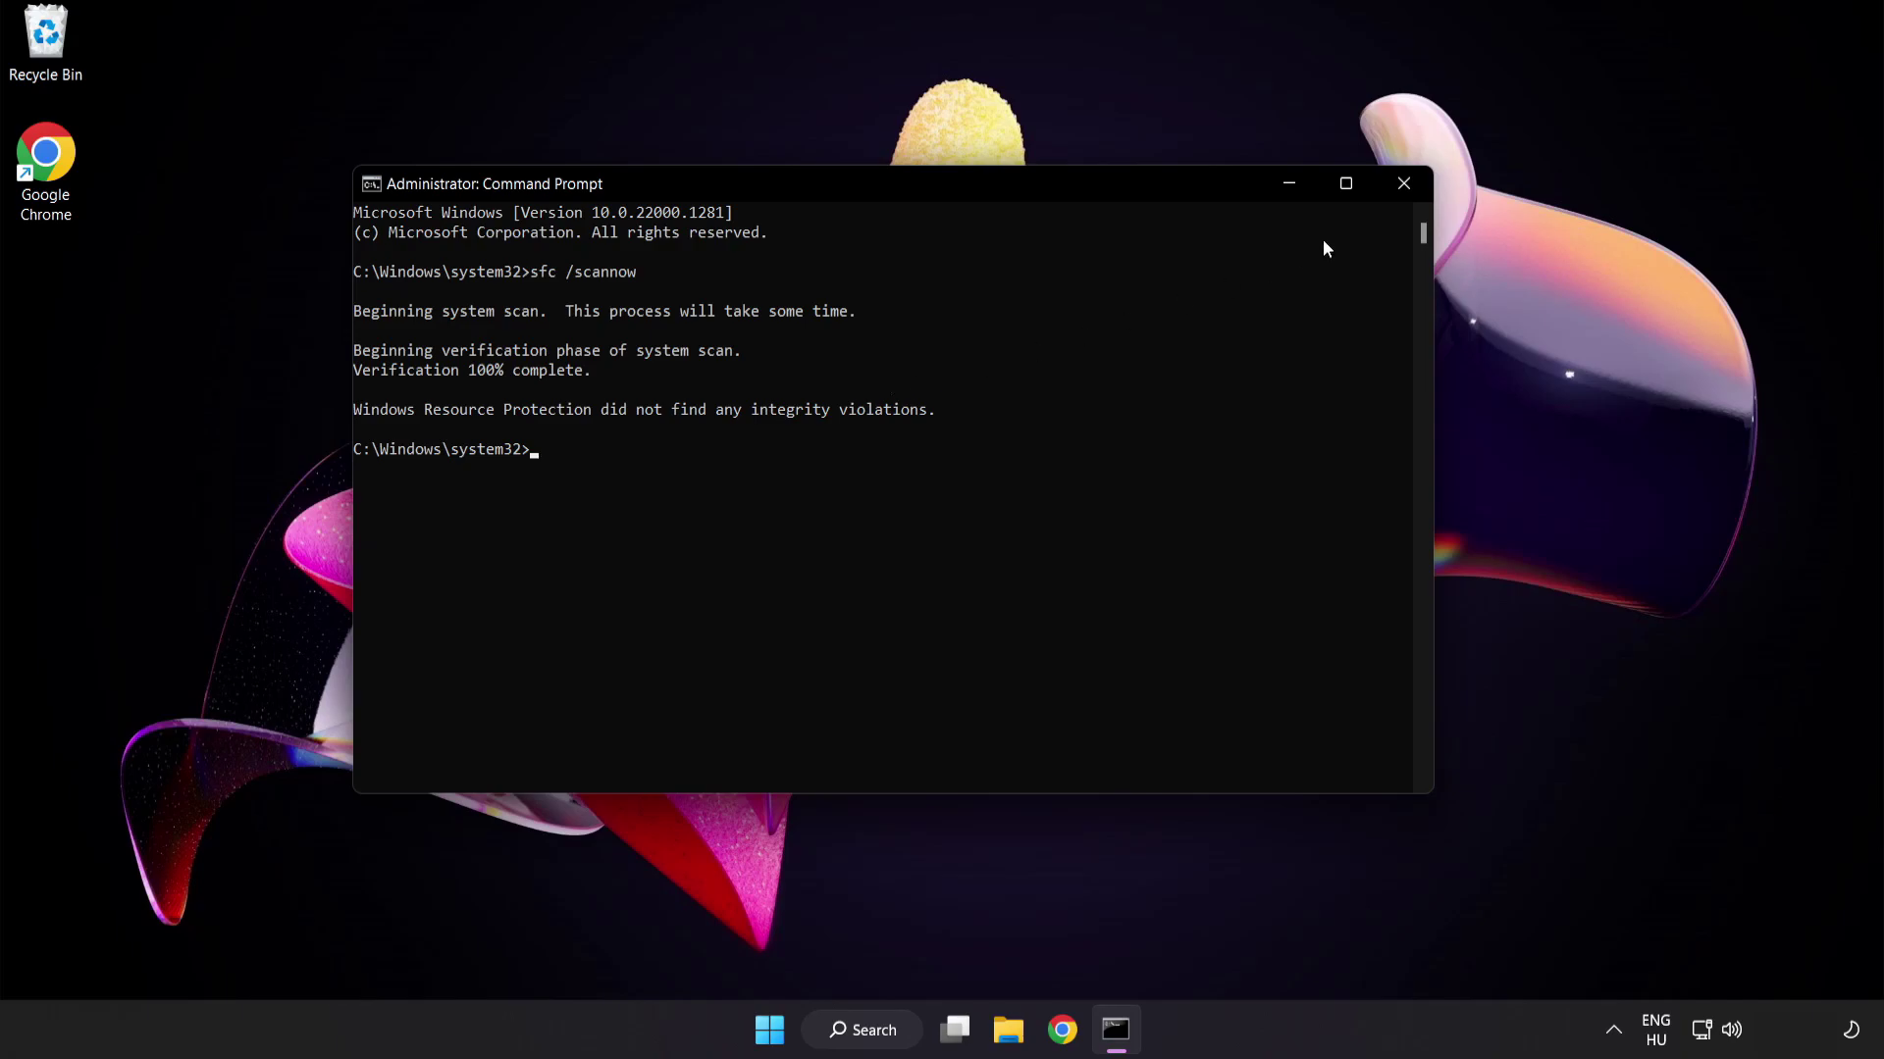
pyautogui.click(1403, 186)
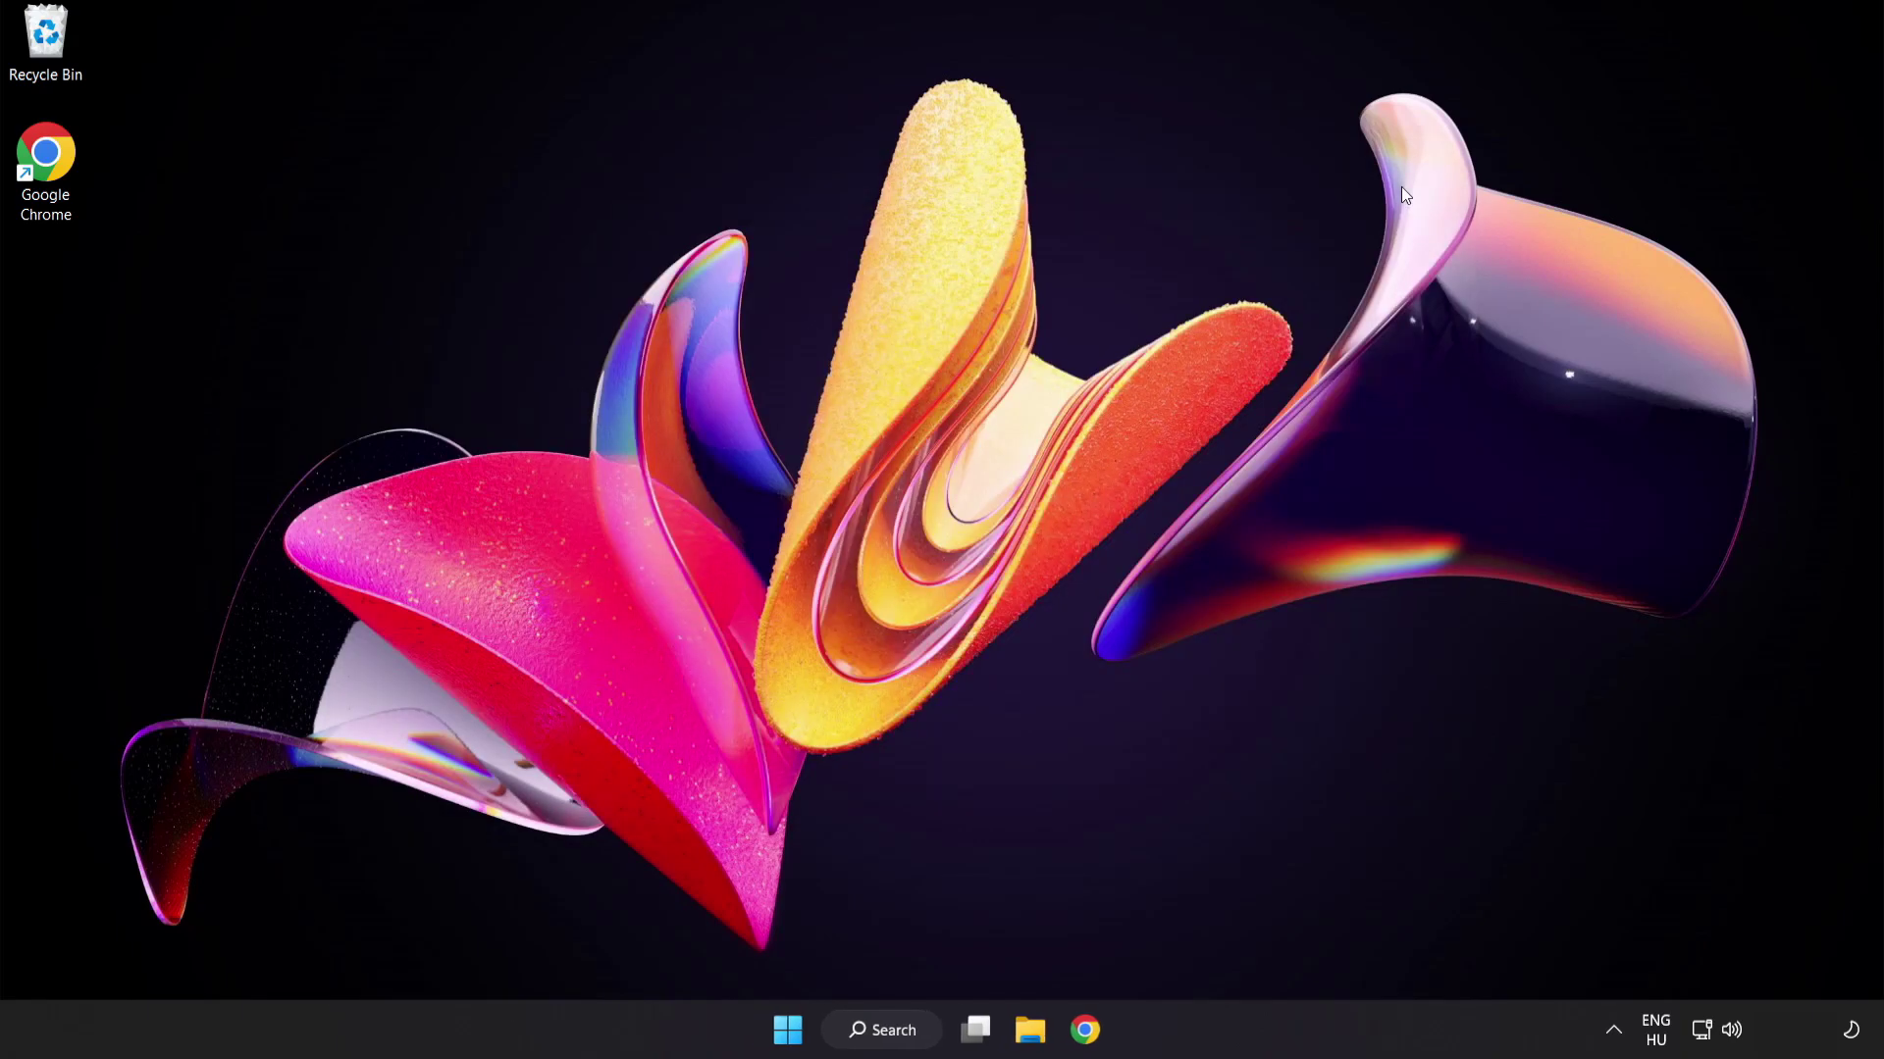
# - Search for 'security' and open the Windows Security app
pyautogui.click(791, 1035)
pyautogui.click(1252, 946)
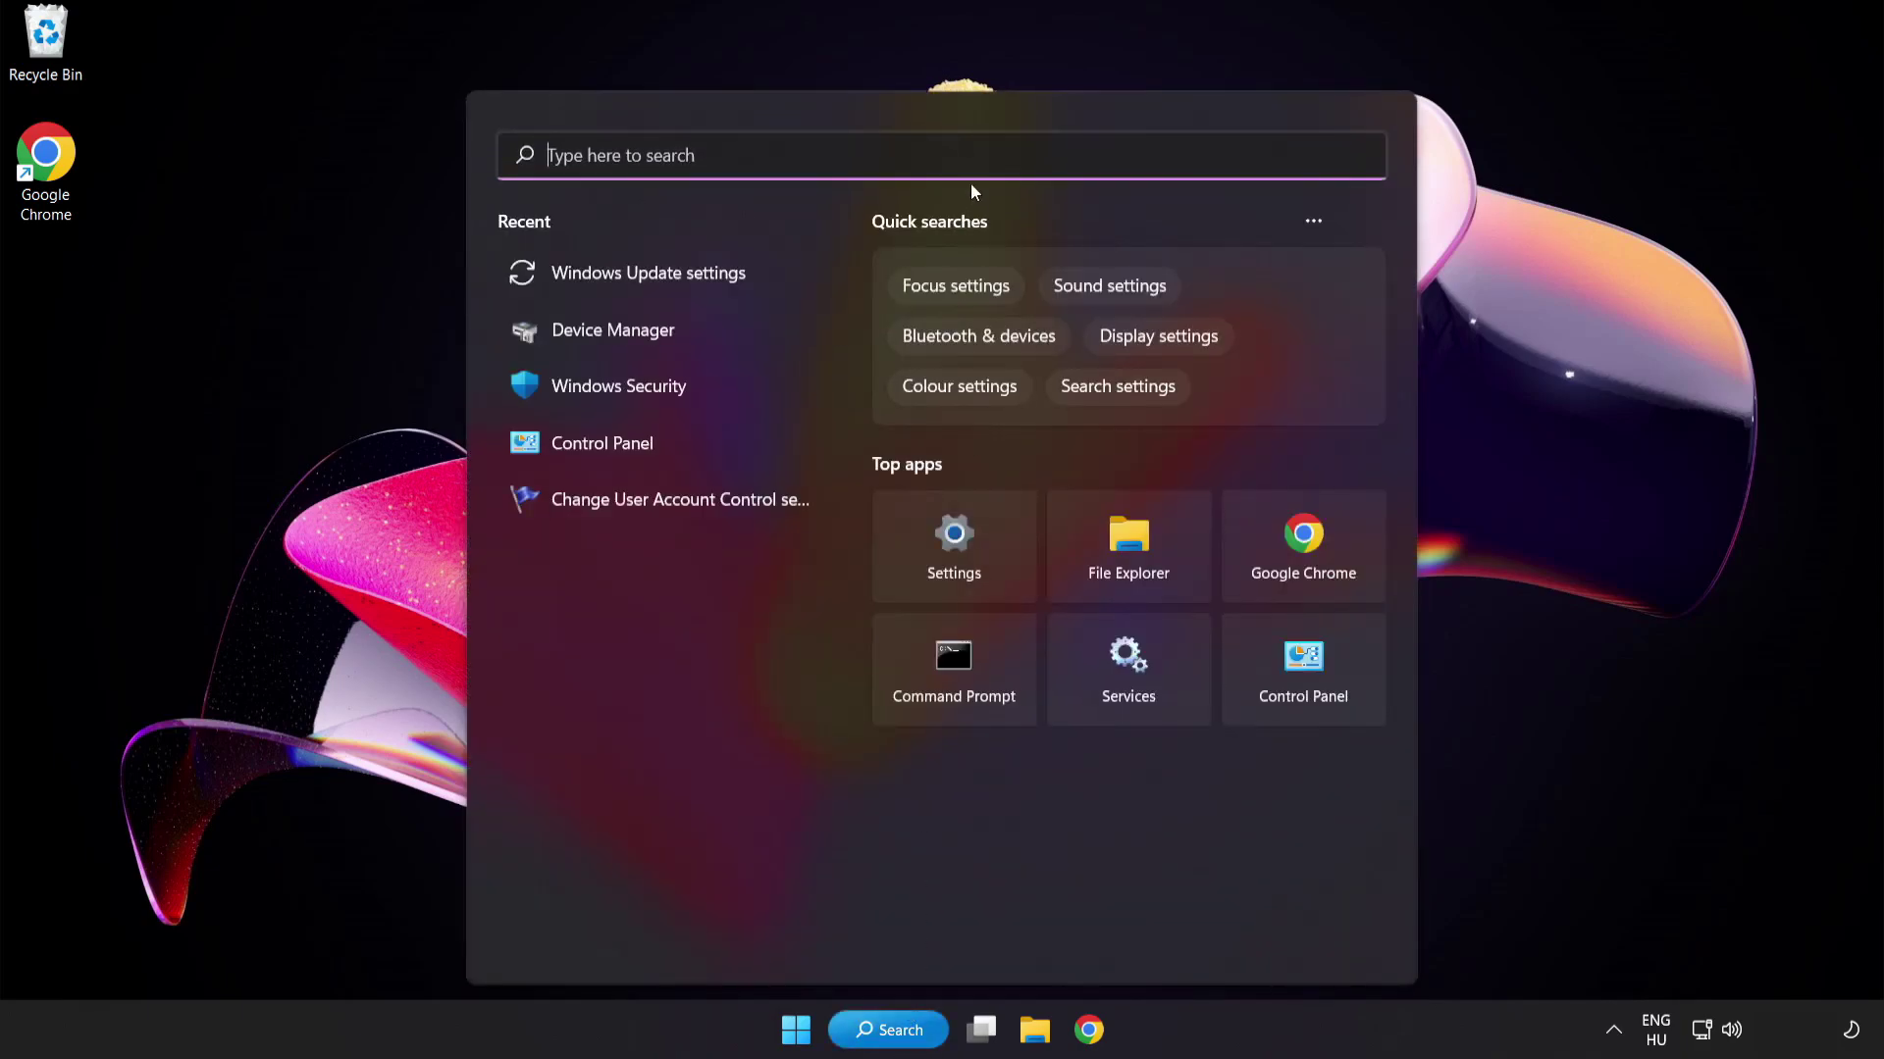
pyautogui.write('security')
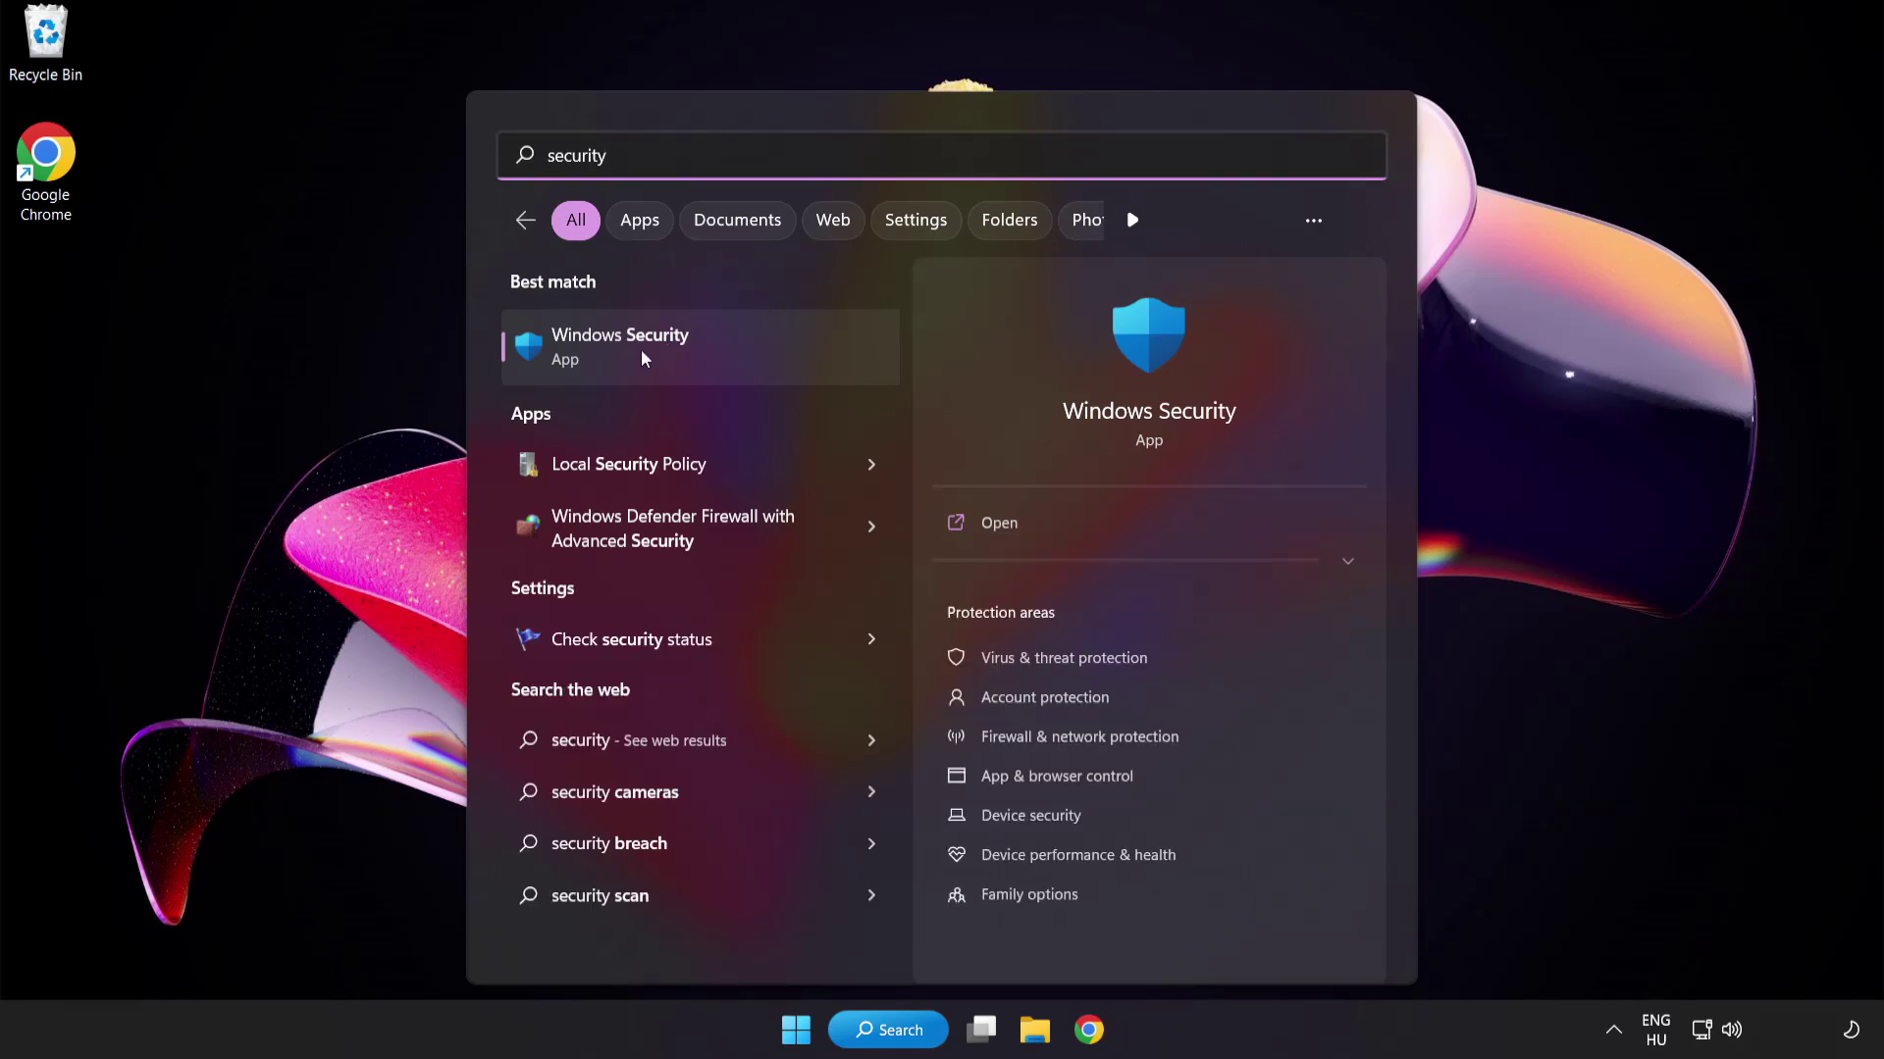
pyautogui.click(710, 346)
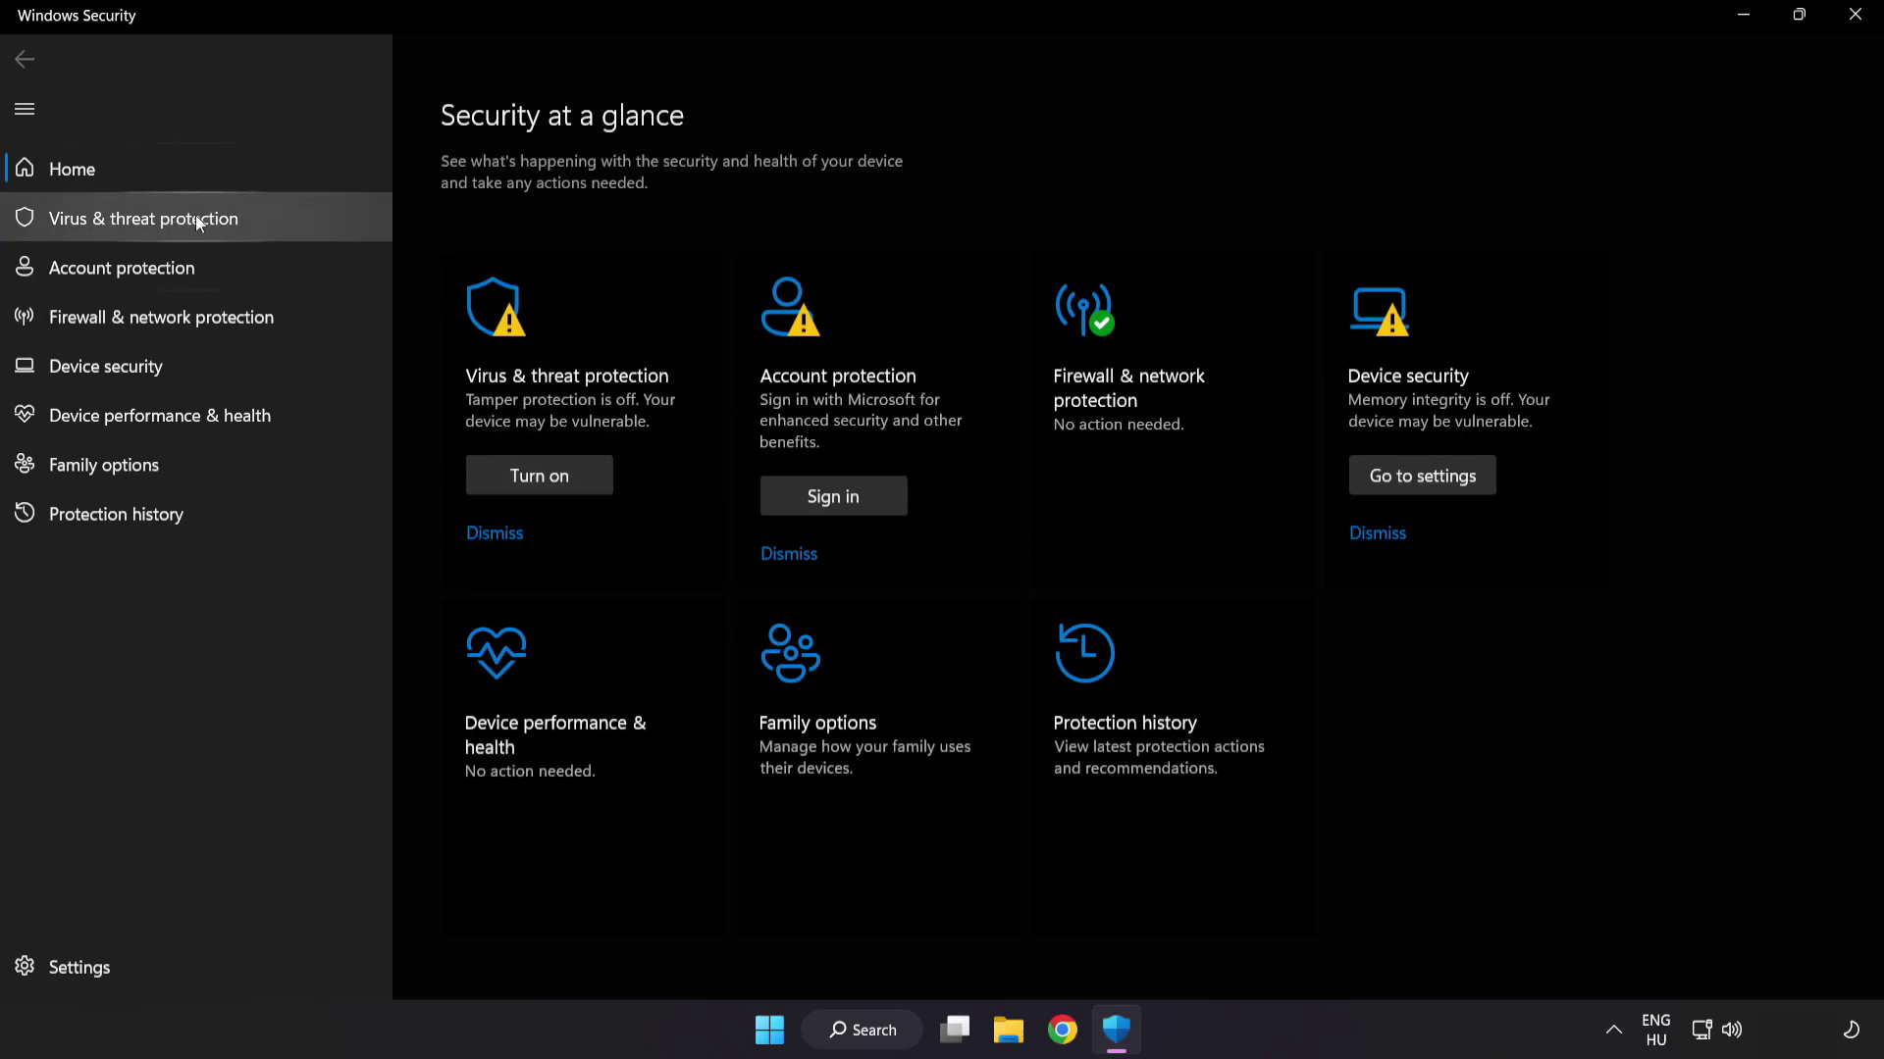
# - Go from Virus & threat protection to Manage settings, then open Add or remove exclusions
pyautogui.click(287, 225)
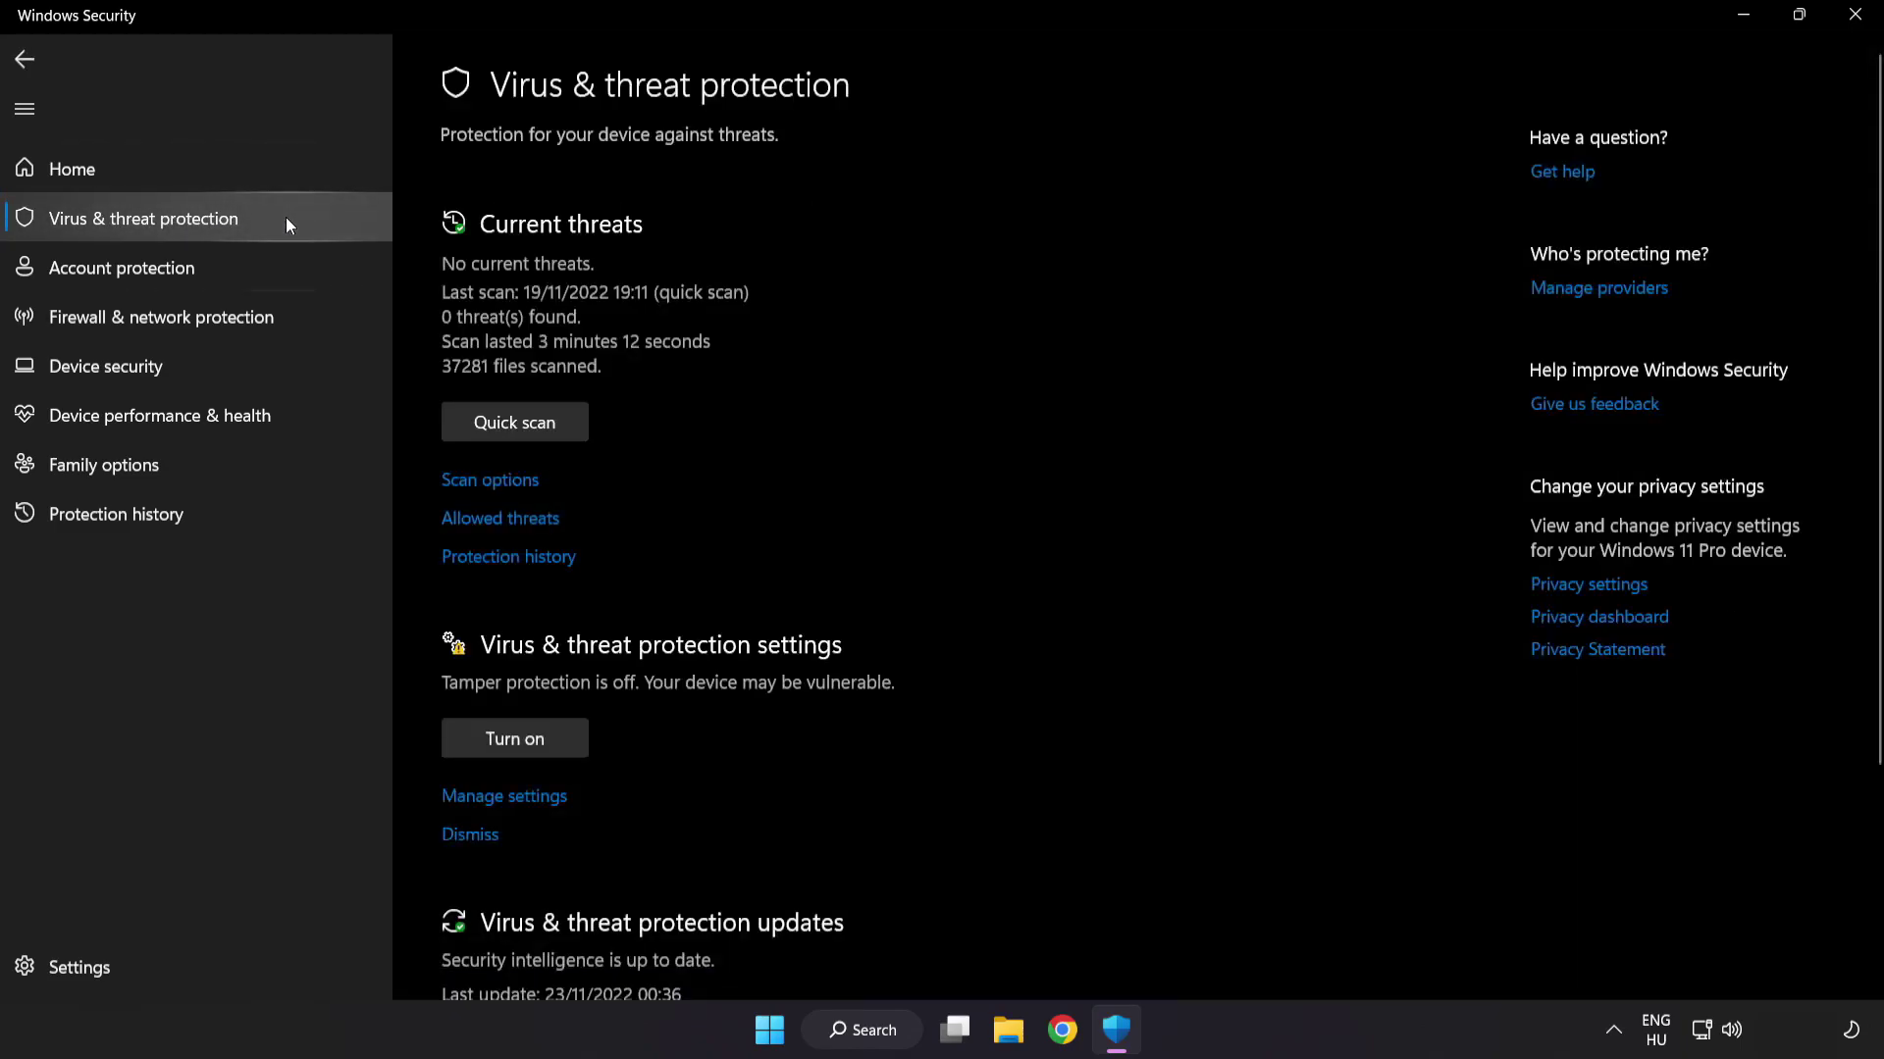
pyautogui.scroll(-3, 1190, 282)
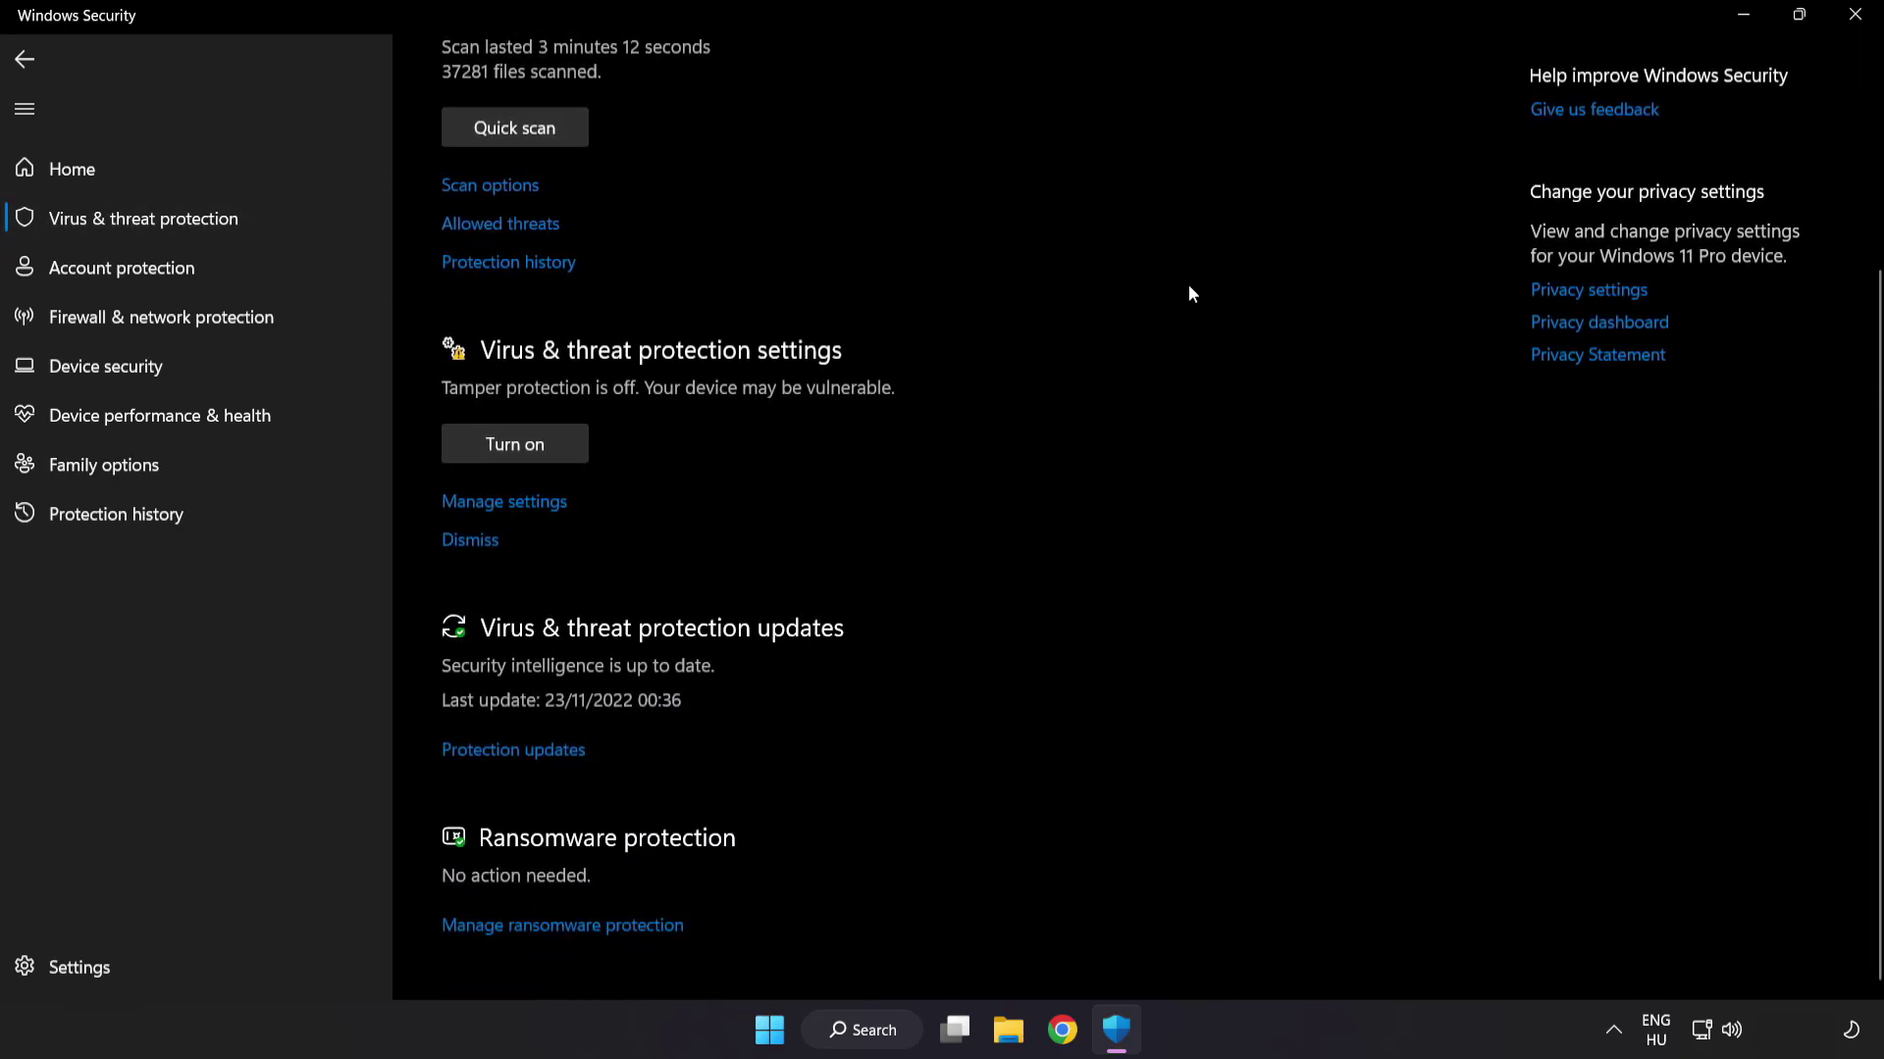
pyautogui.click(517, 503)
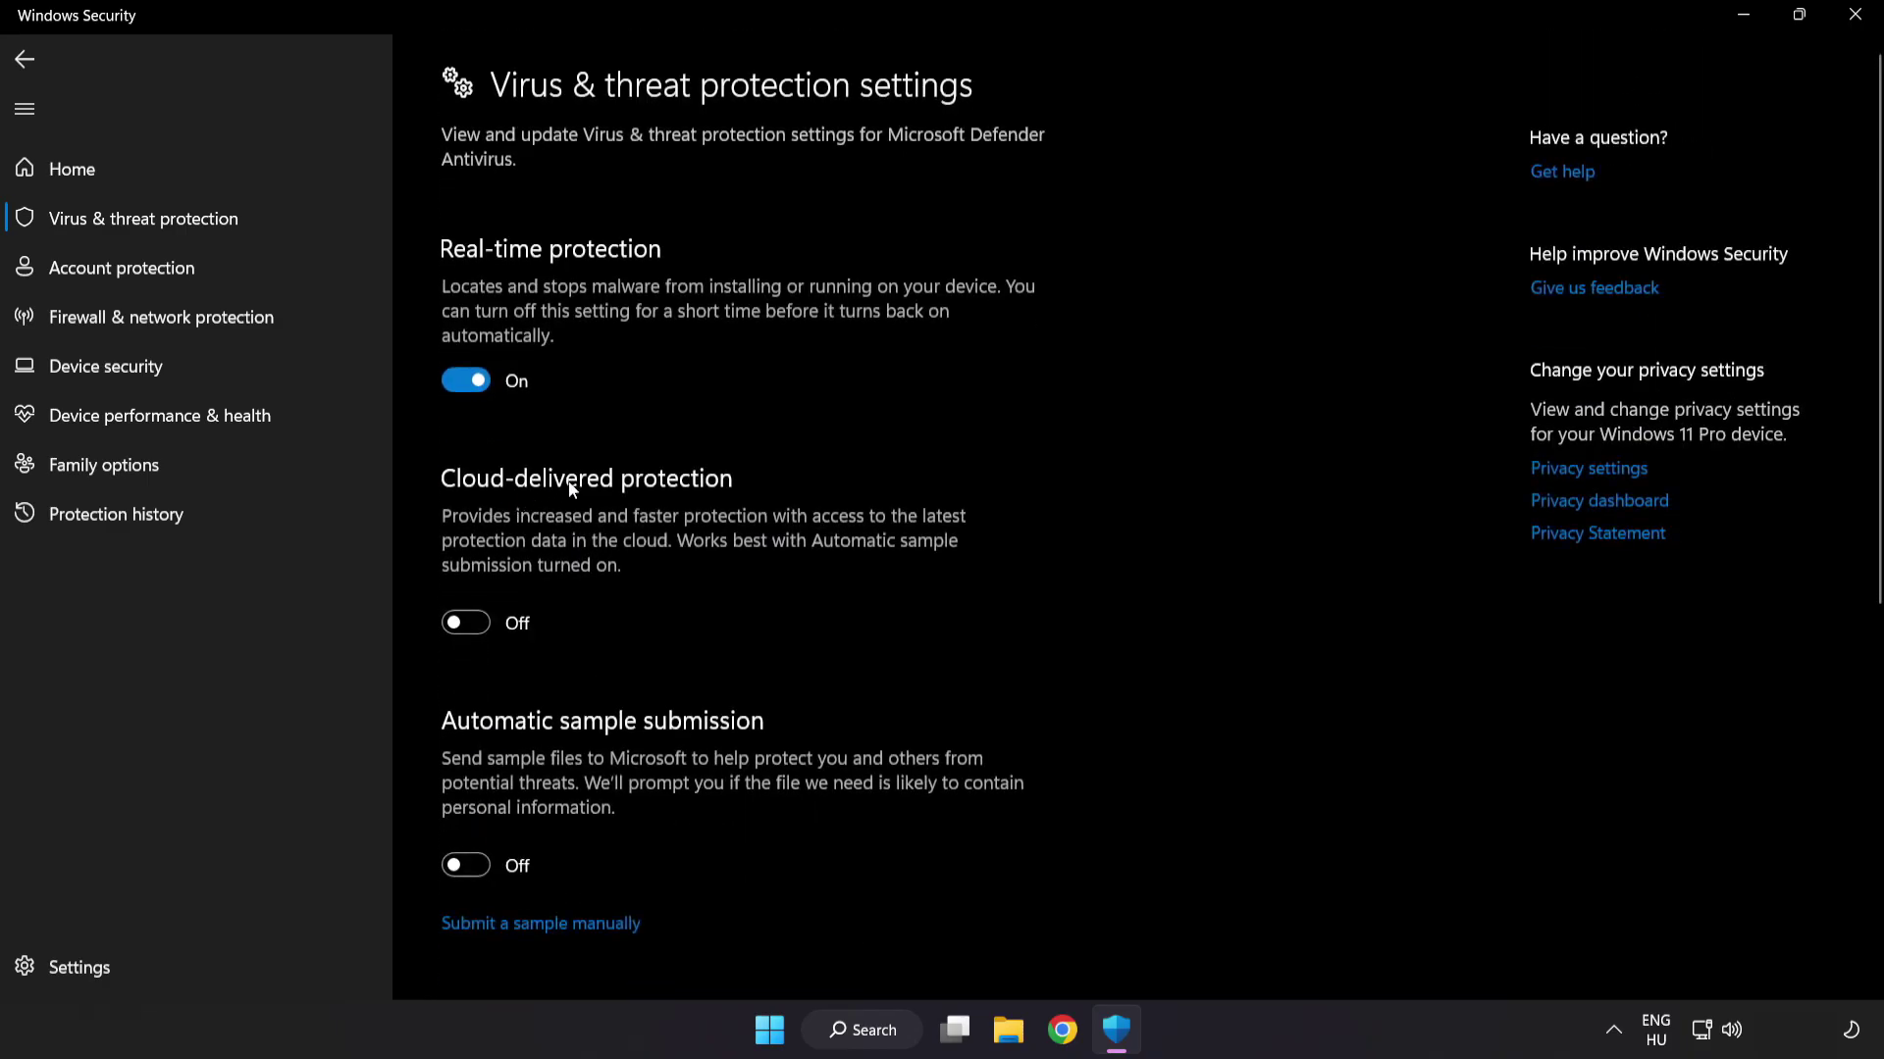
pyautogui.scroll(-6, 1095, 511)
pyautogui.scroll(-1, 1096, 513)
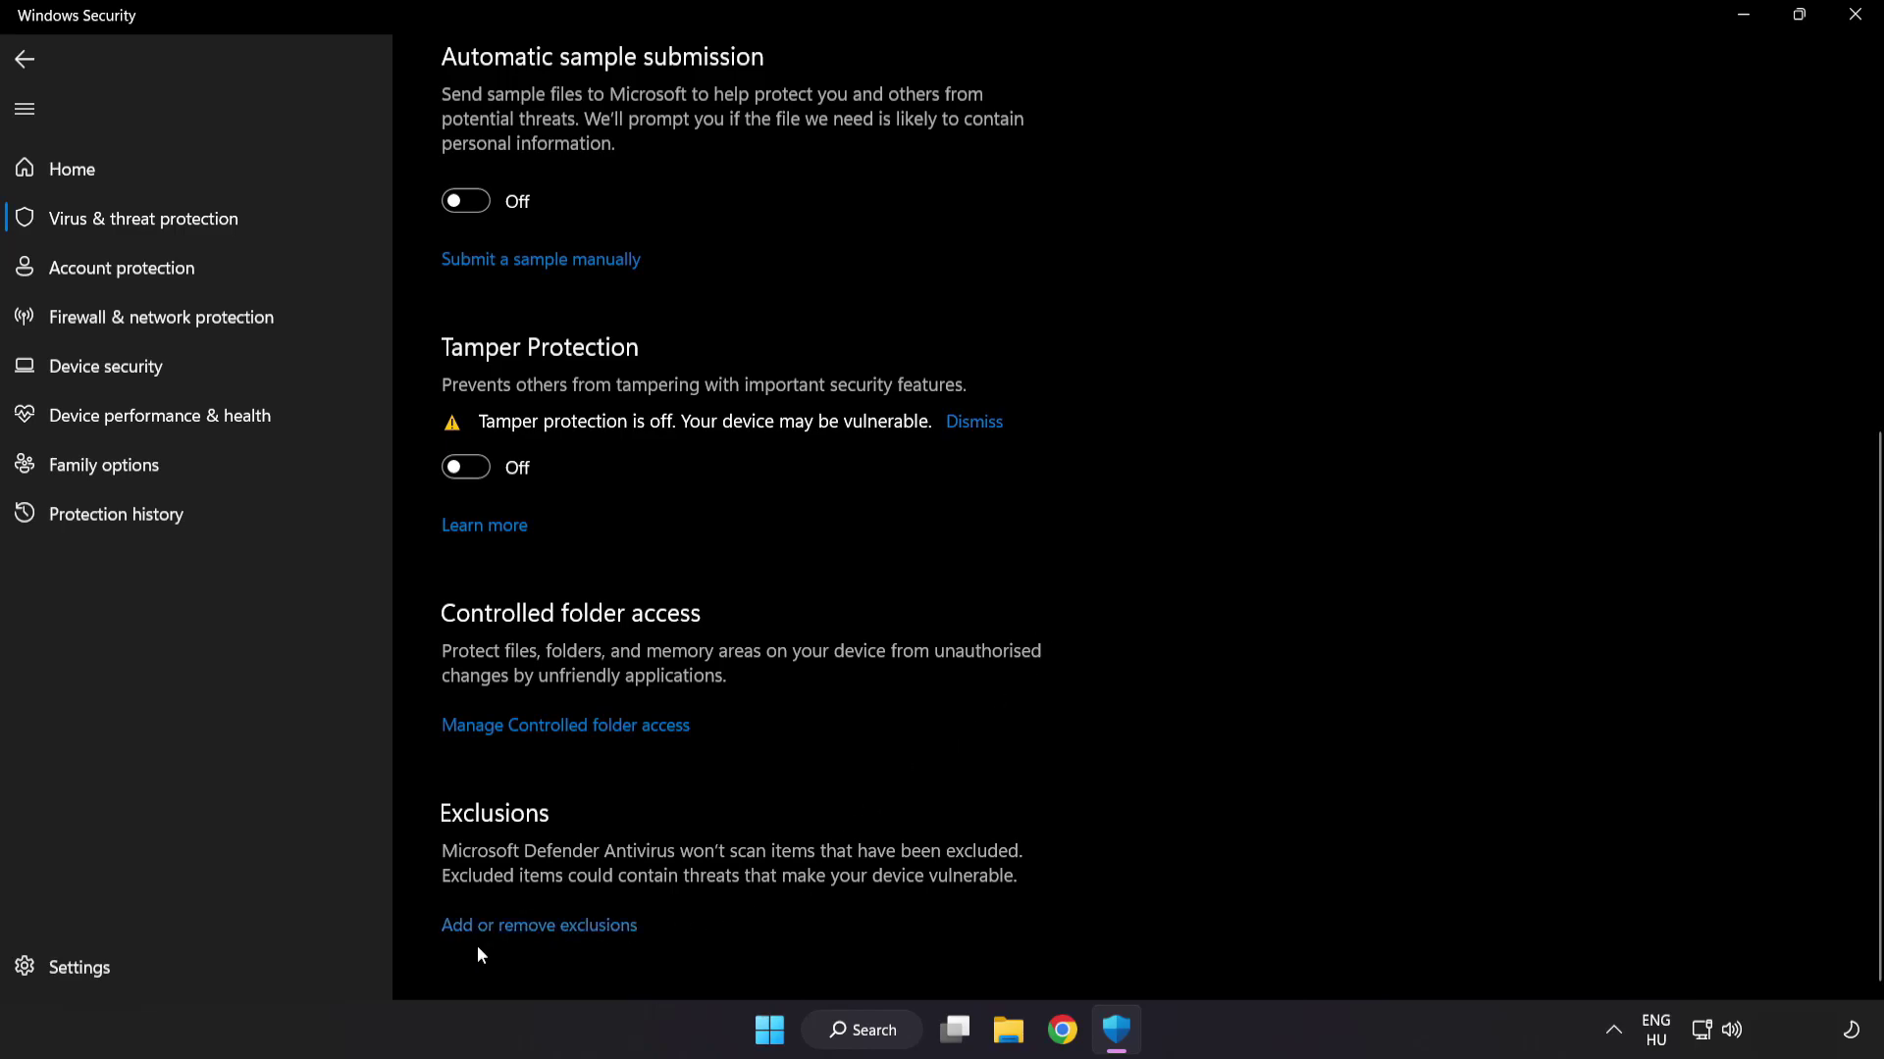
pyautogui.click(551, 928)
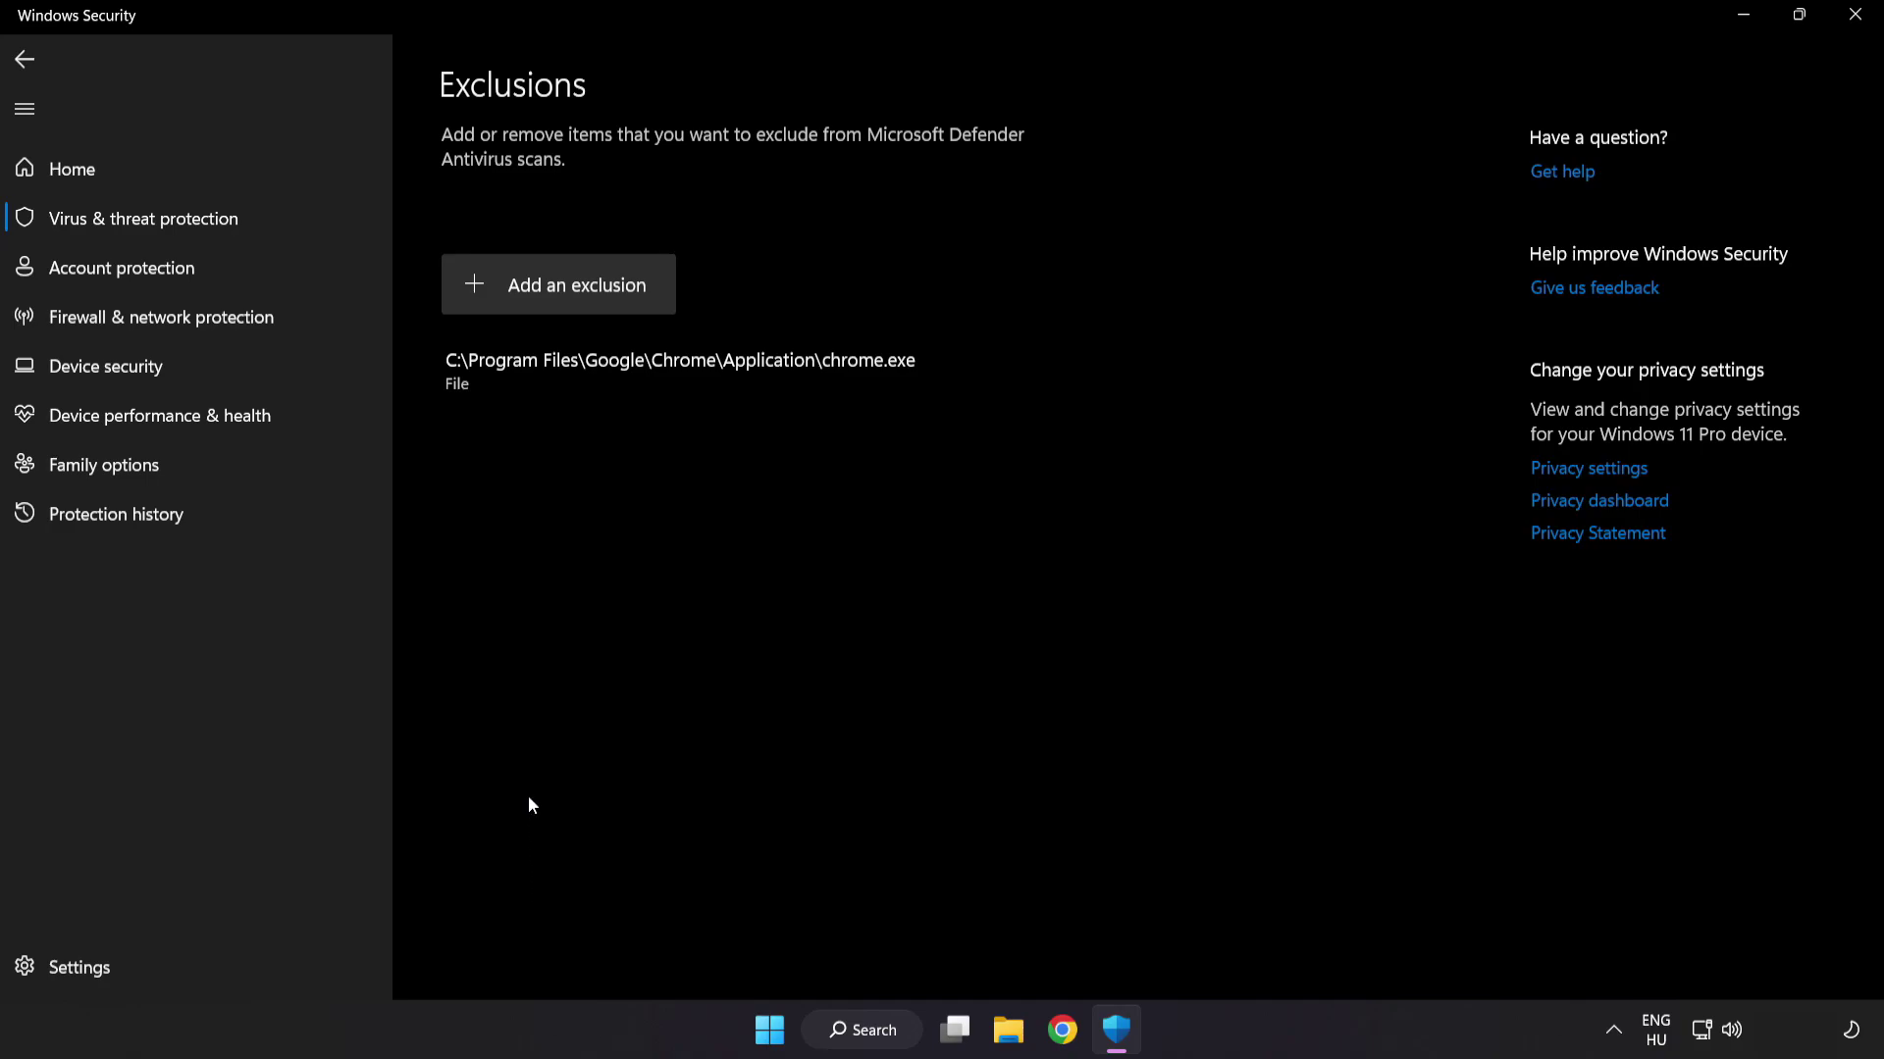
# - Add the NOT WORKING APP shortcut in C:\Program Files (x86)\NOT WORKING APP as a file exclusion
pyautogui.click(562, 298)
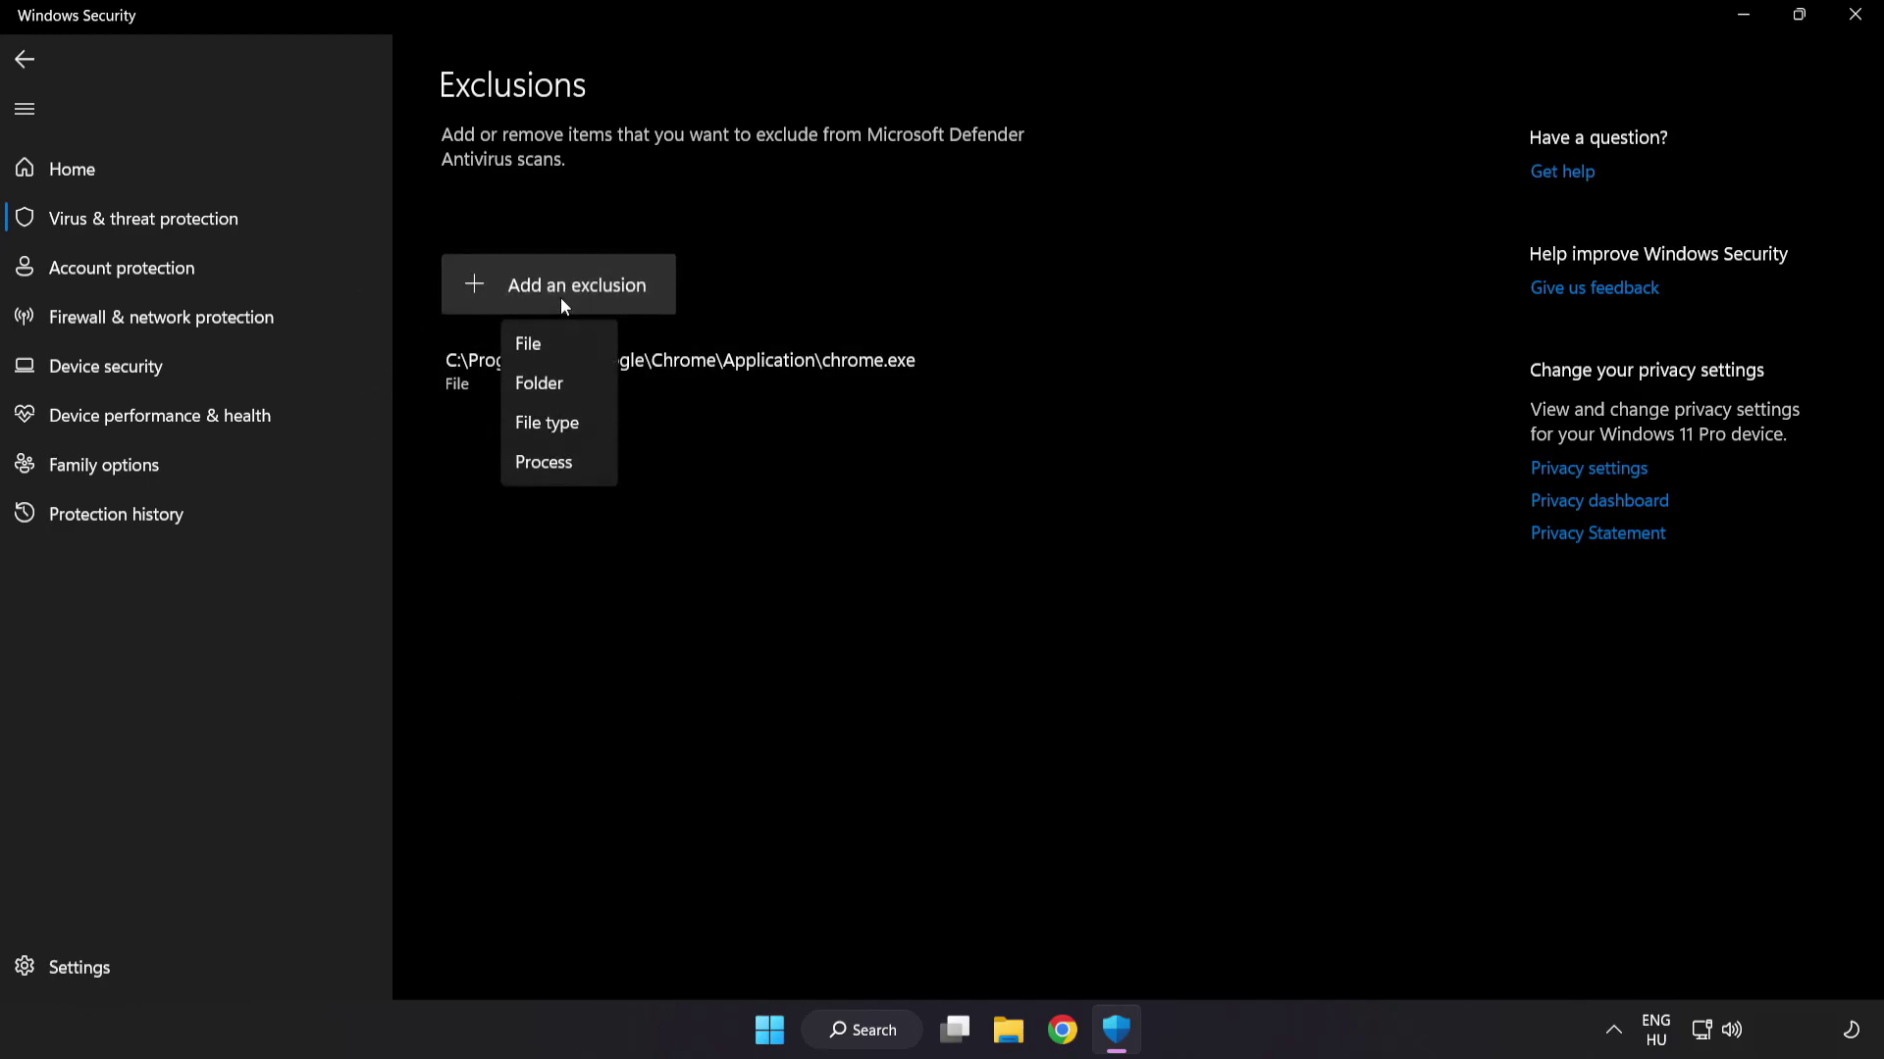
pyautogui.click(548, 348)
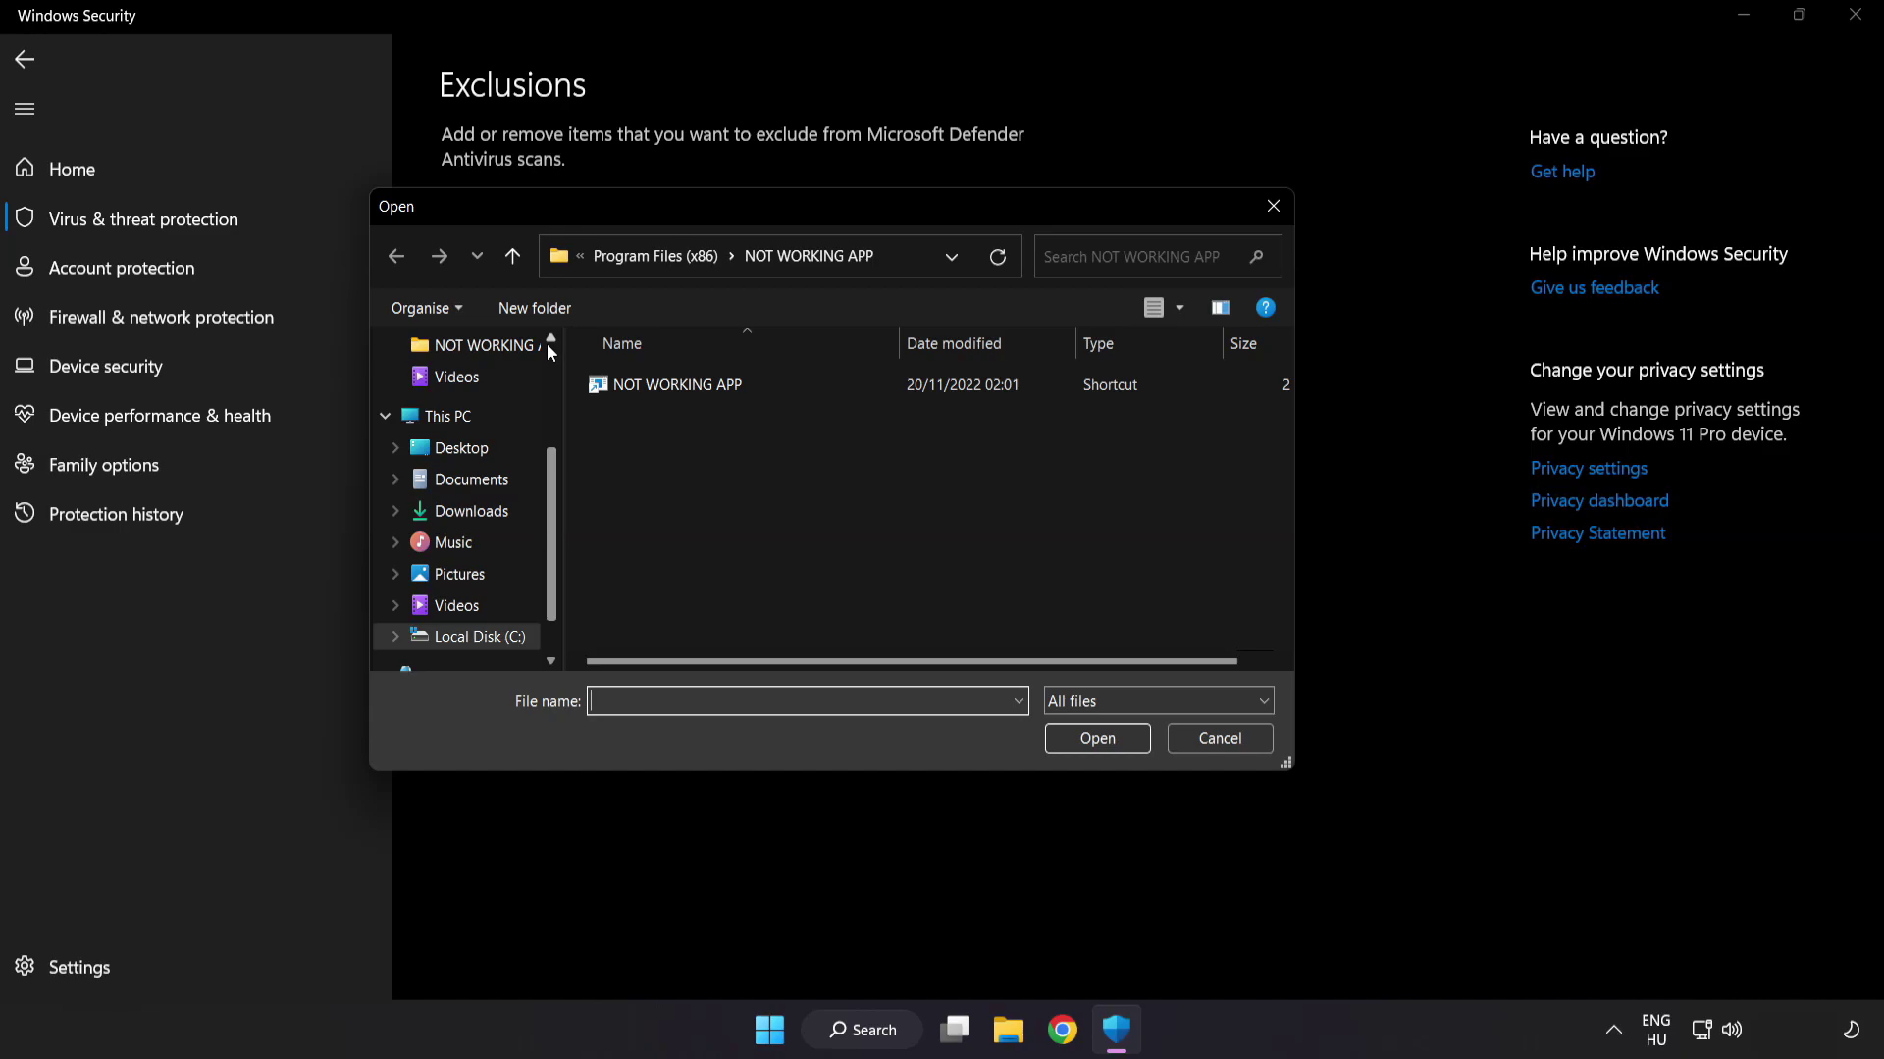
pyautogui.click(604, 261)
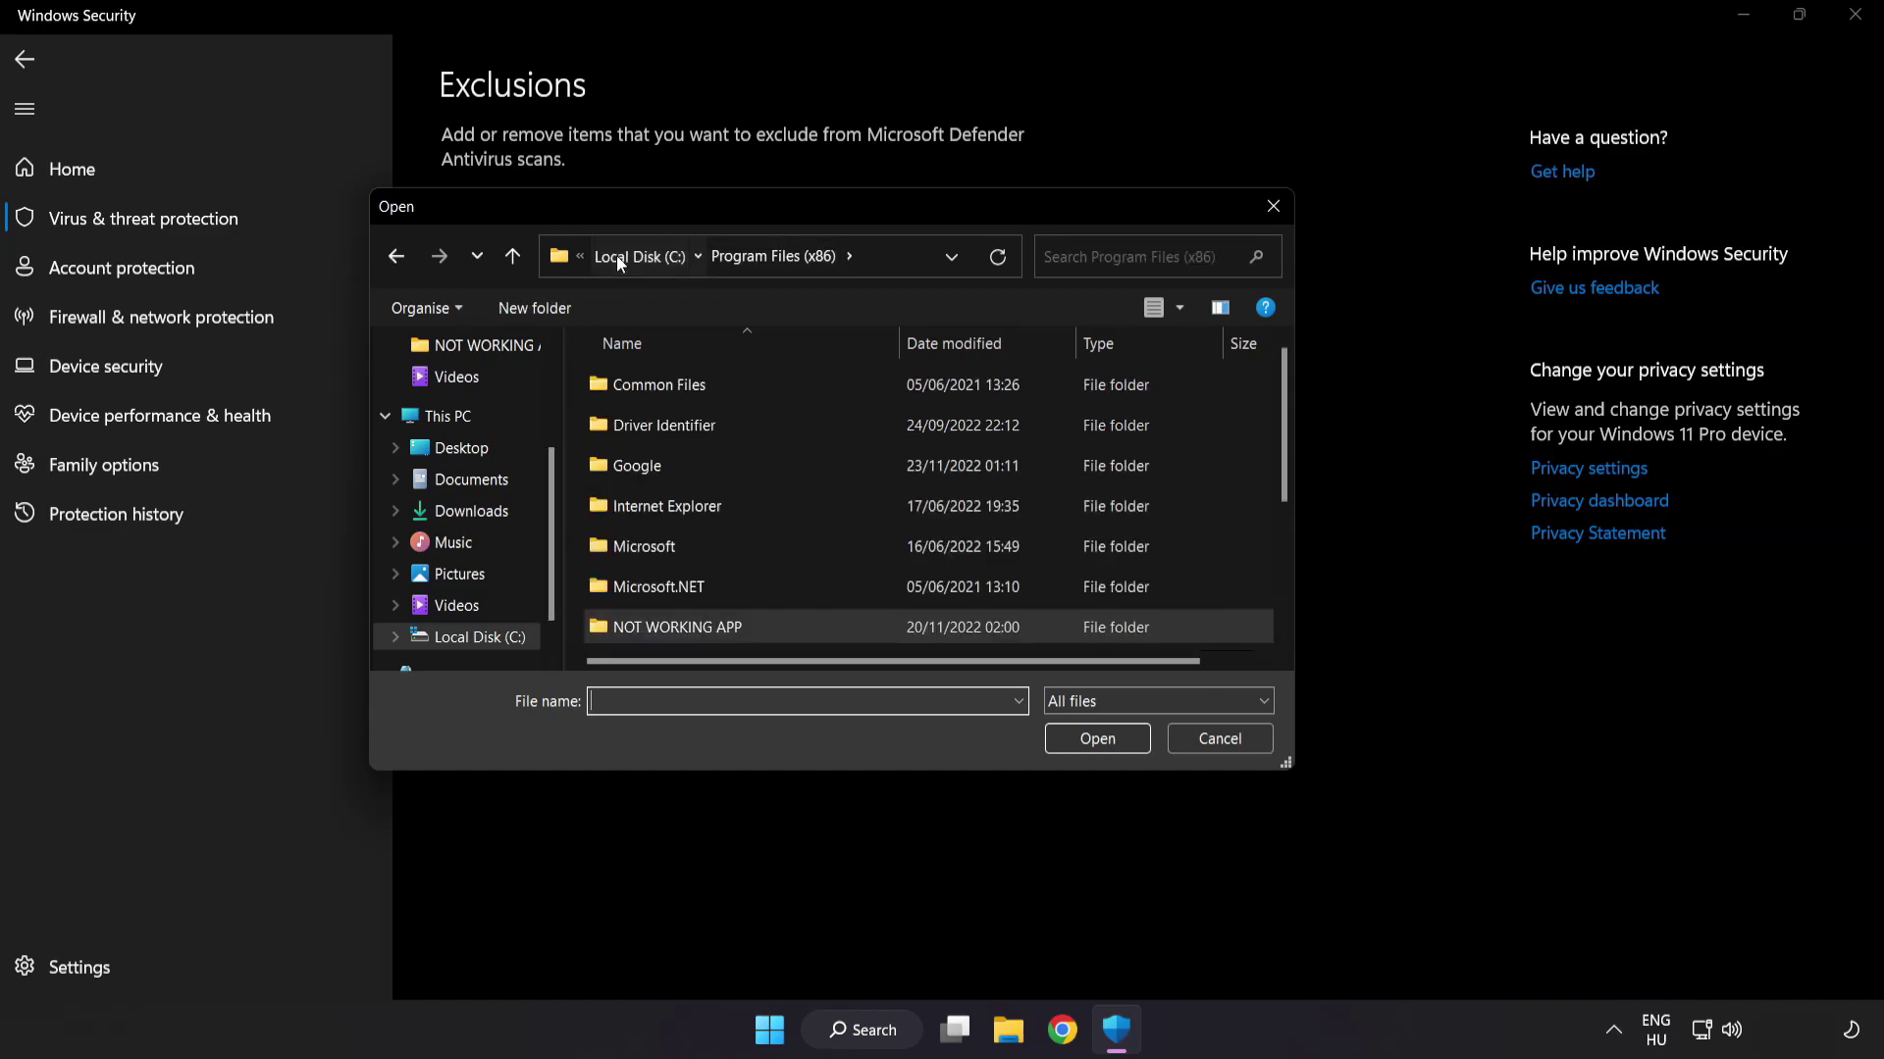
pyautogui.click(616, 255)
pyautogui.click(621, 255)
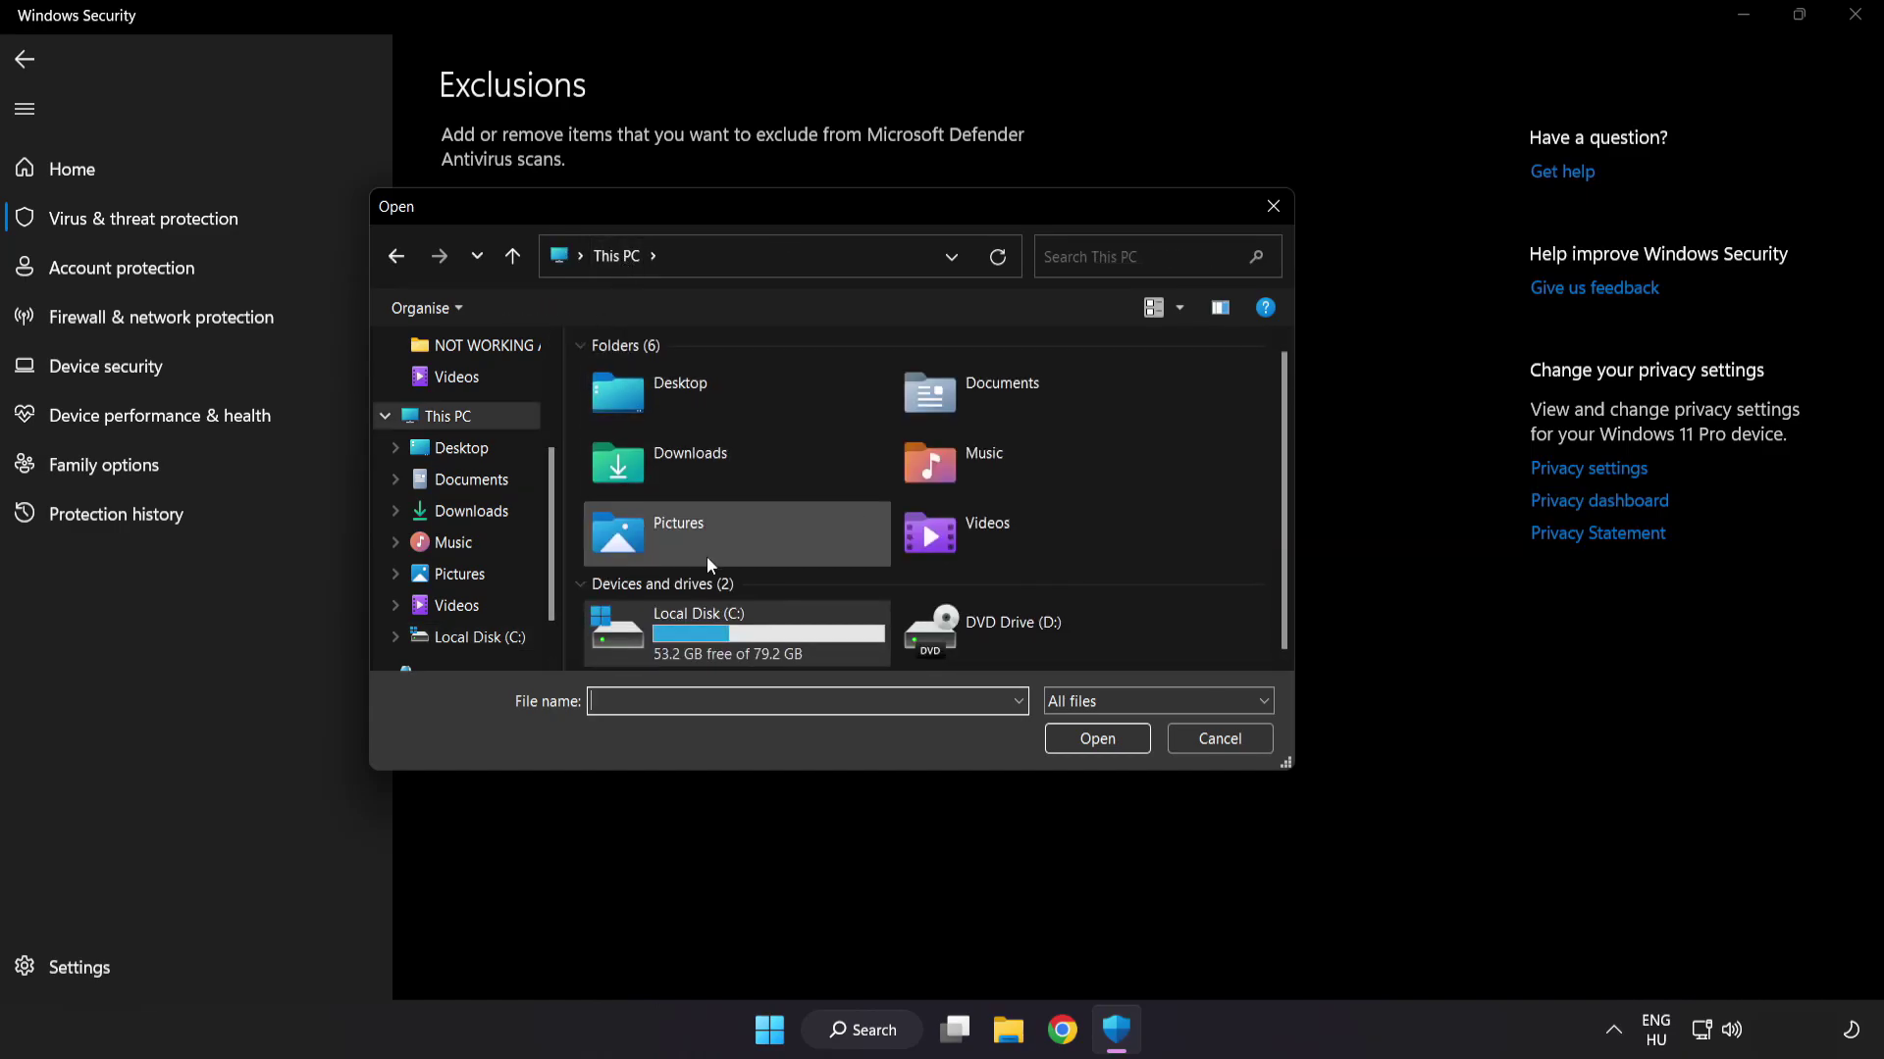
pyautogui.doubleClick(702, 643)
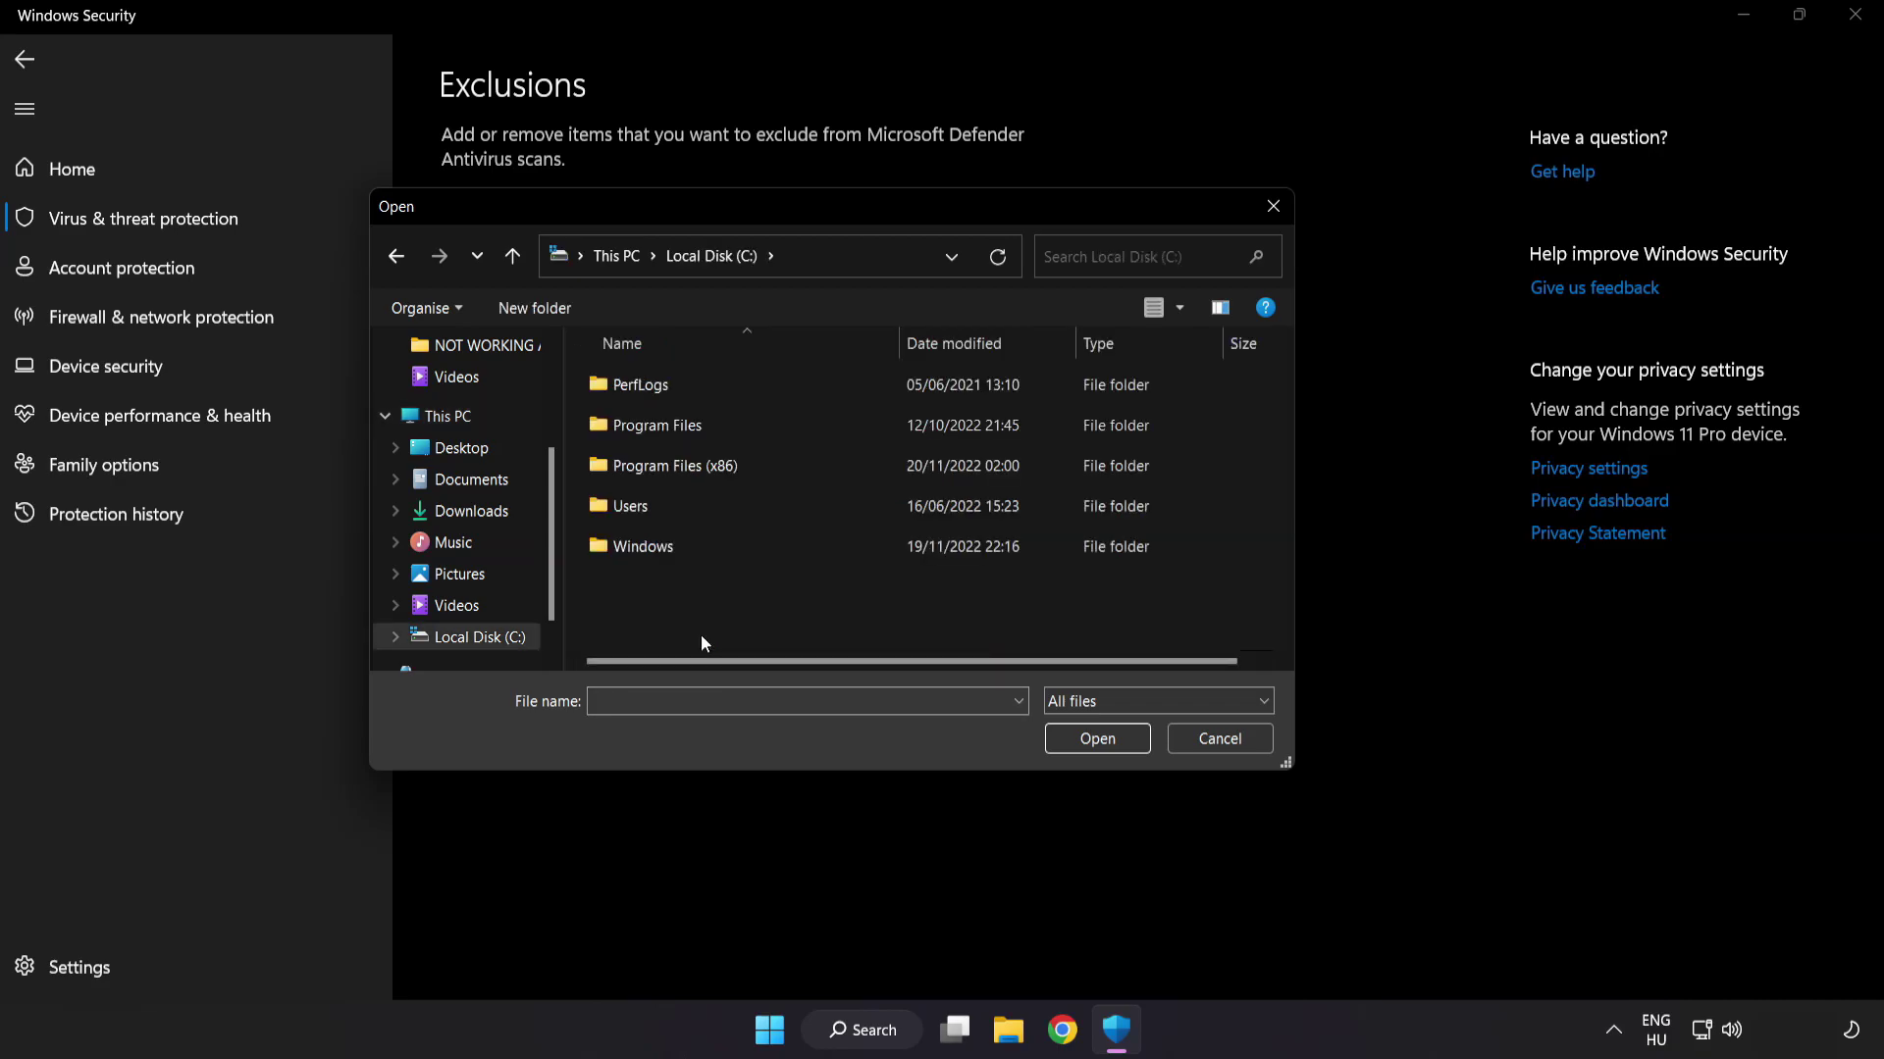
pyautogui.doubleClick(725, 456)
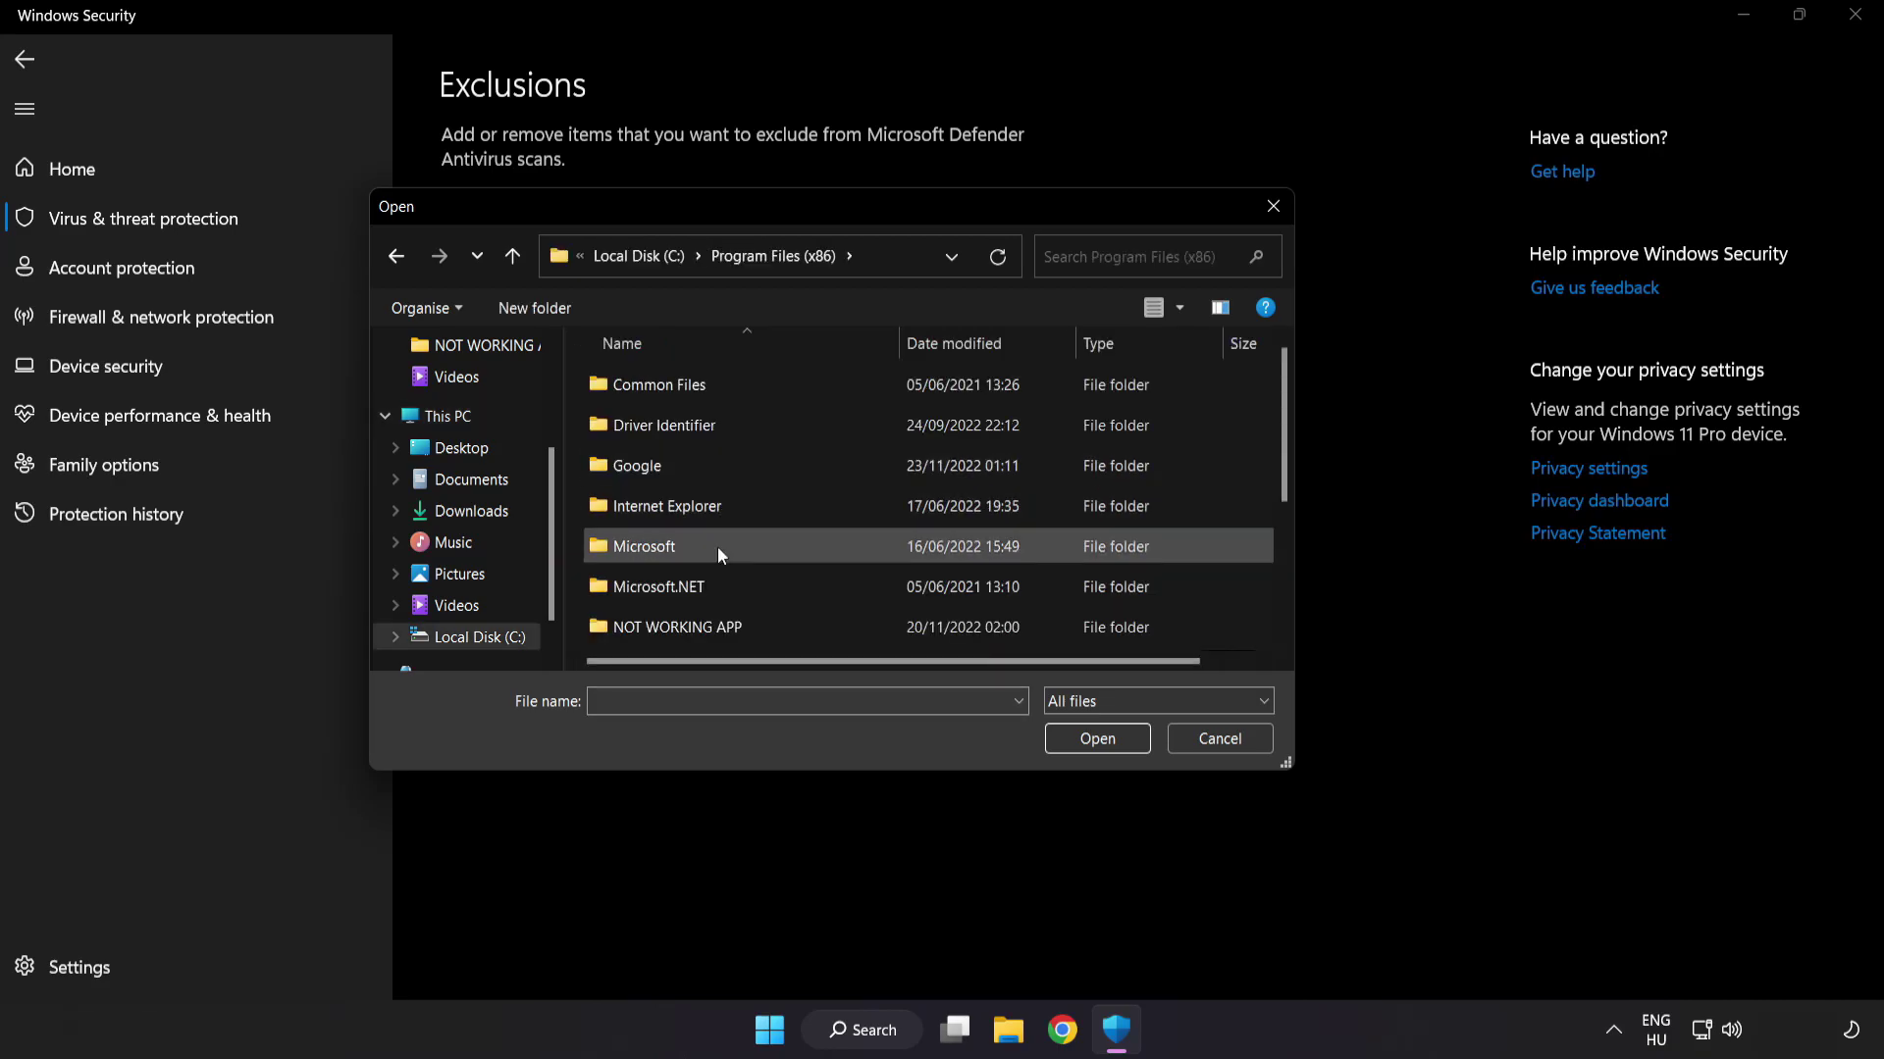
pyautogui.scroll(-1, 694, 645)
pyautogui.click(671, 512)
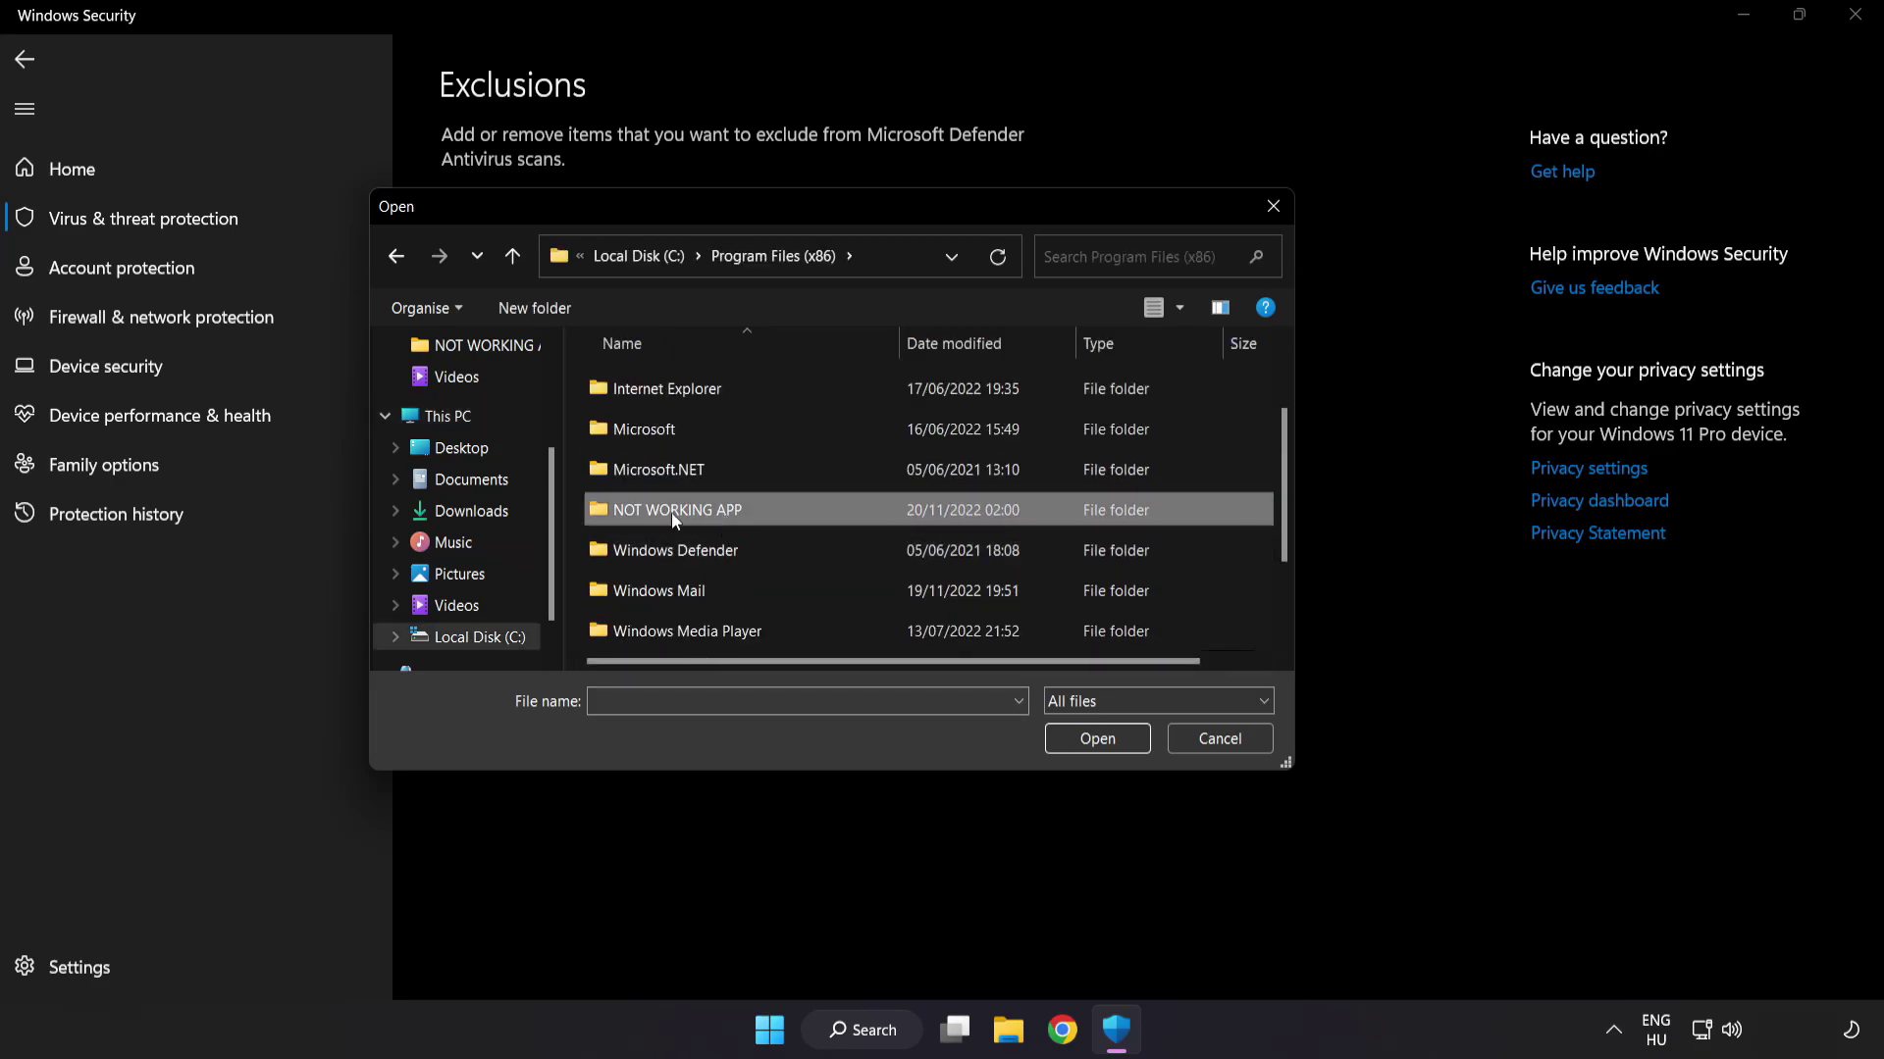
pyautogui.doubleClick(748, 510)
pyautogui.click(691, 392)
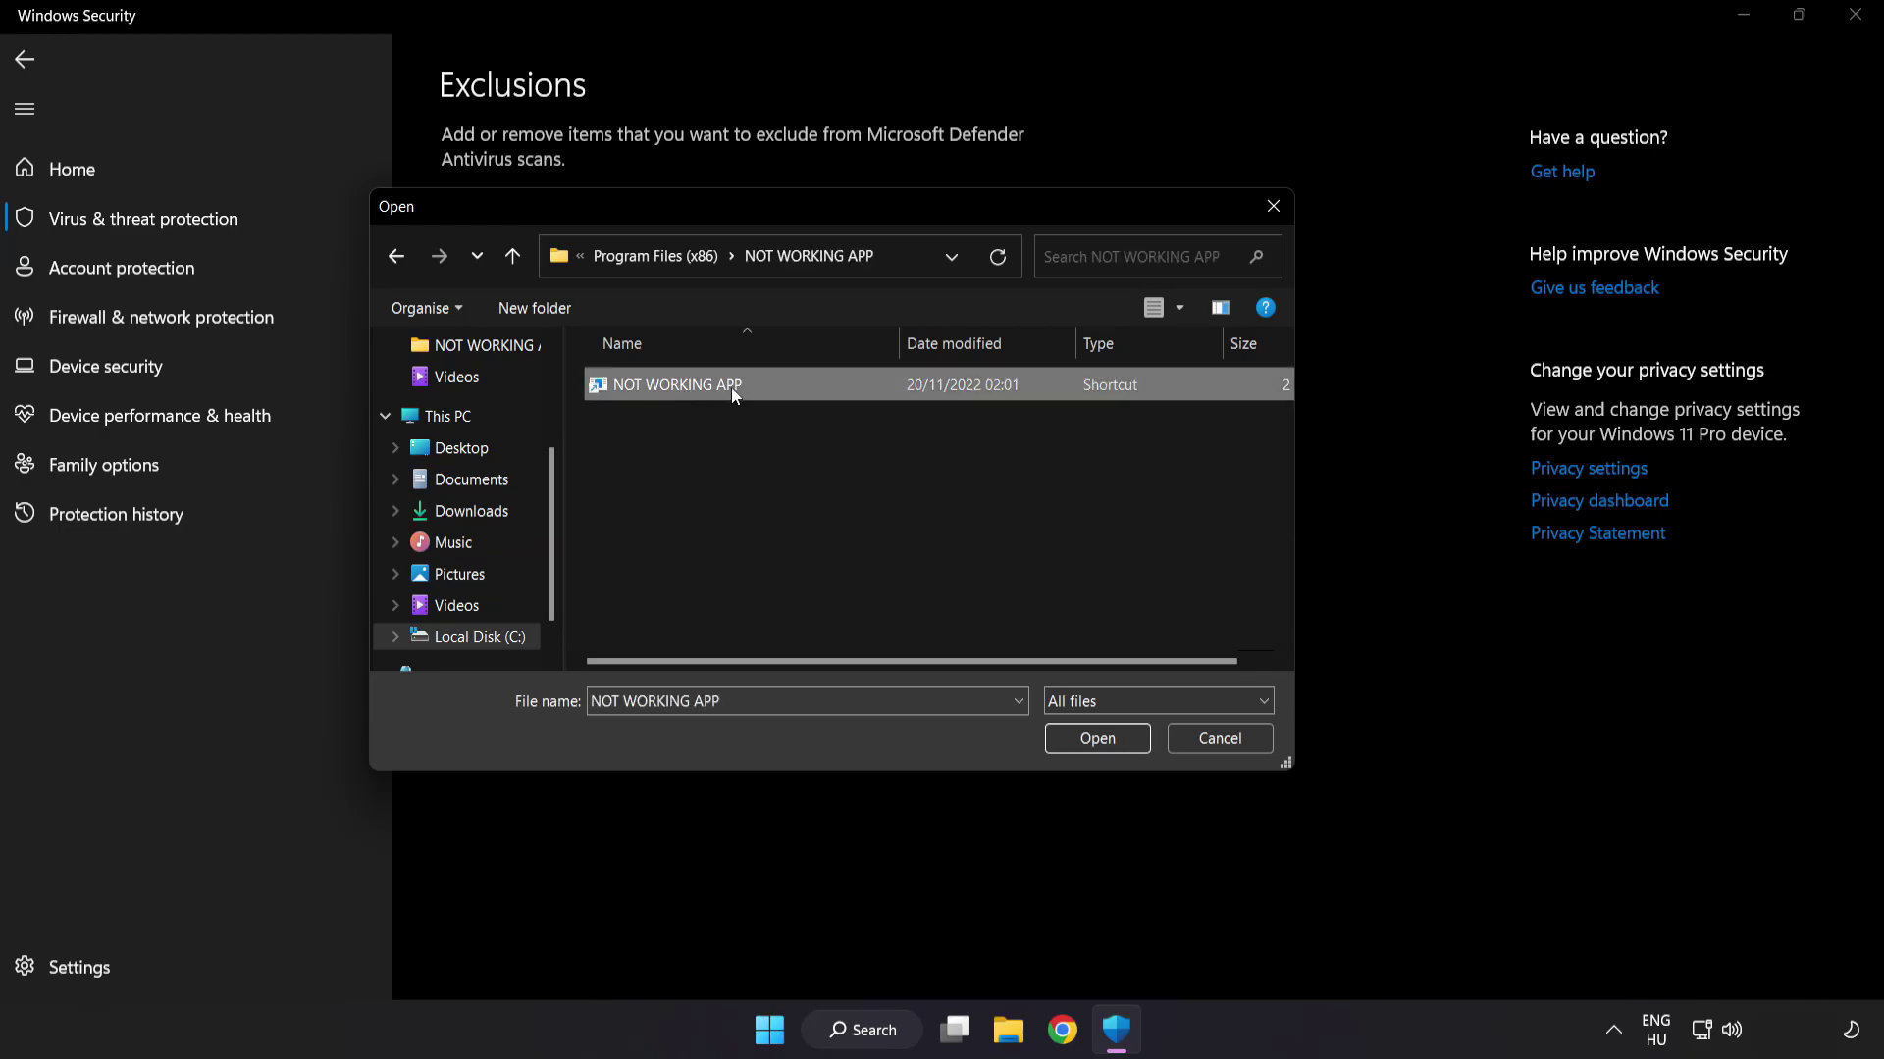
pyautogui.click(1099, 745)
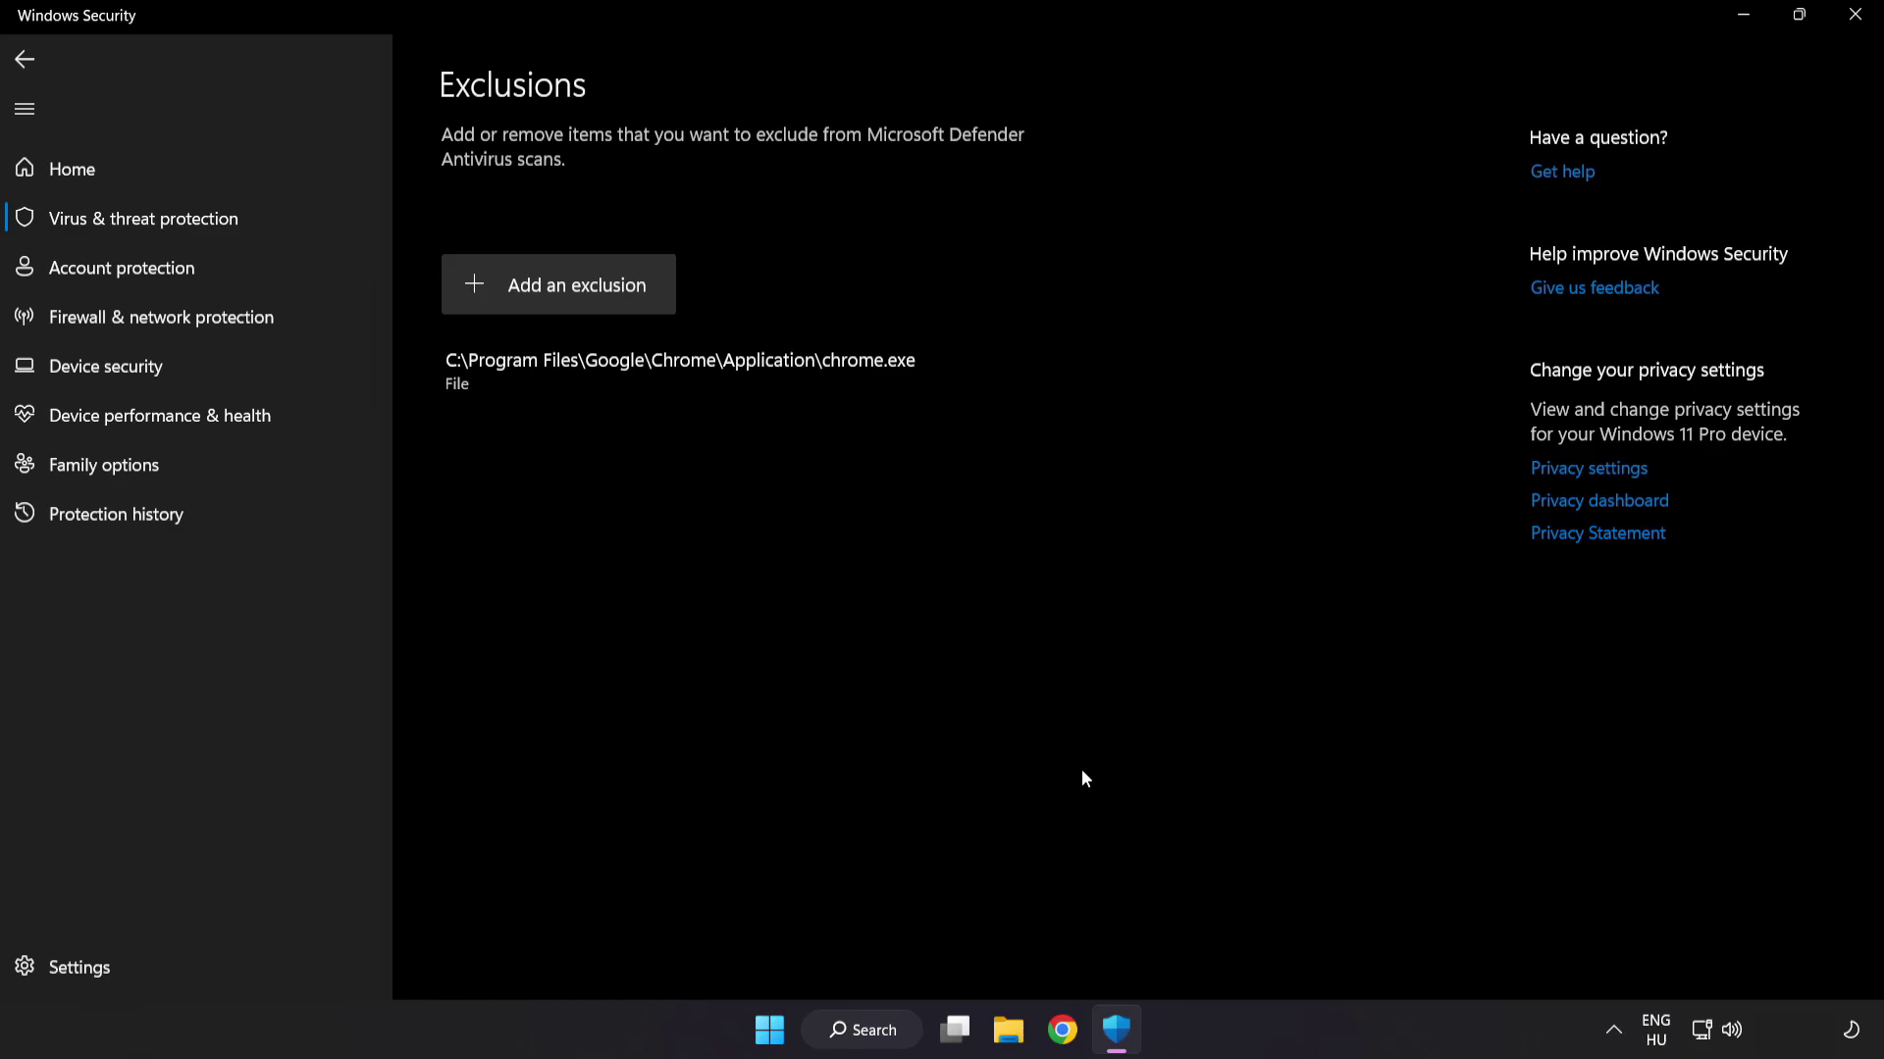
# - Close Windows Security and bring up the Start menu's power options to restart
pyautogui.click(1850, 30)
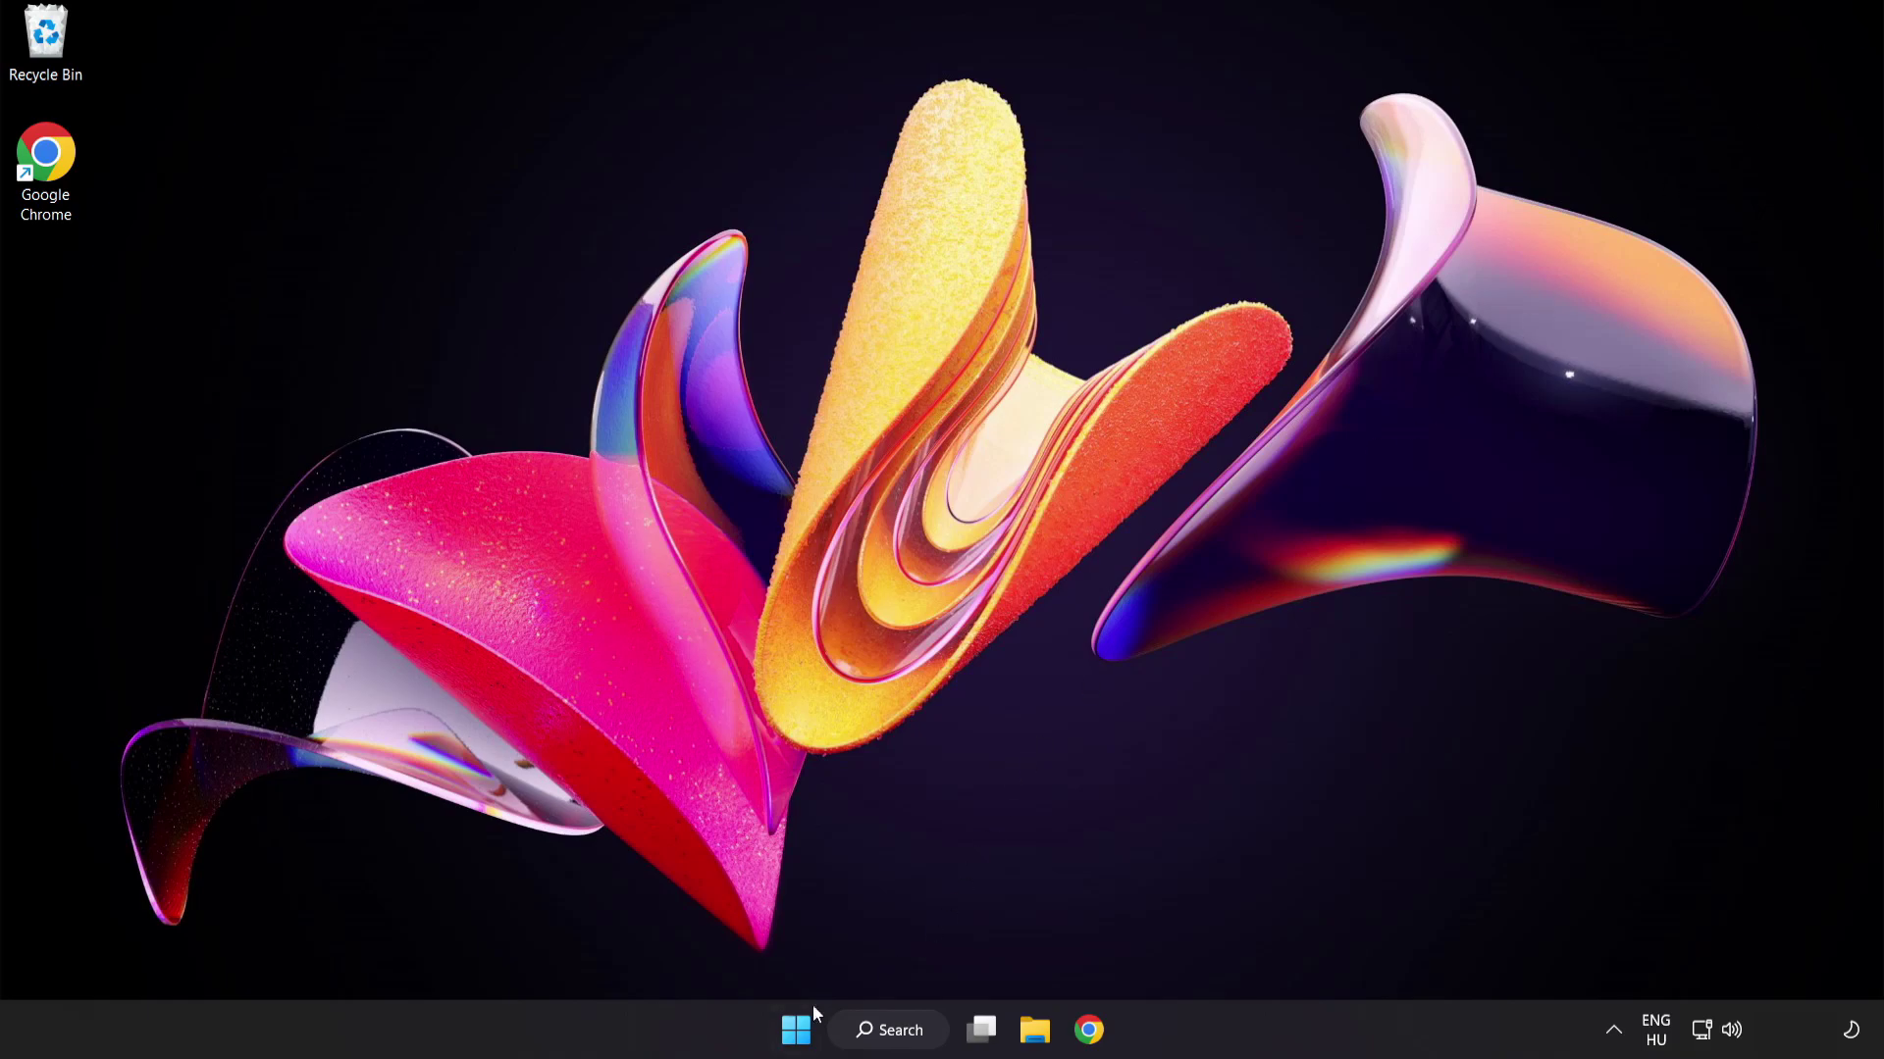
pyautogui.click(797, 1026)
pyautogui.click(1247, 946)
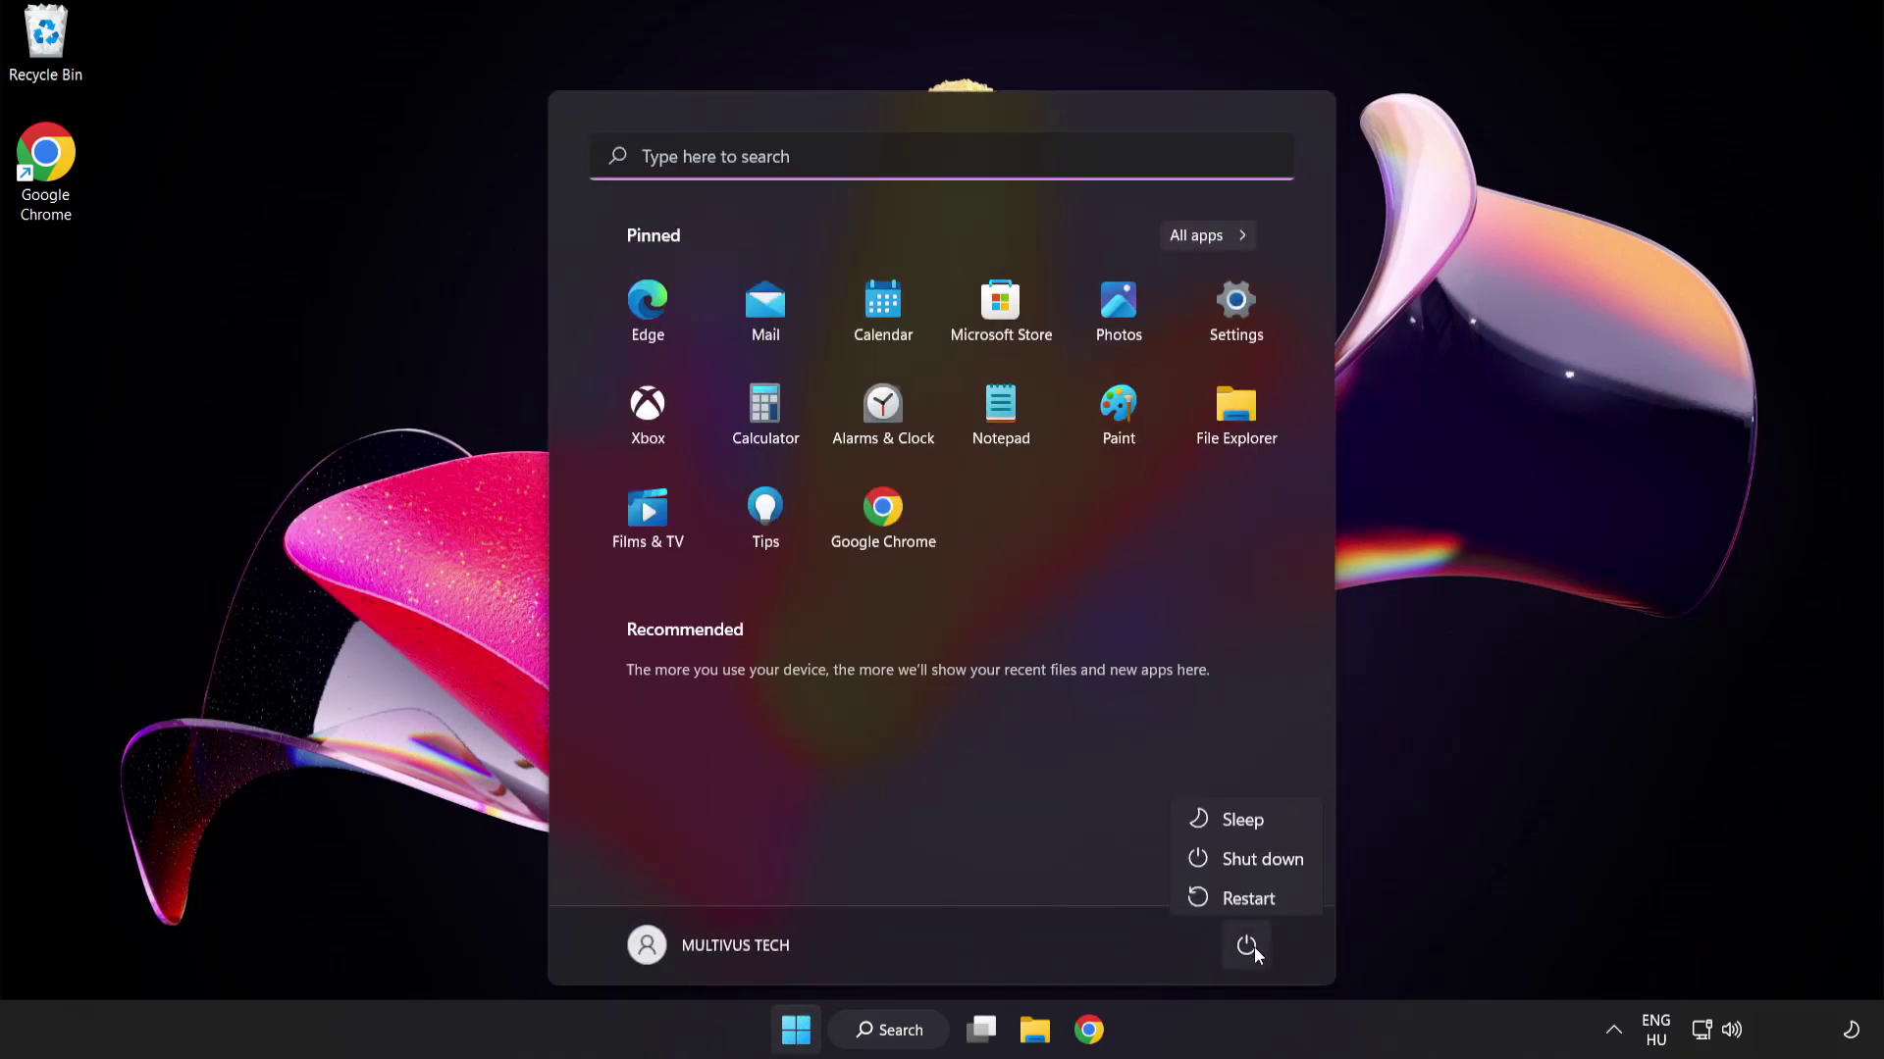